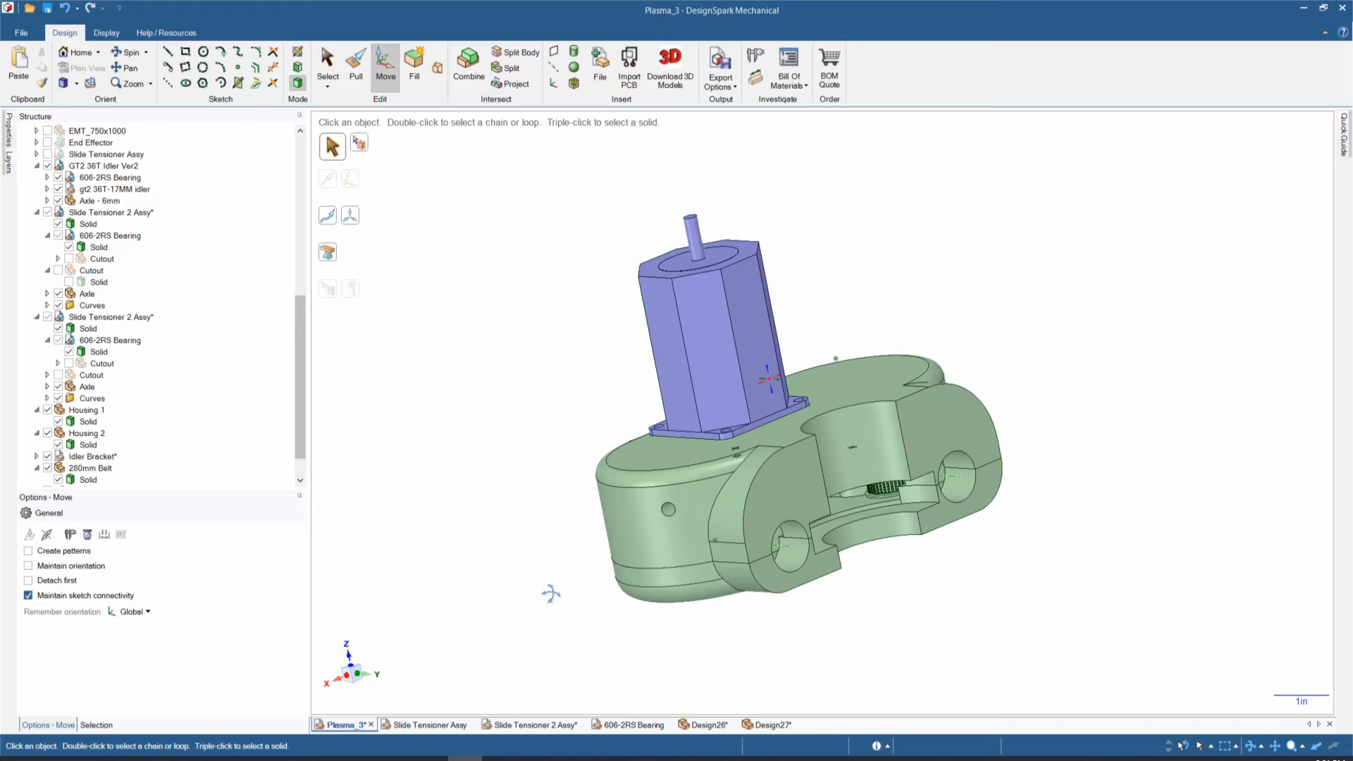
- Hide the Housing 2 body to expose the gears, belt and tensioners inside the gearbox
middle_click_drag(550, 594, 503, 479)
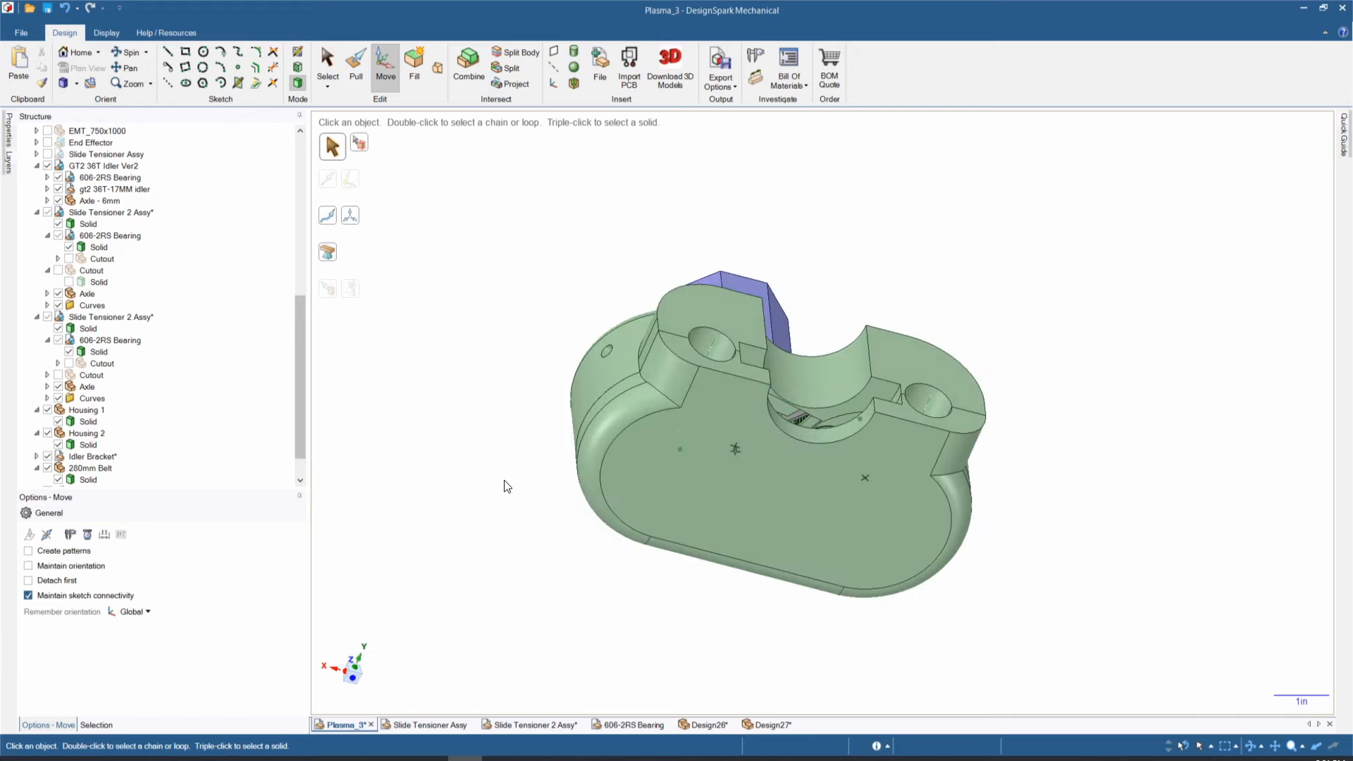
left_click(59, 444)
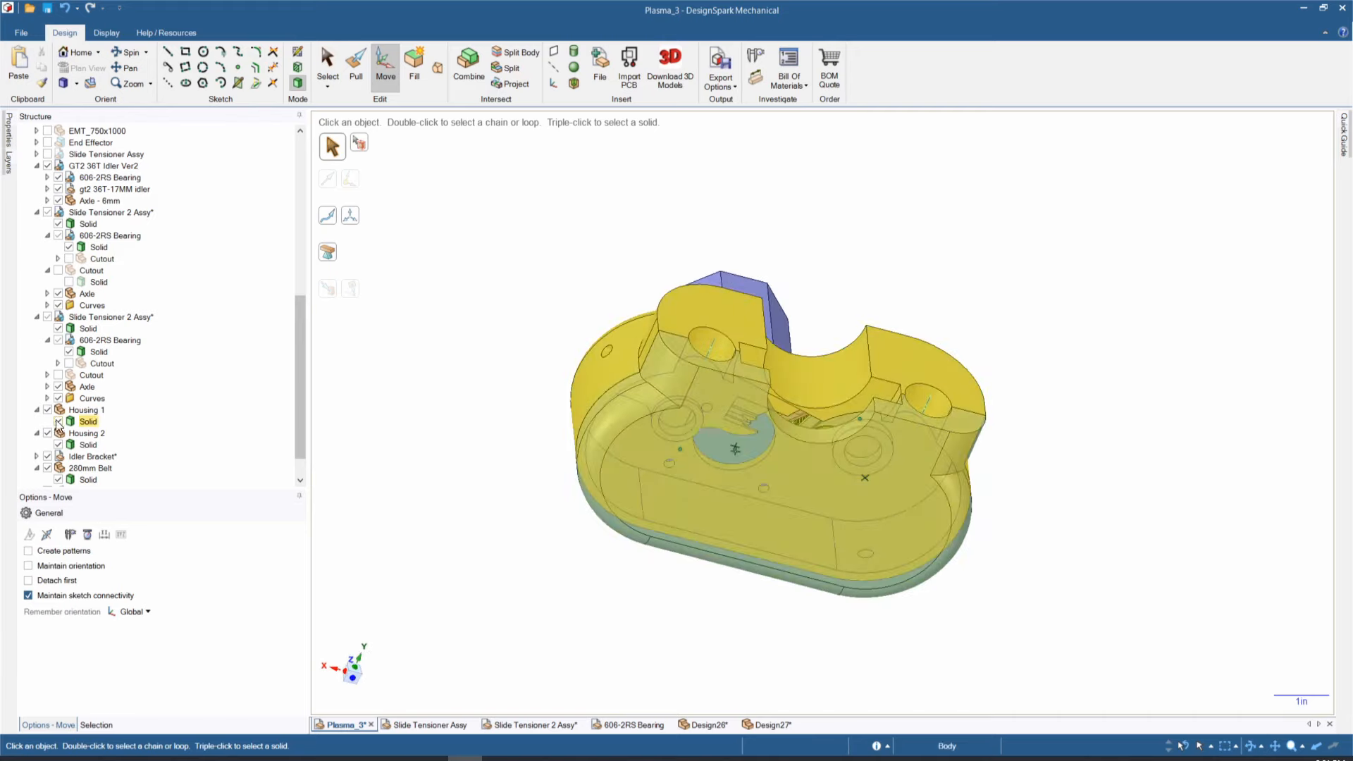
middle_click_drag(696, 561, 942, 446)
scroll(819, 404, "up", 6)
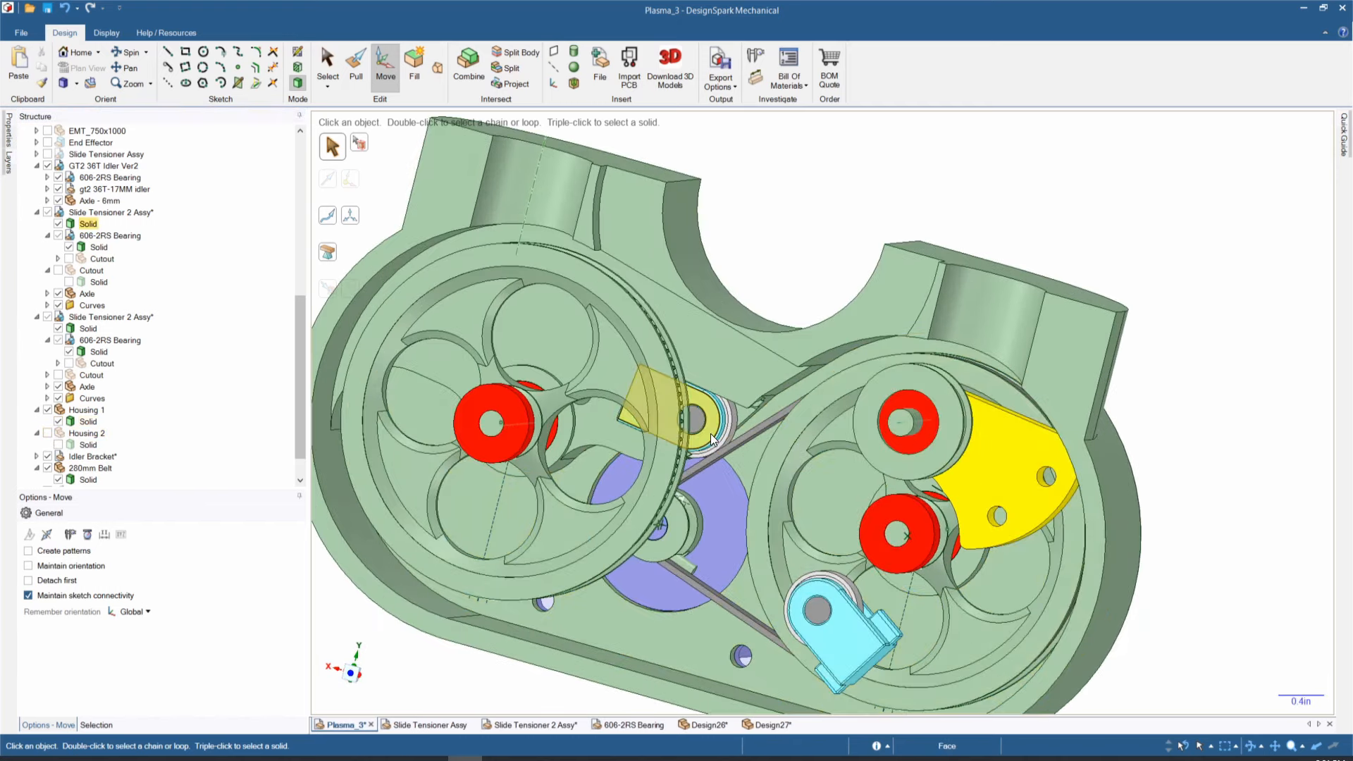
- Move the upper Slide Tensioner 2 assembly about 0.03 in along its slide direction beside the belt
middle_click_drag(730, 451, 723, 419)
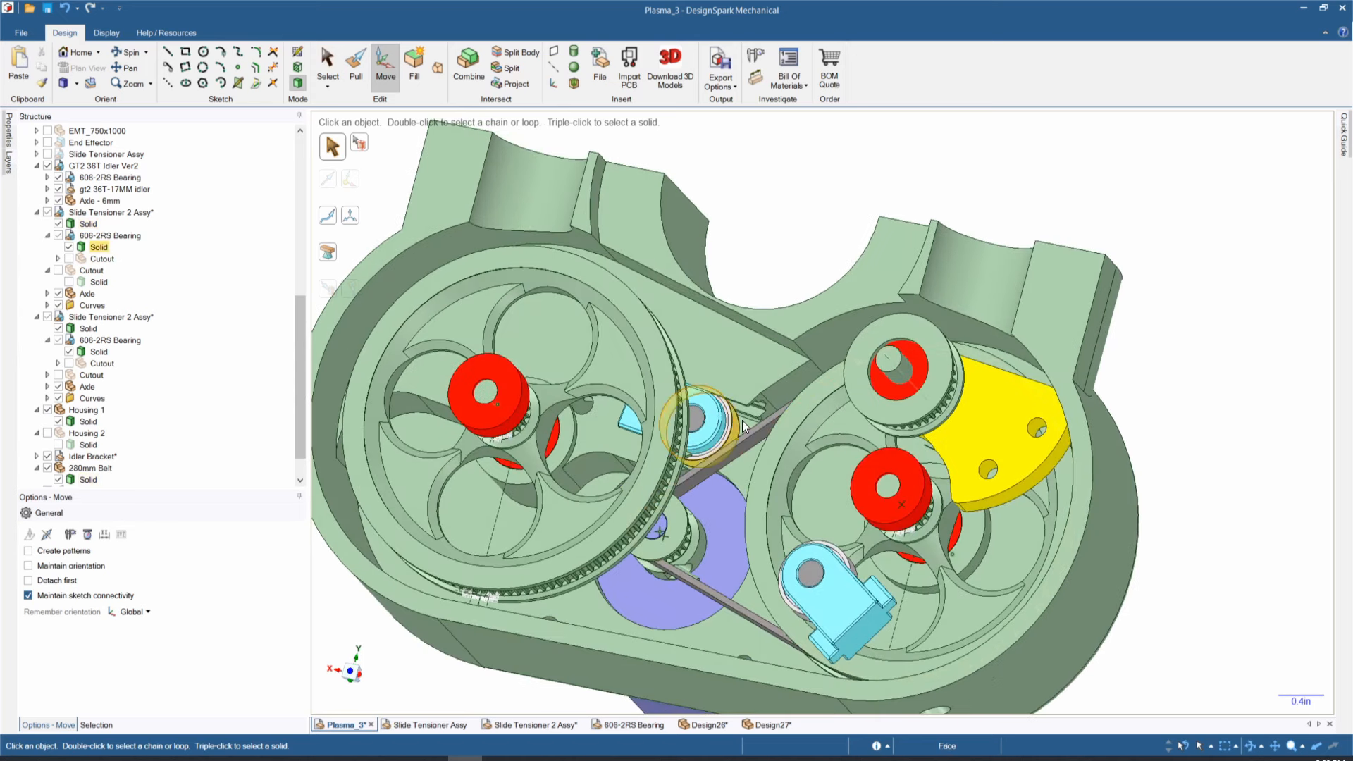
scroll(746, 420, "up", 5)
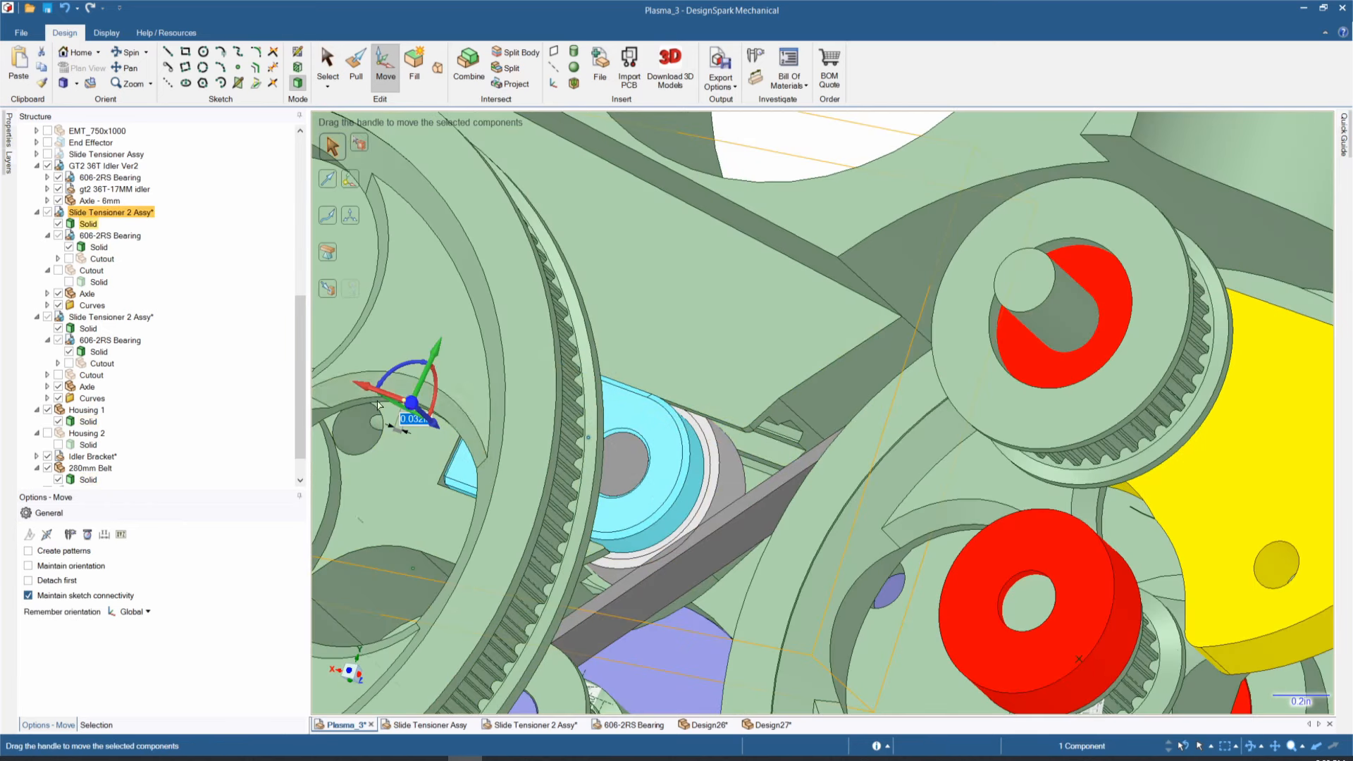
mouse_move(365, 389)
left_mouse_down()
mouse_move(386, 393)
mouse_move(369, 392)
left_mouse_up()
scroll(370, 393, "down", 6)
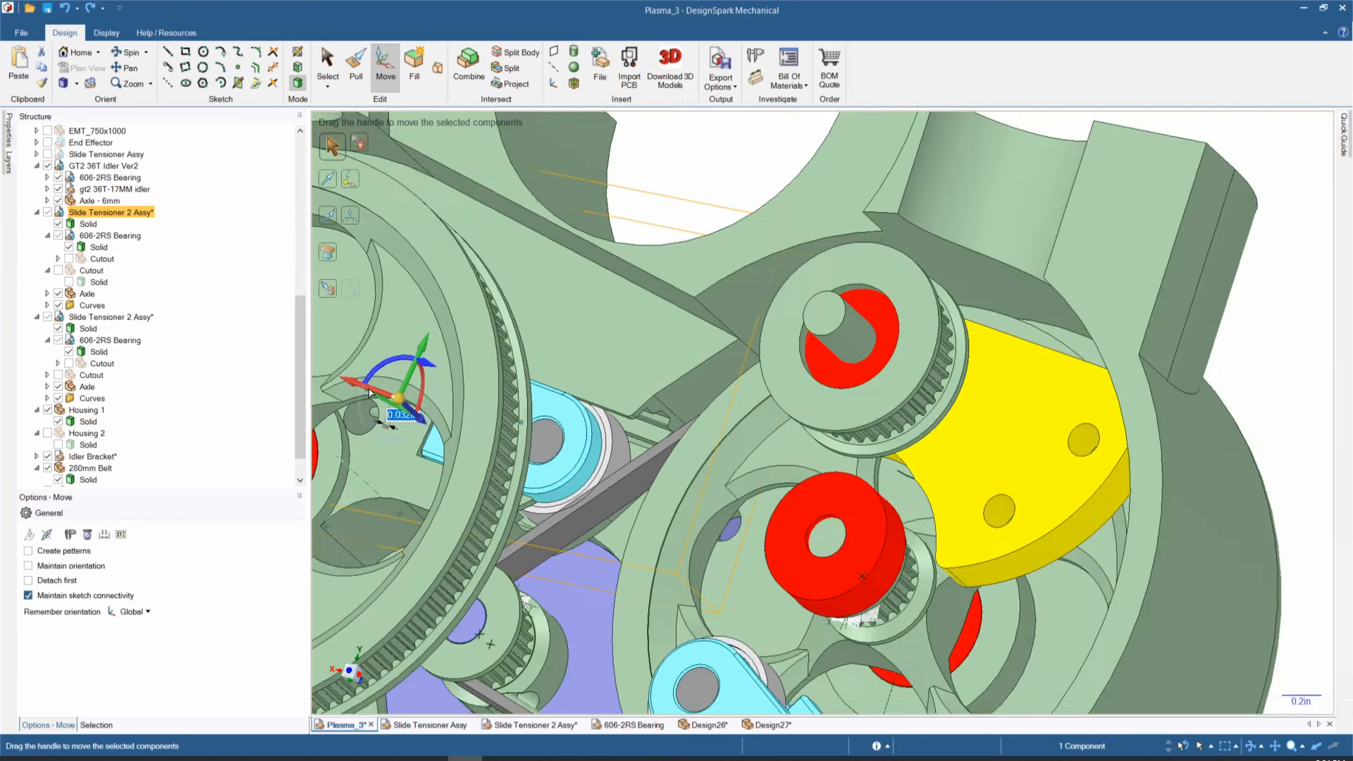
- Examine how both slide tensioners sit in Housing 1 relative to the belts and pulleys
scroll(469, 474, "up", 1)
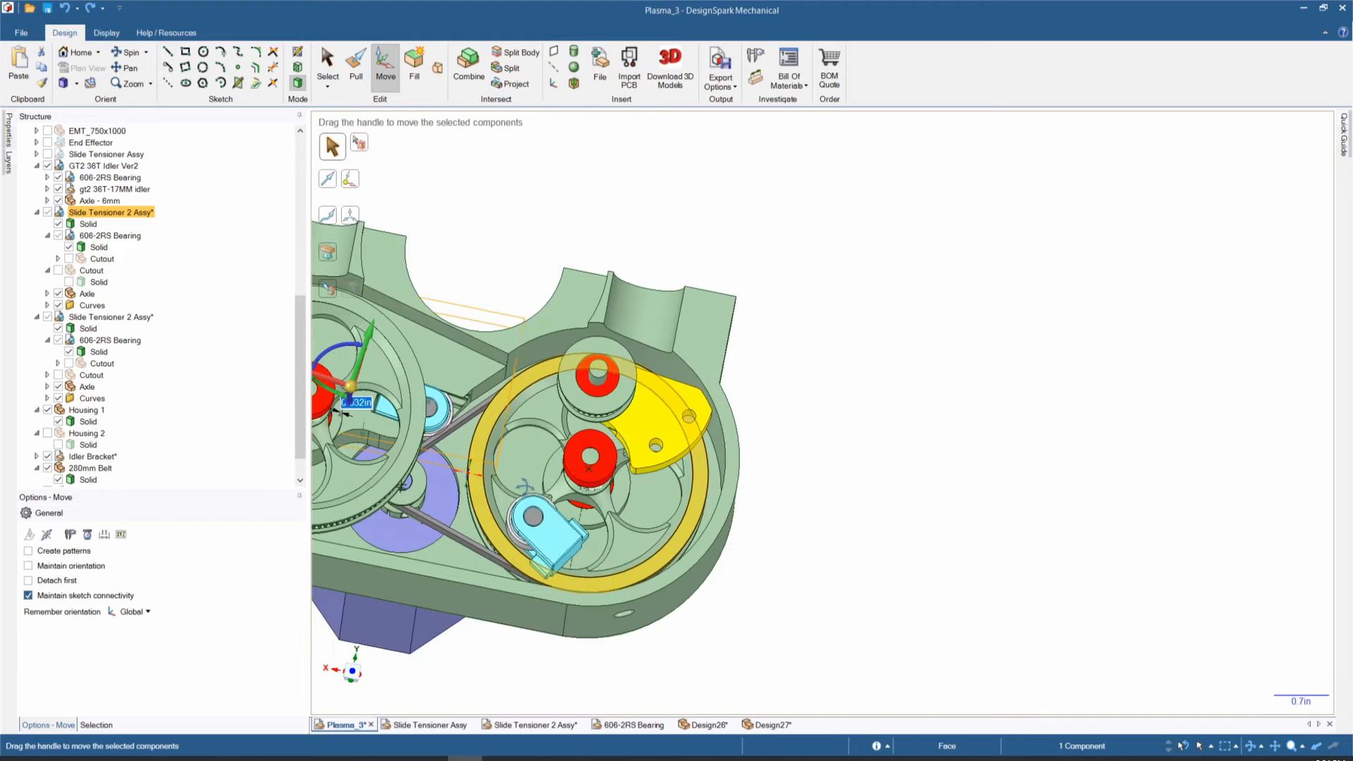
scroll(434, 392, "up", 4)
scroll(480, 413, "down", 1)
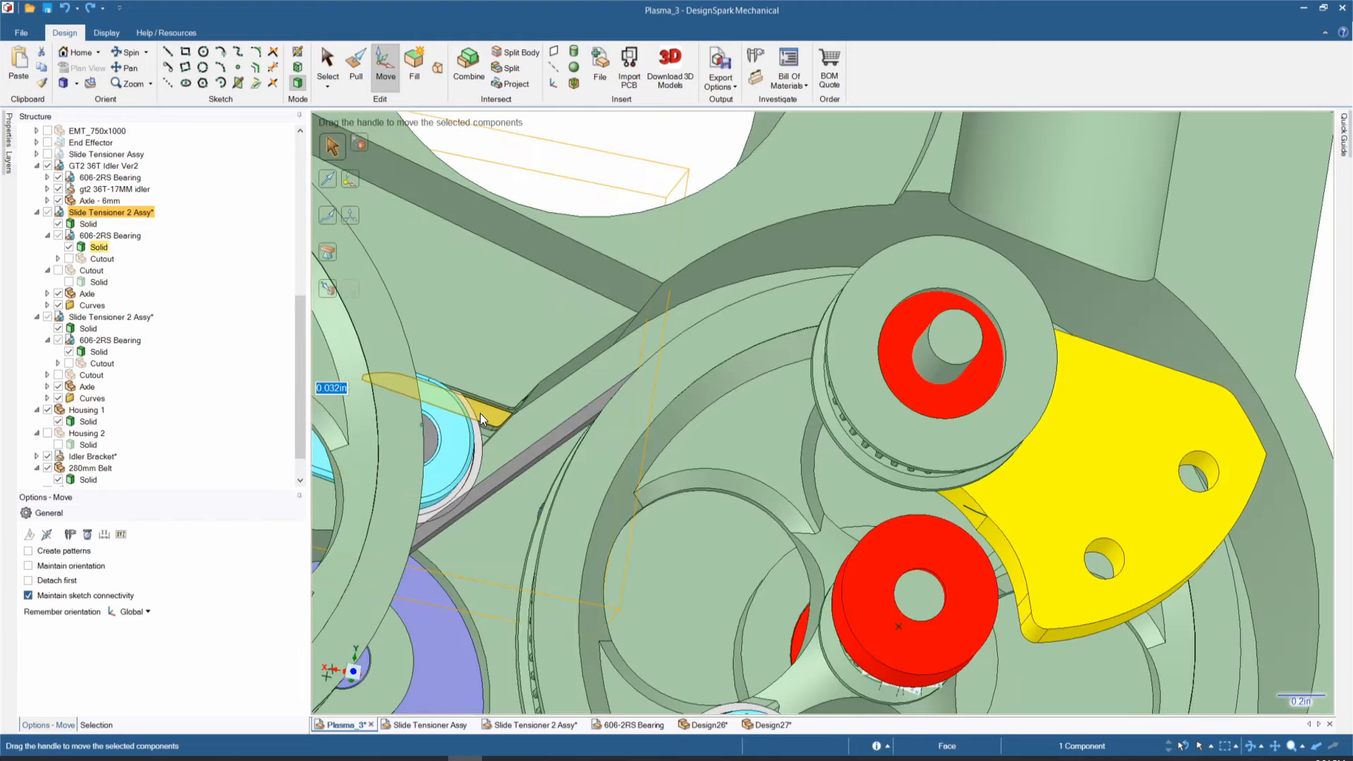
scroll(632, 468, "down", 2)
scroll(633, 468, "down", 2)
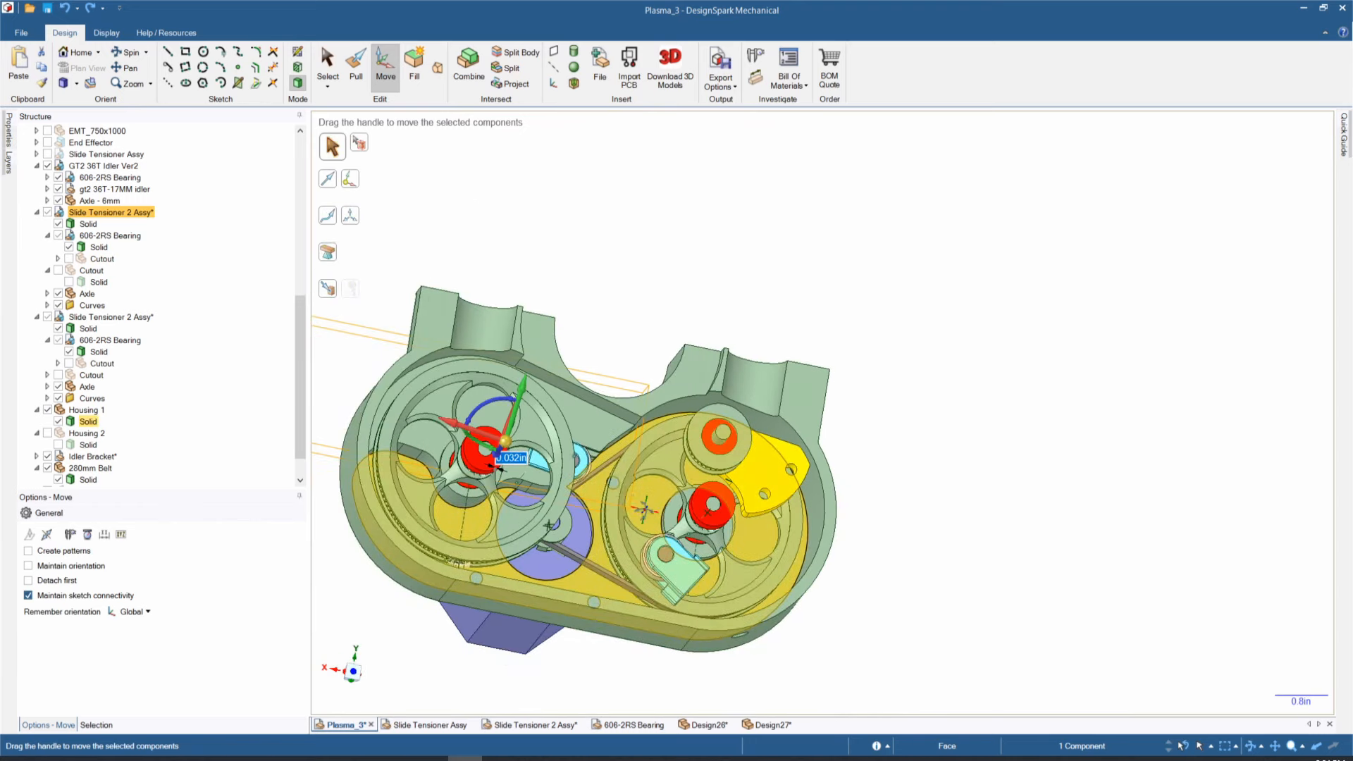
middle_click_drag(638, 502, 581, 483)
scroll(580, 483, "up", 3)
scroll(580, 484, "up", 1)
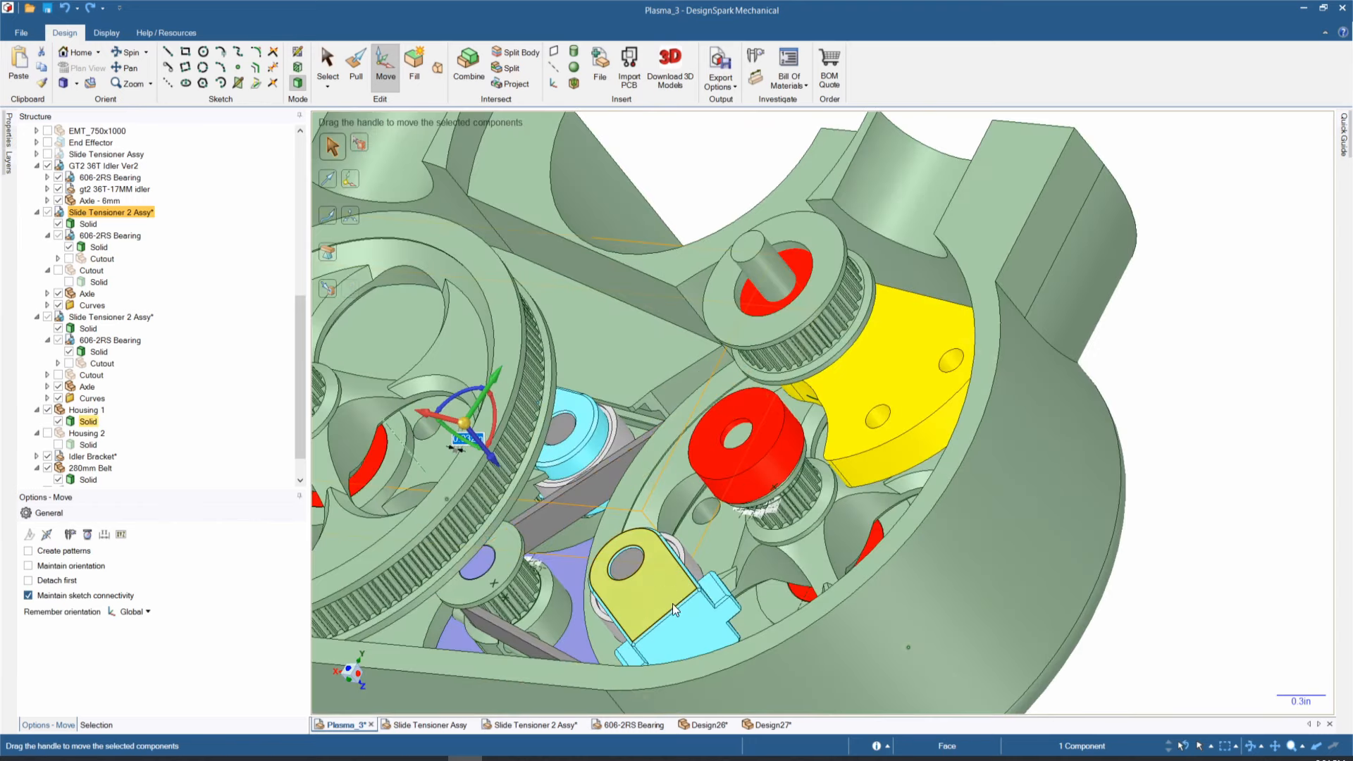
scroll(672, 603, "up", 1)
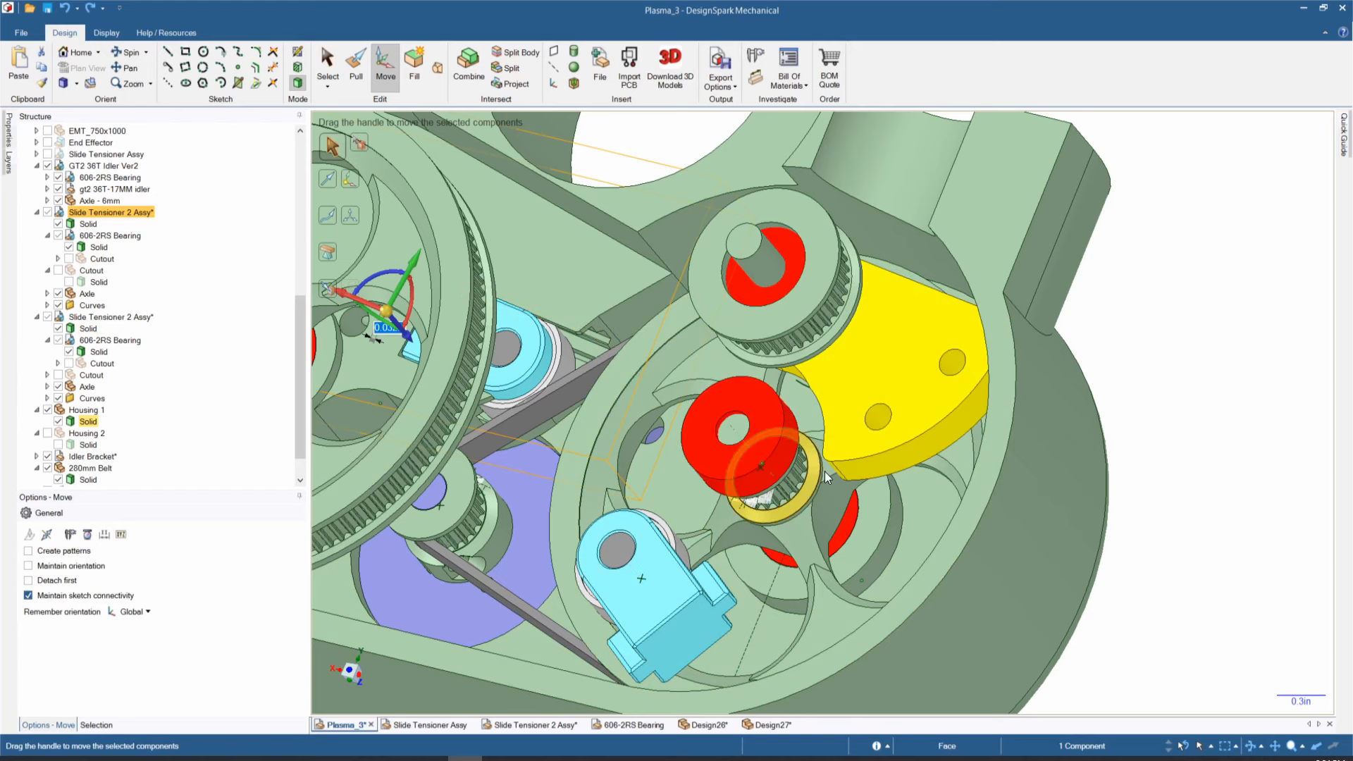
scroll(824, 471, "down", 3)
scroll(827, 468, "down", 1)
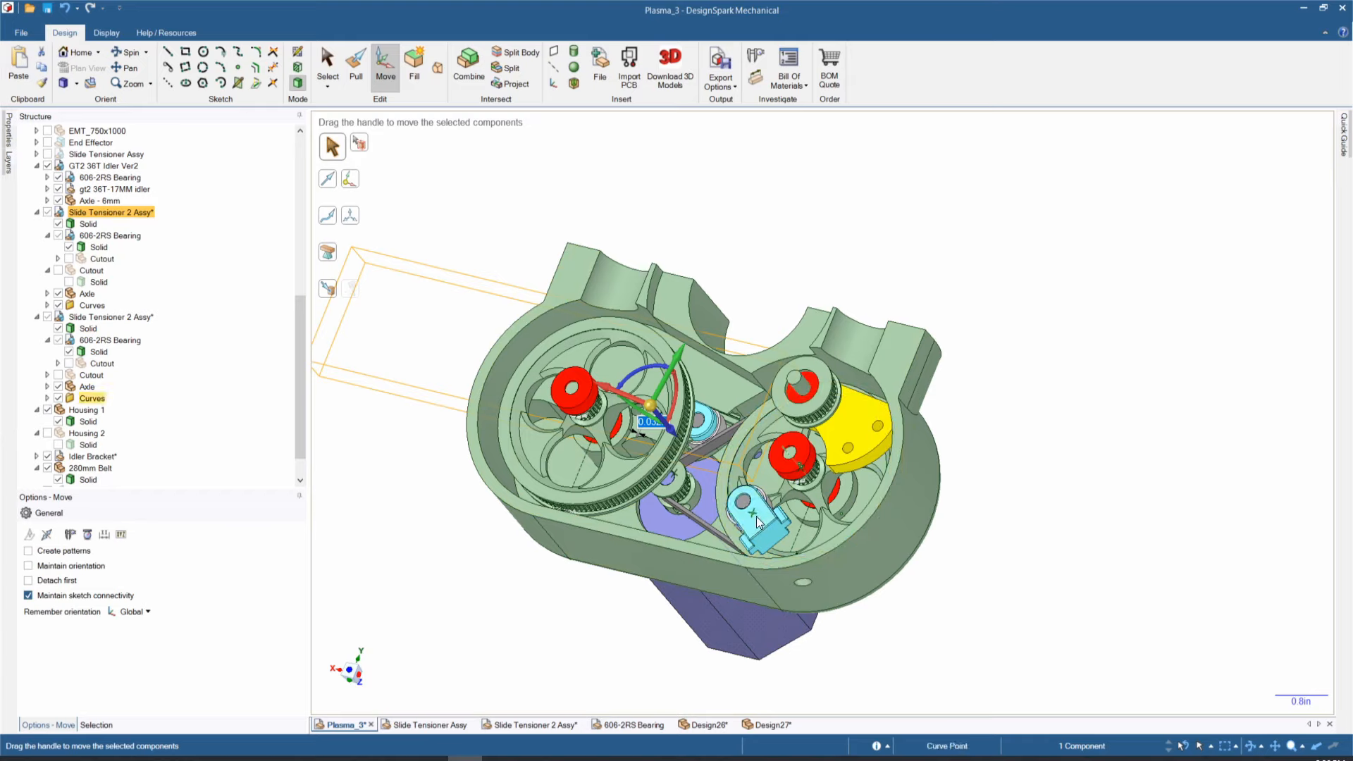
- Switch to the Slide Tensioner 2 Assy design and on to the 606-2RS Bearing design to examine the bearing
left_click(520, 725)
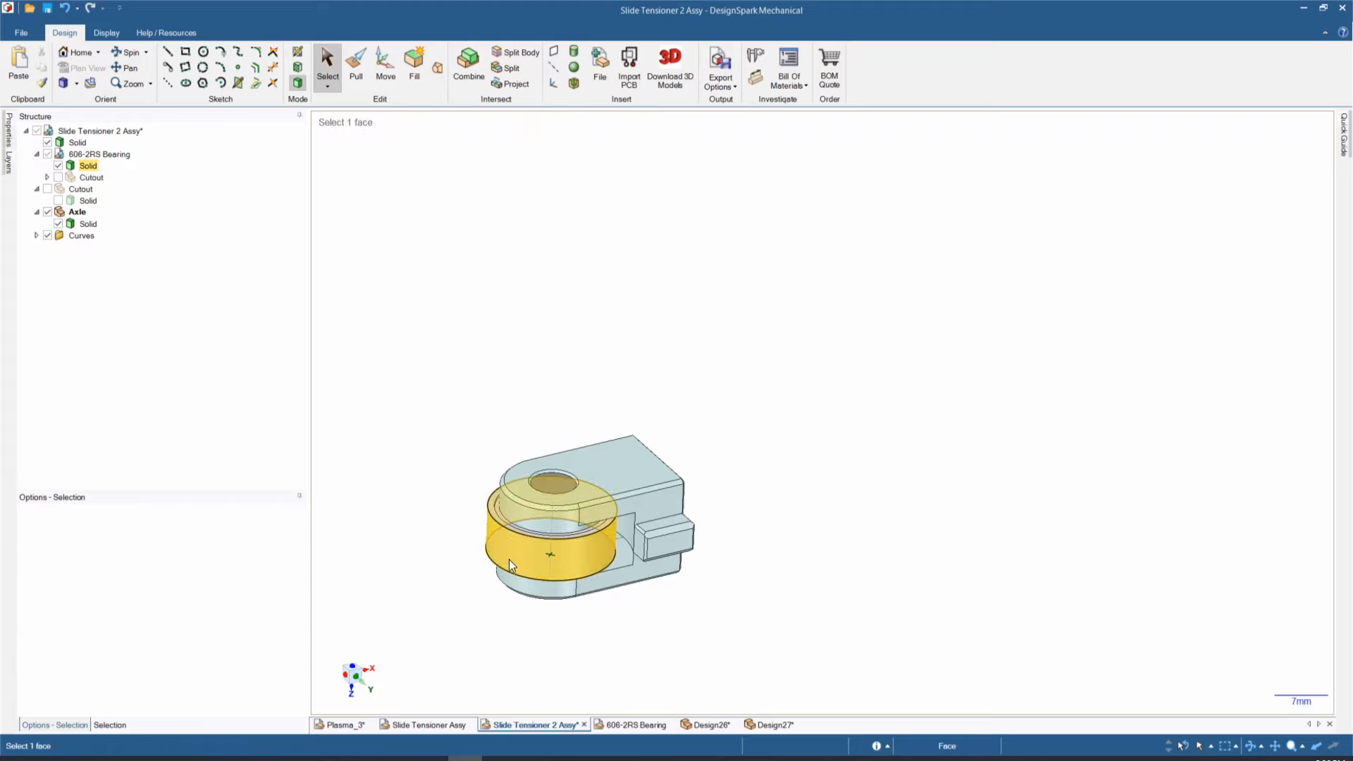
left_click(643, 726)
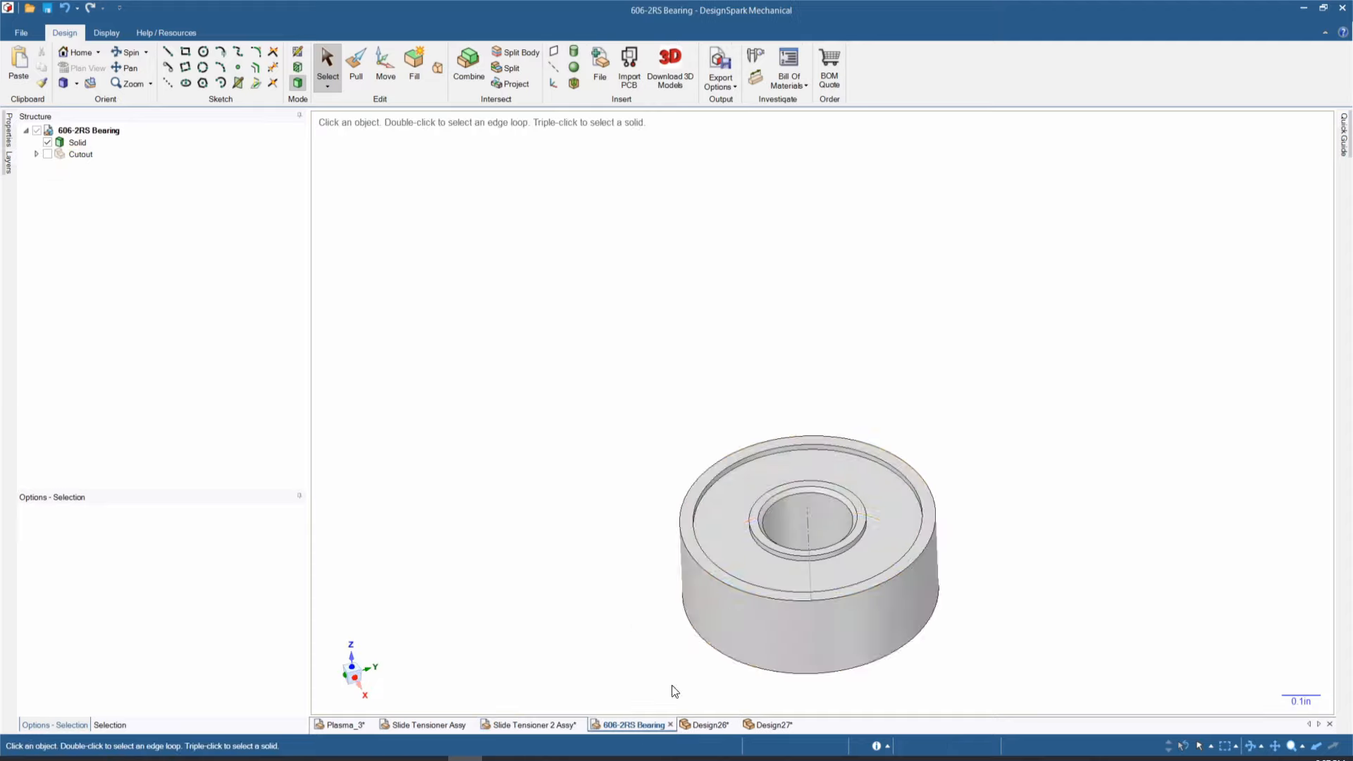
scroll(748, 612, "down", 2)
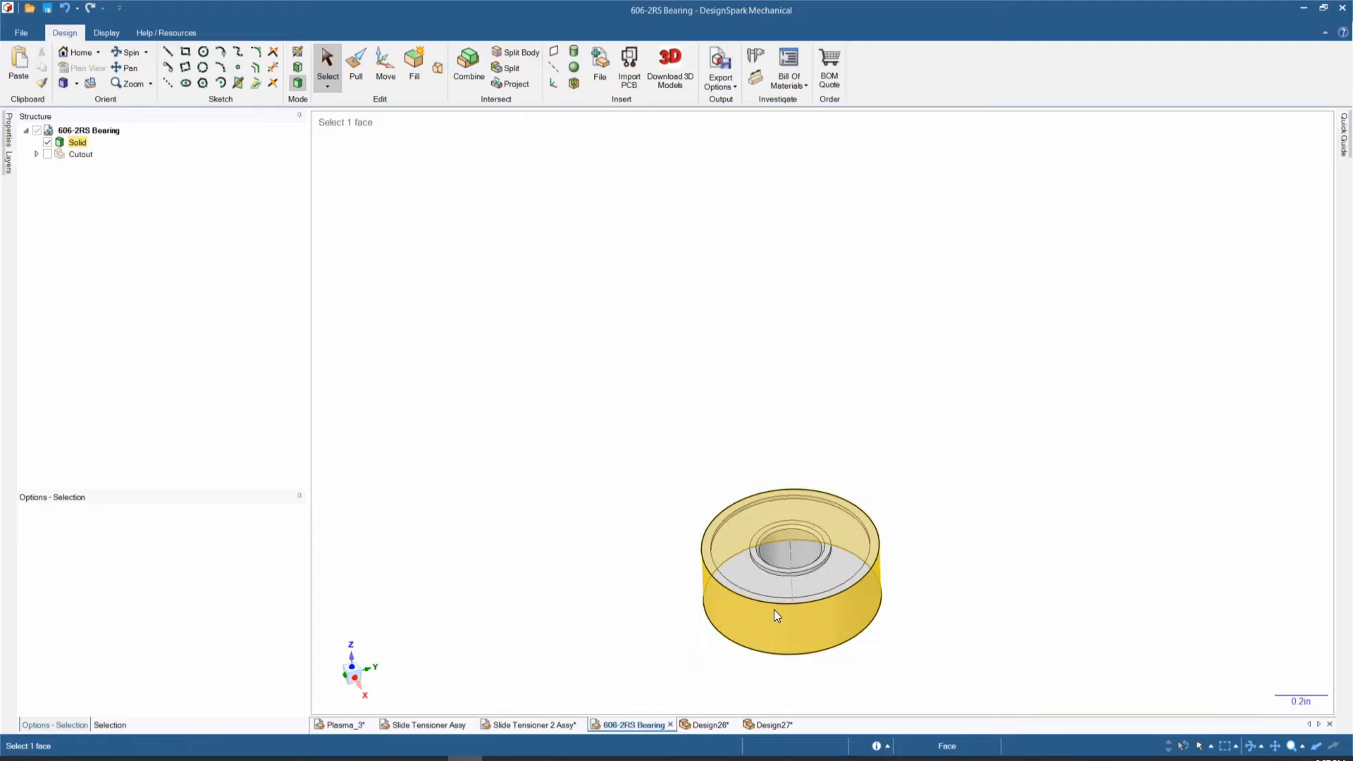
scroll(796, 629, "up", 3)
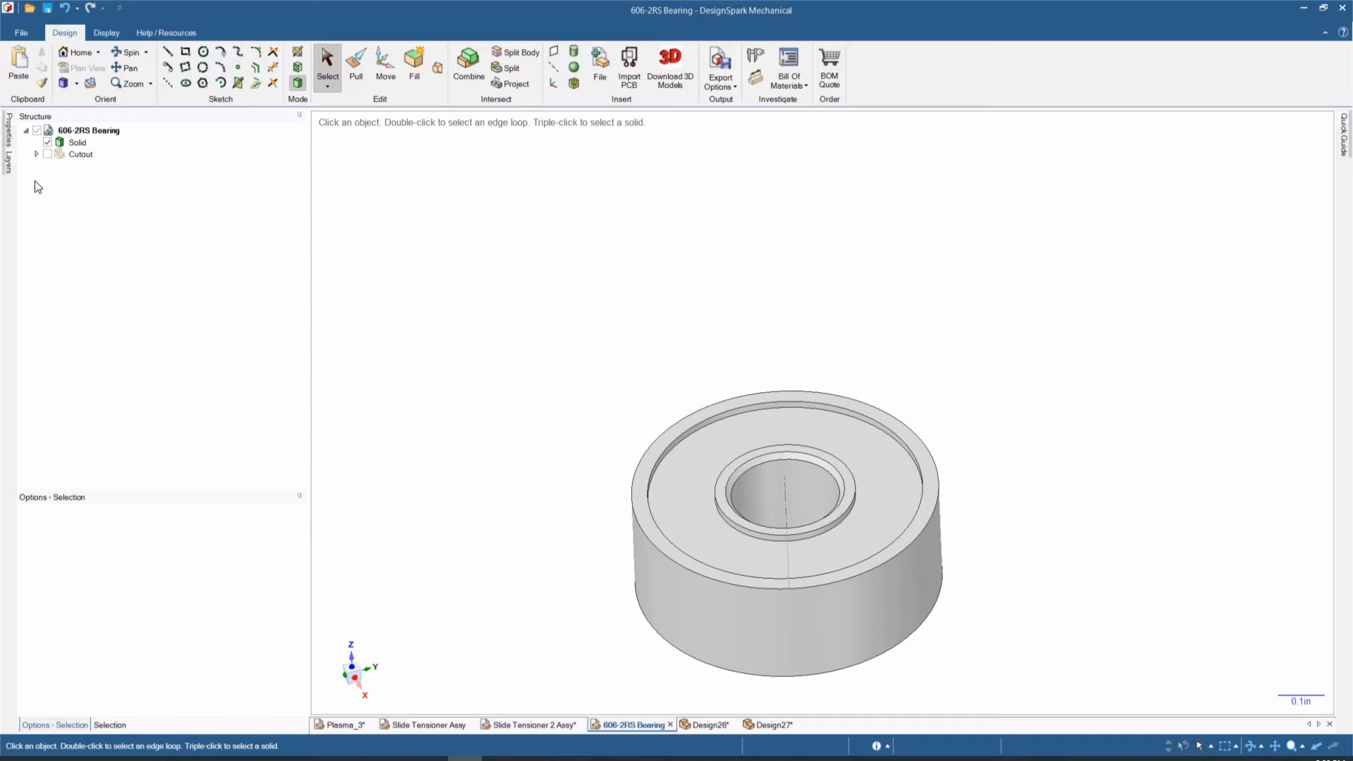
- Show the bearing's Cutout component and section the model through the centre axis to examine the clearance around the bearing
left_click(47, 154)
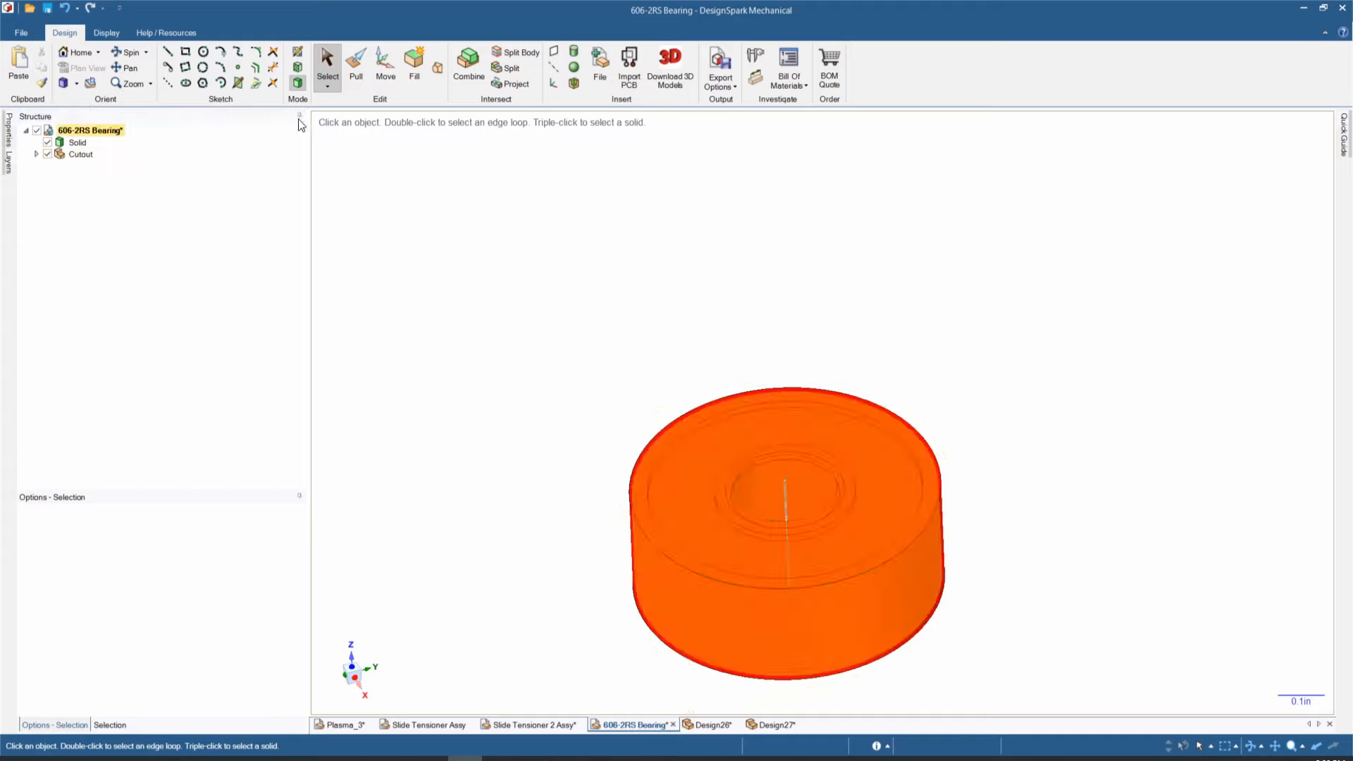
left_click(298, 65)
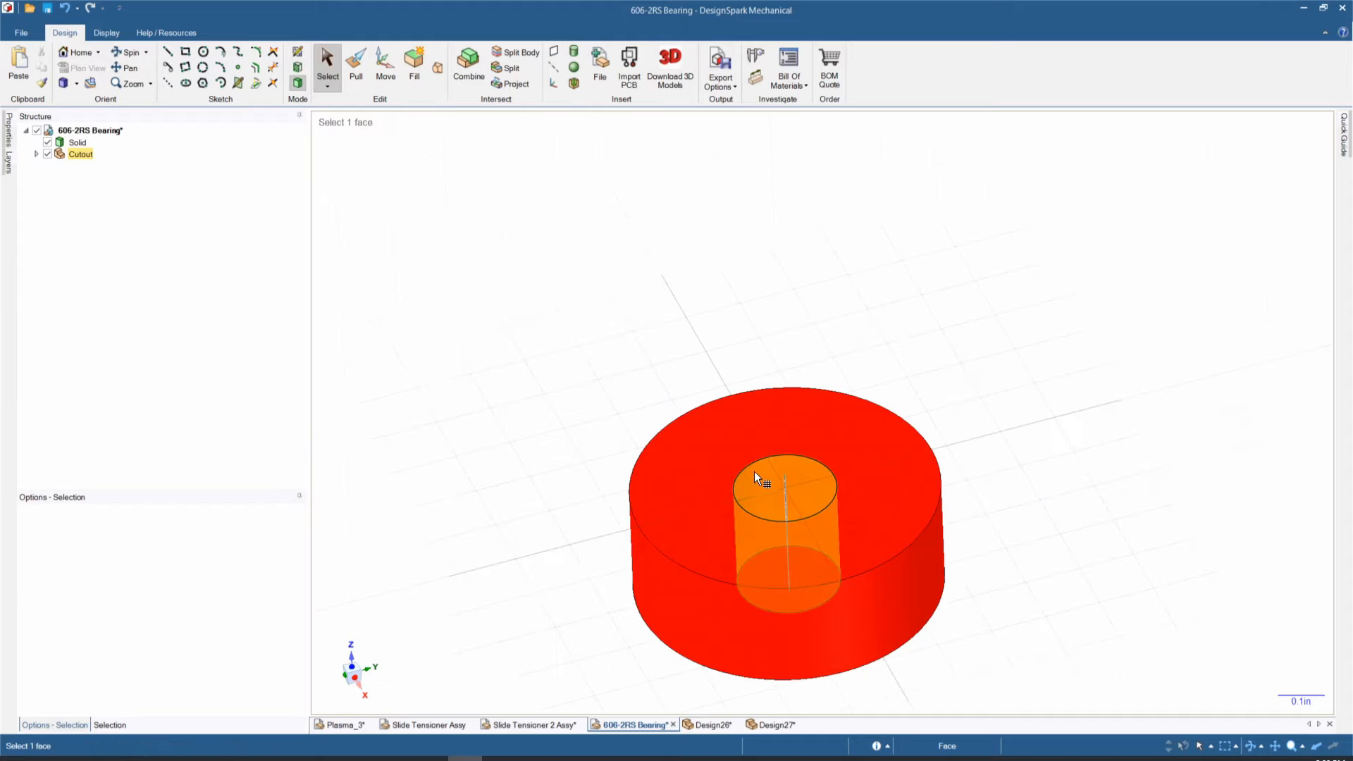
left_click(786, 493)
middle_click_drag(783, 578, 672, 523)
scroll(671, 525, "up", 5)
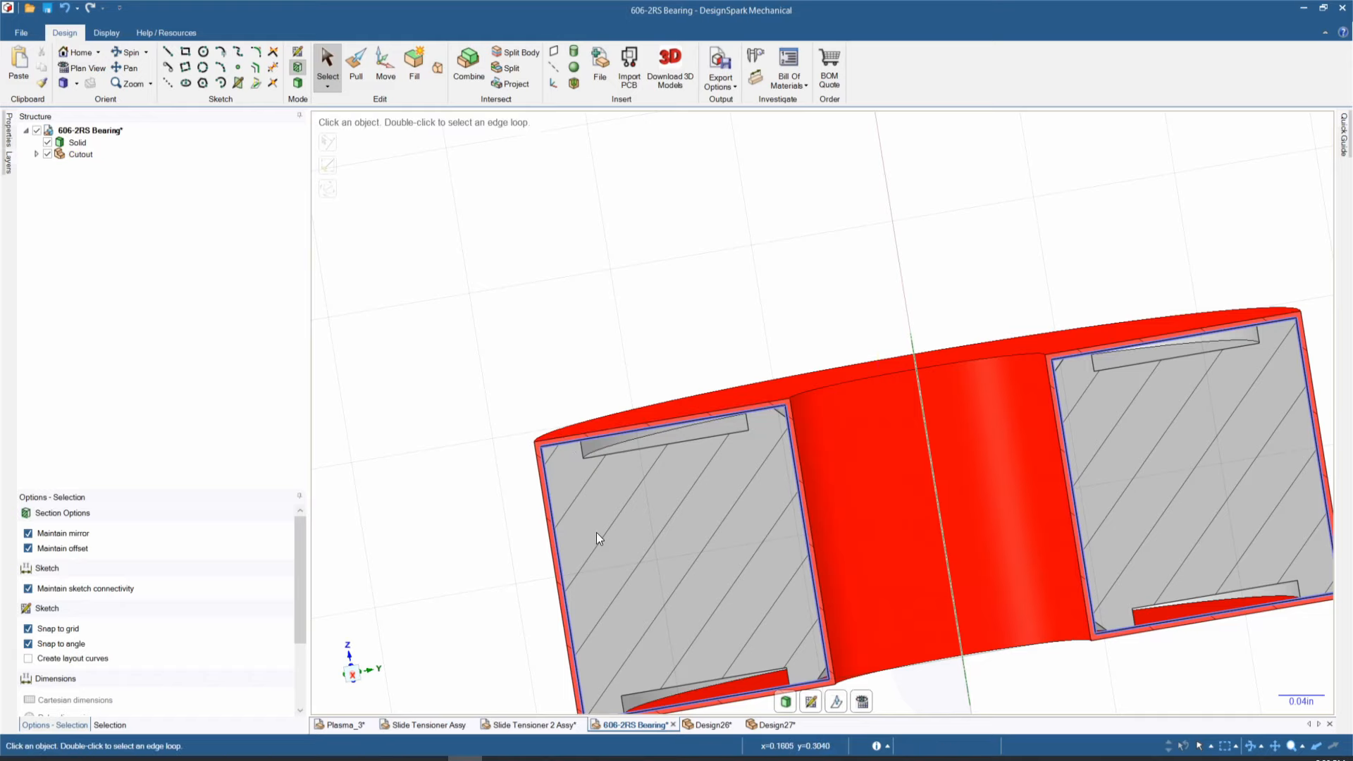
- In Design26, move the 606-2RS Bearing component about 2.02 in along X into the end of the green block
left_click(702, 725)
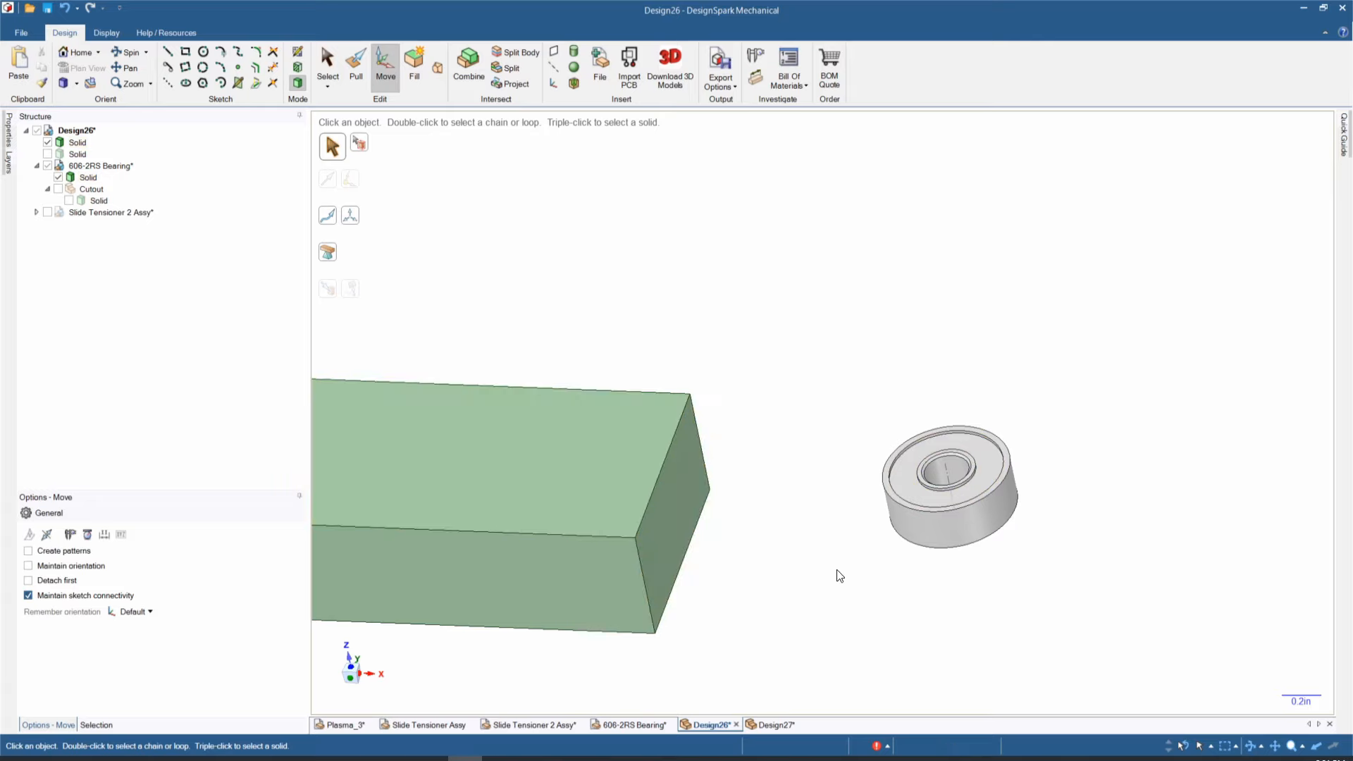
left_click(100, 165)
left_click_drag(983, 486, 633, 455)
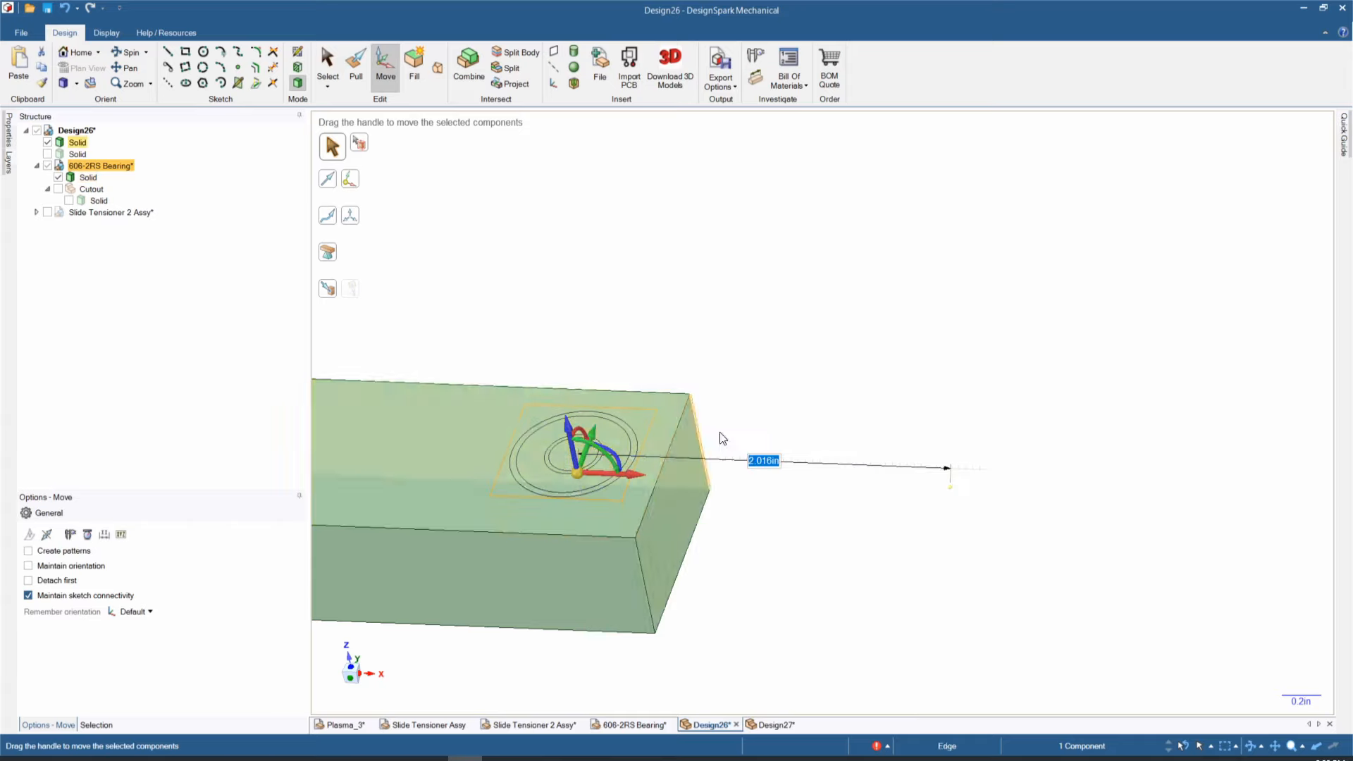
key("Escape")
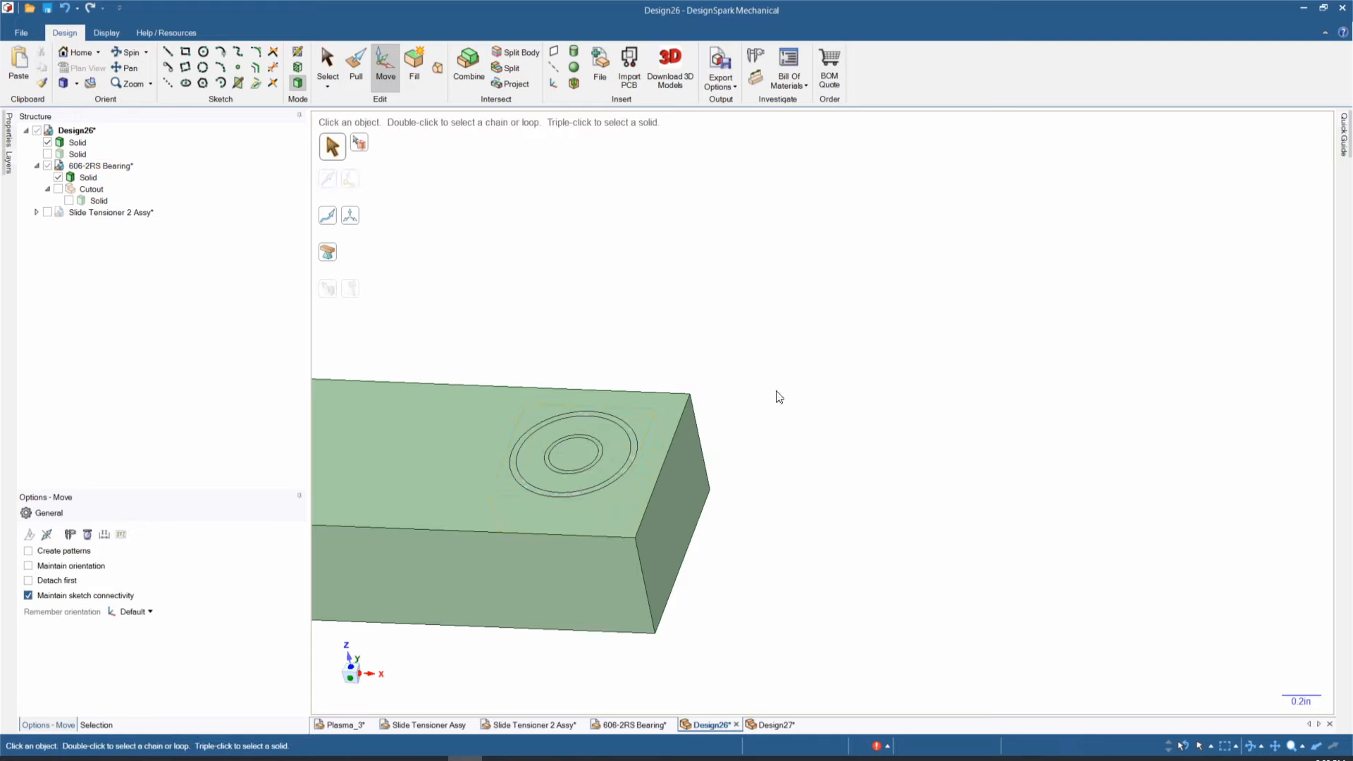
- Show the bearing's Cutout body and use Combine to cut the green block with it, keeping the cutter
left_click(69, 200)
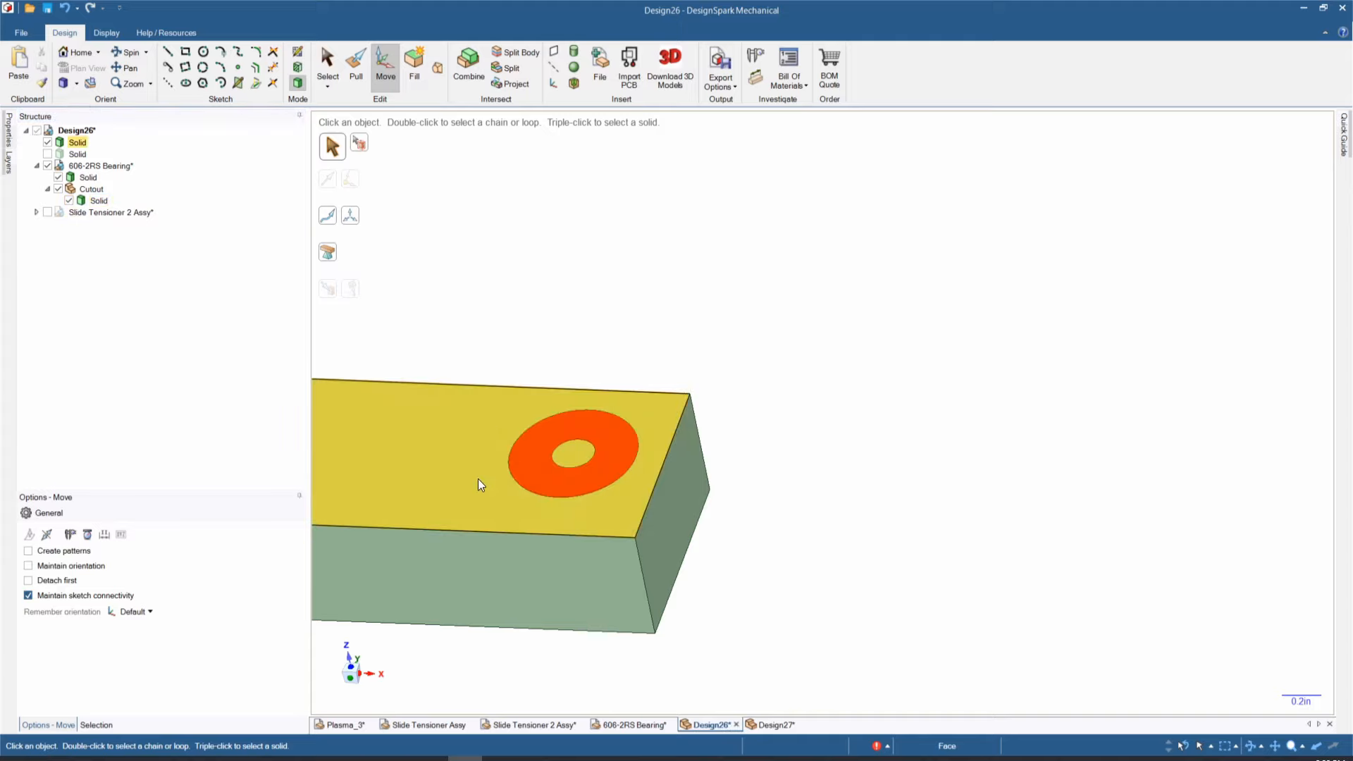
left_click(564, 476)
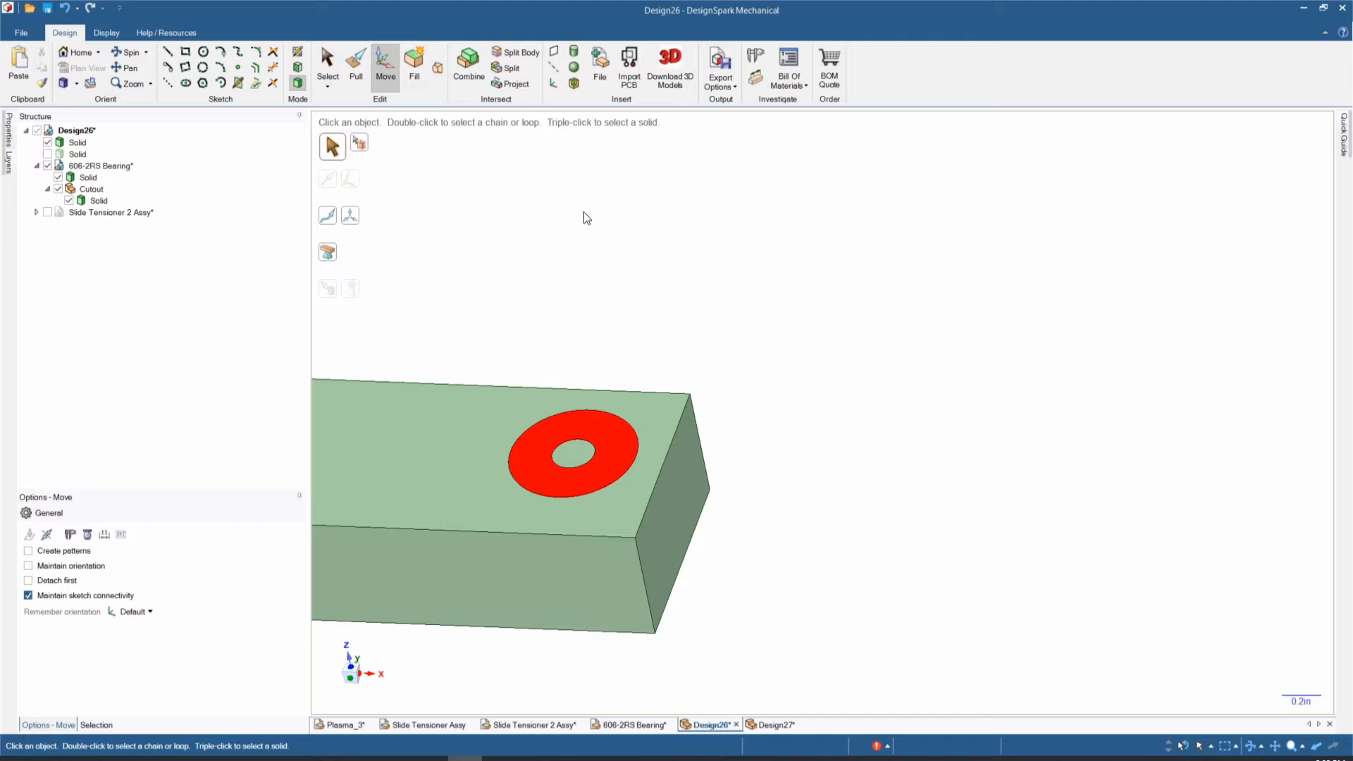
left_click(470, 70)
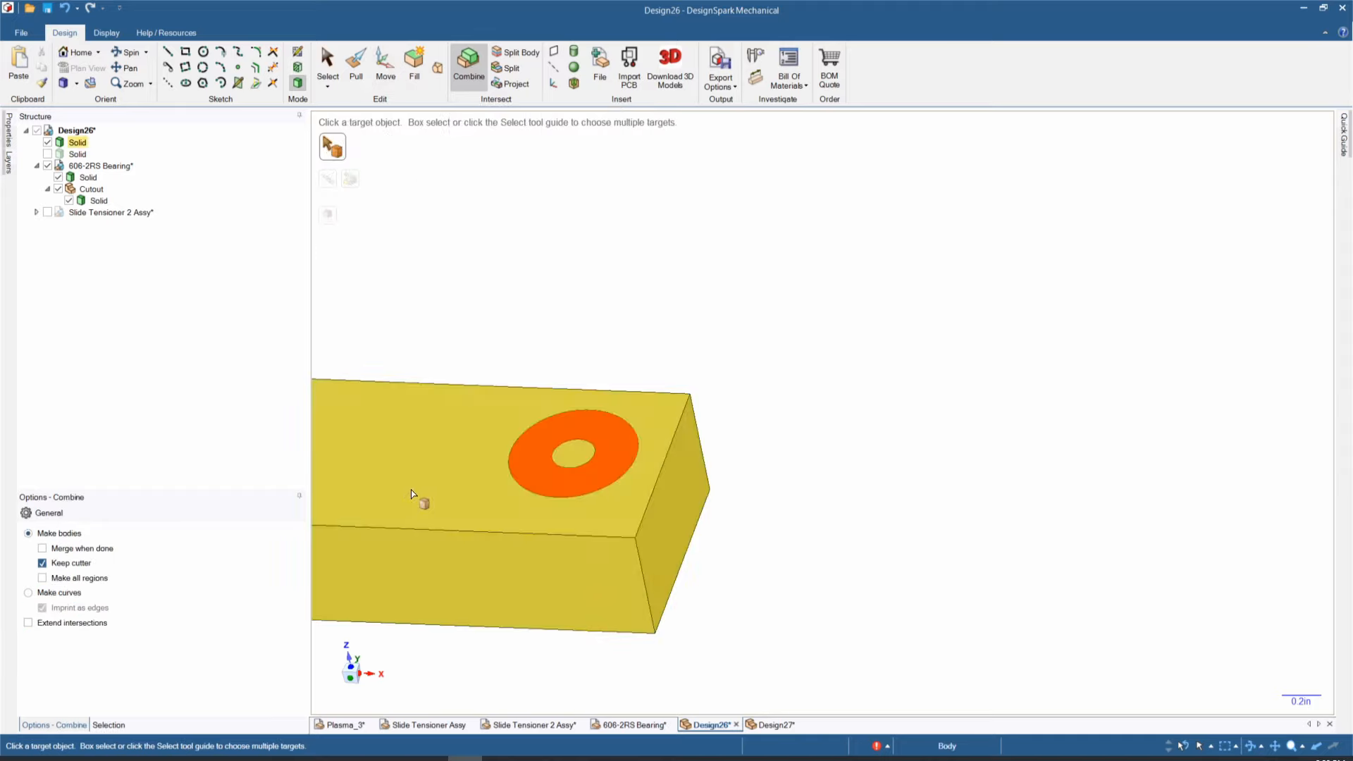
left_click(411, 493)
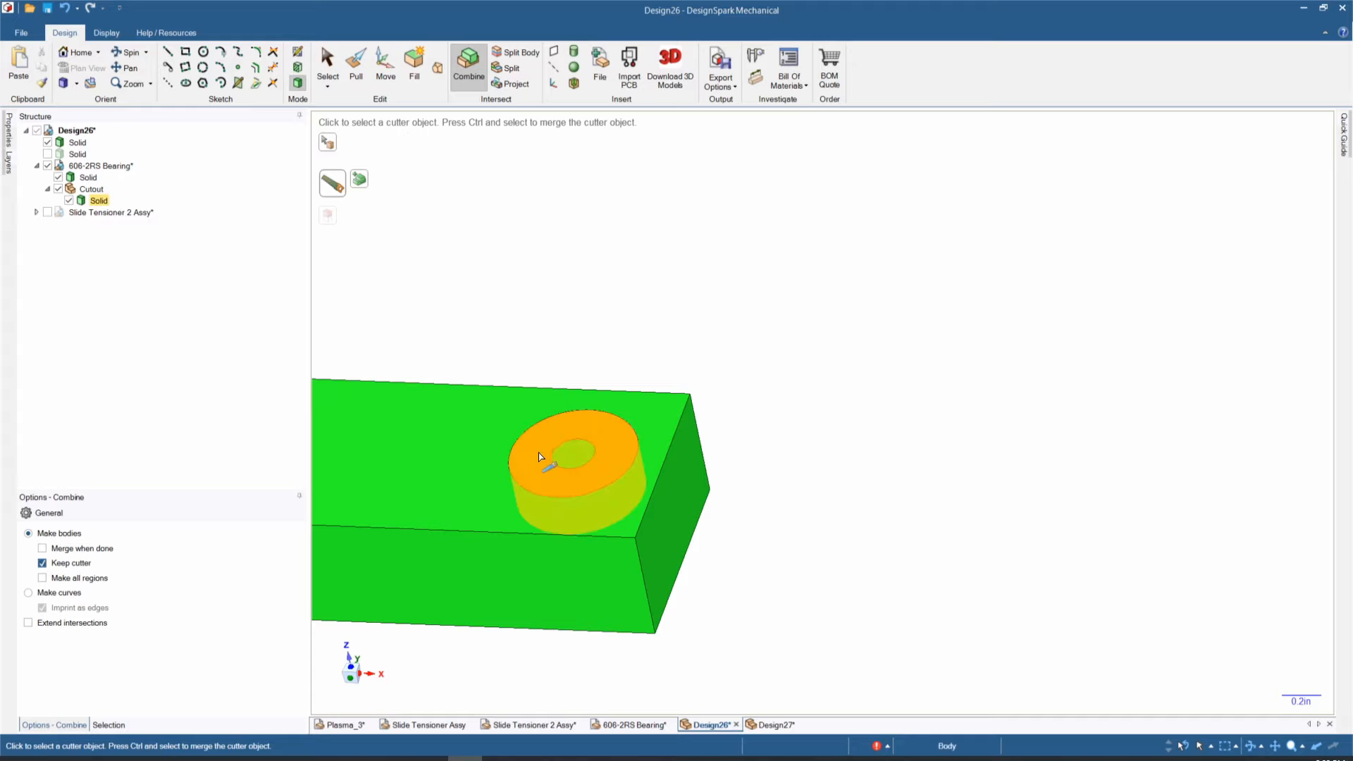
left_click(541, 457)
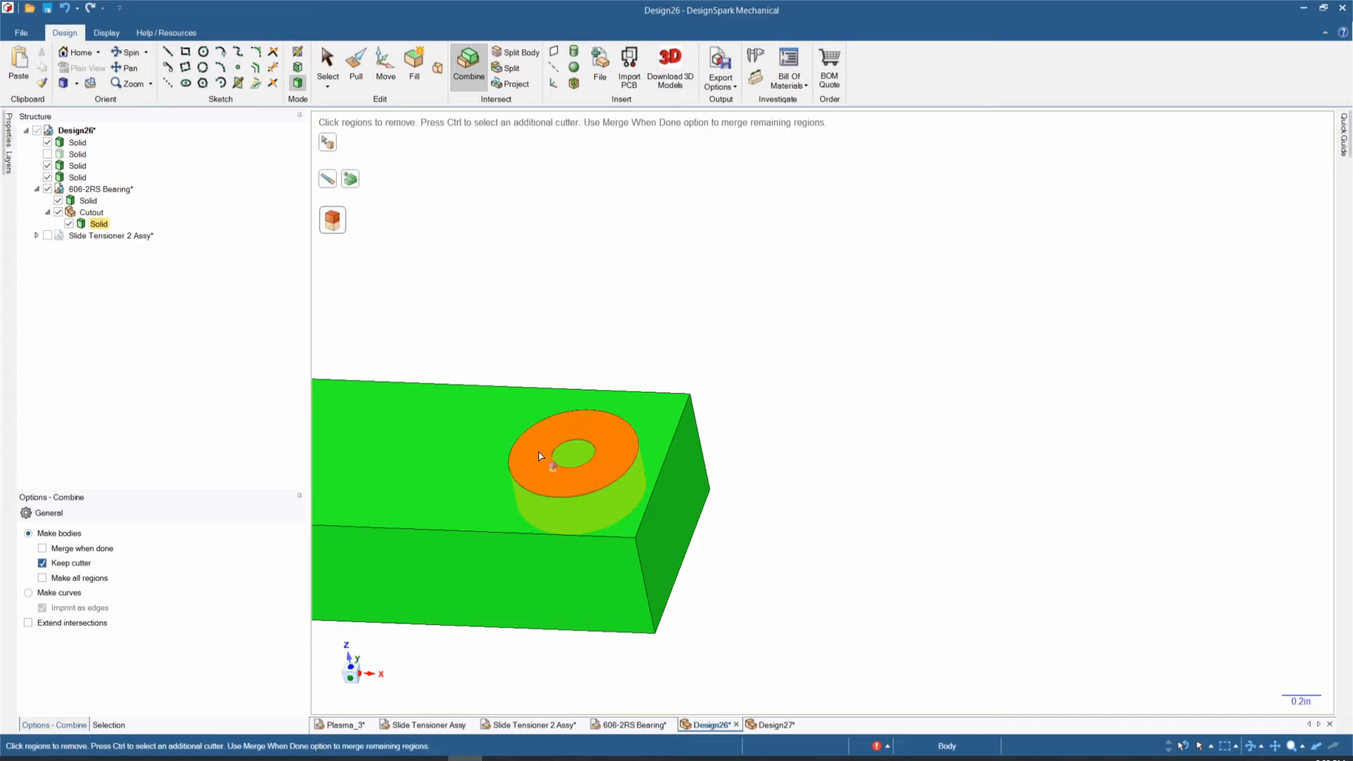
left_click(79, 144)
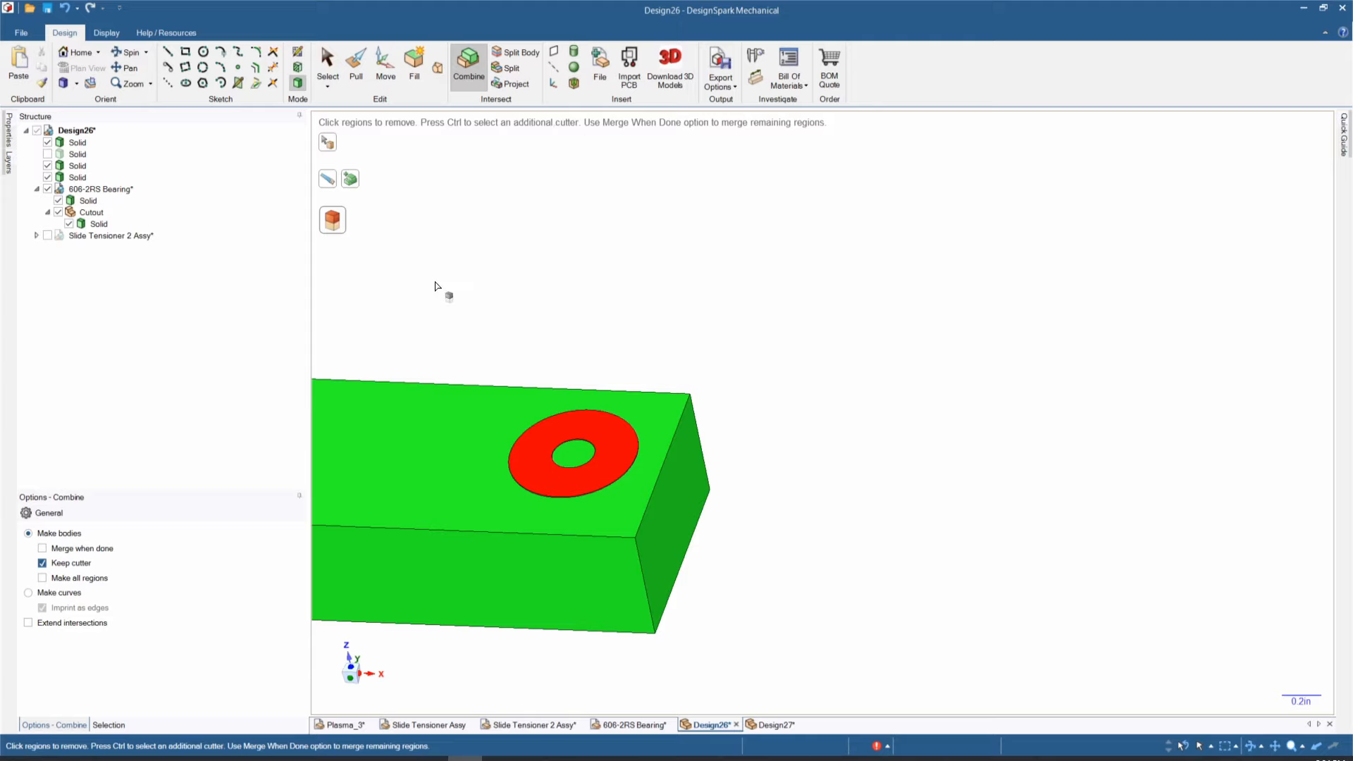
- Hide the bearing and its Cutout, remove the two leftover cut regions from the block, and exit Combine
left_click(68, 224)
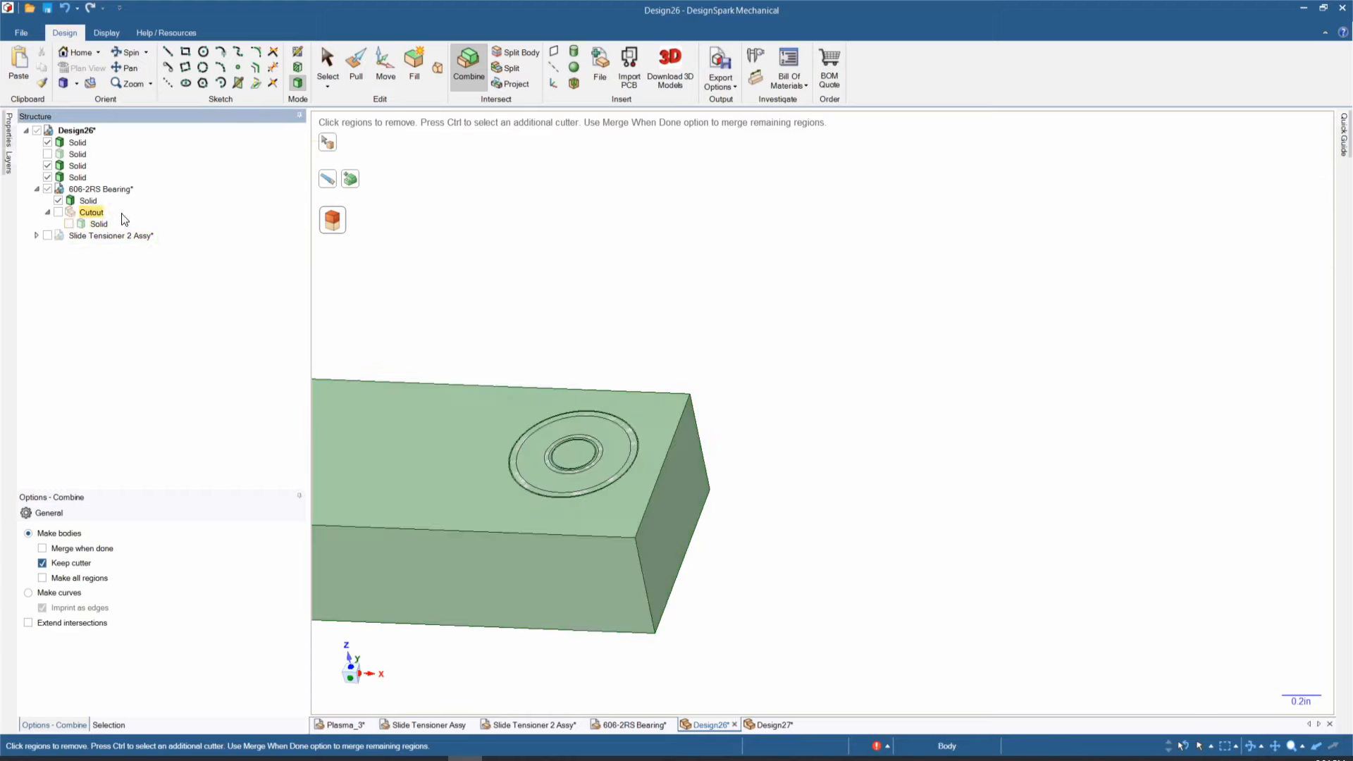
left_click(59, 201)
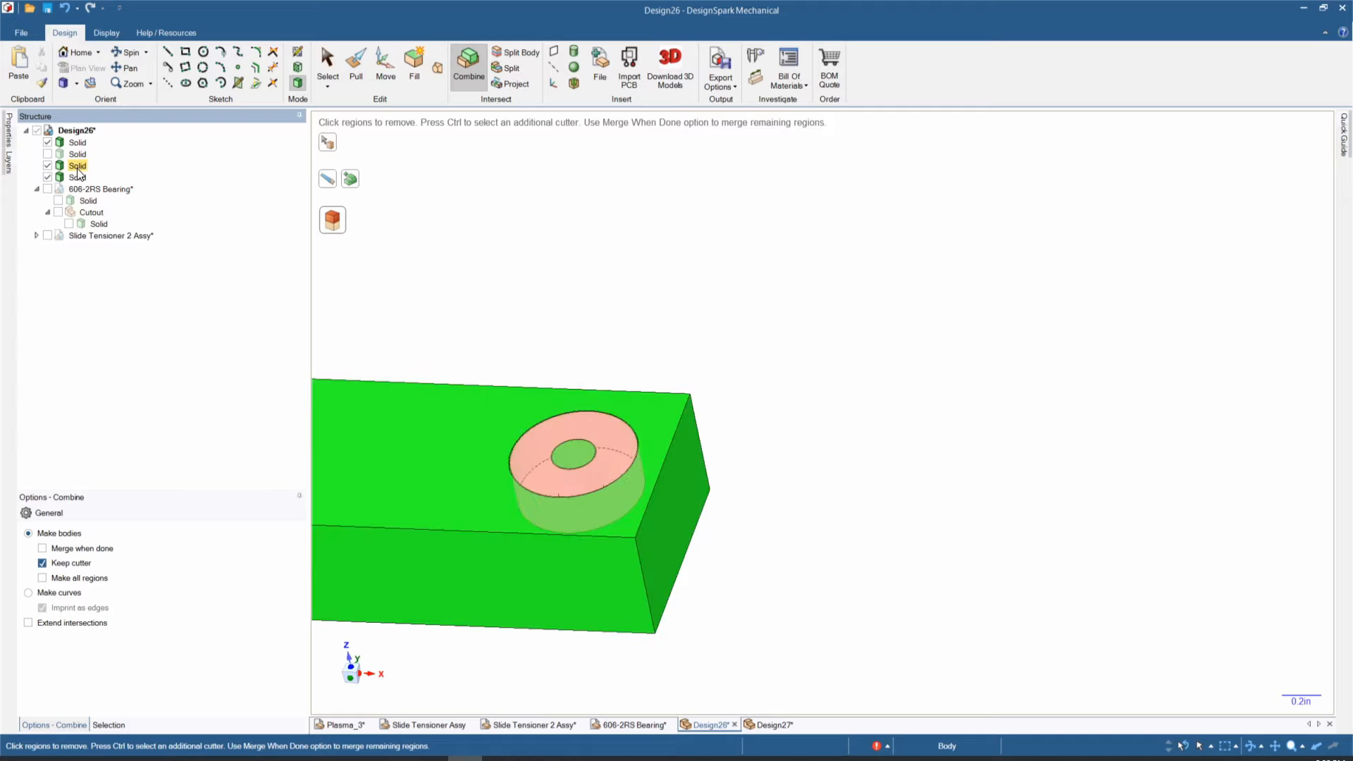
left_click(78, 175)
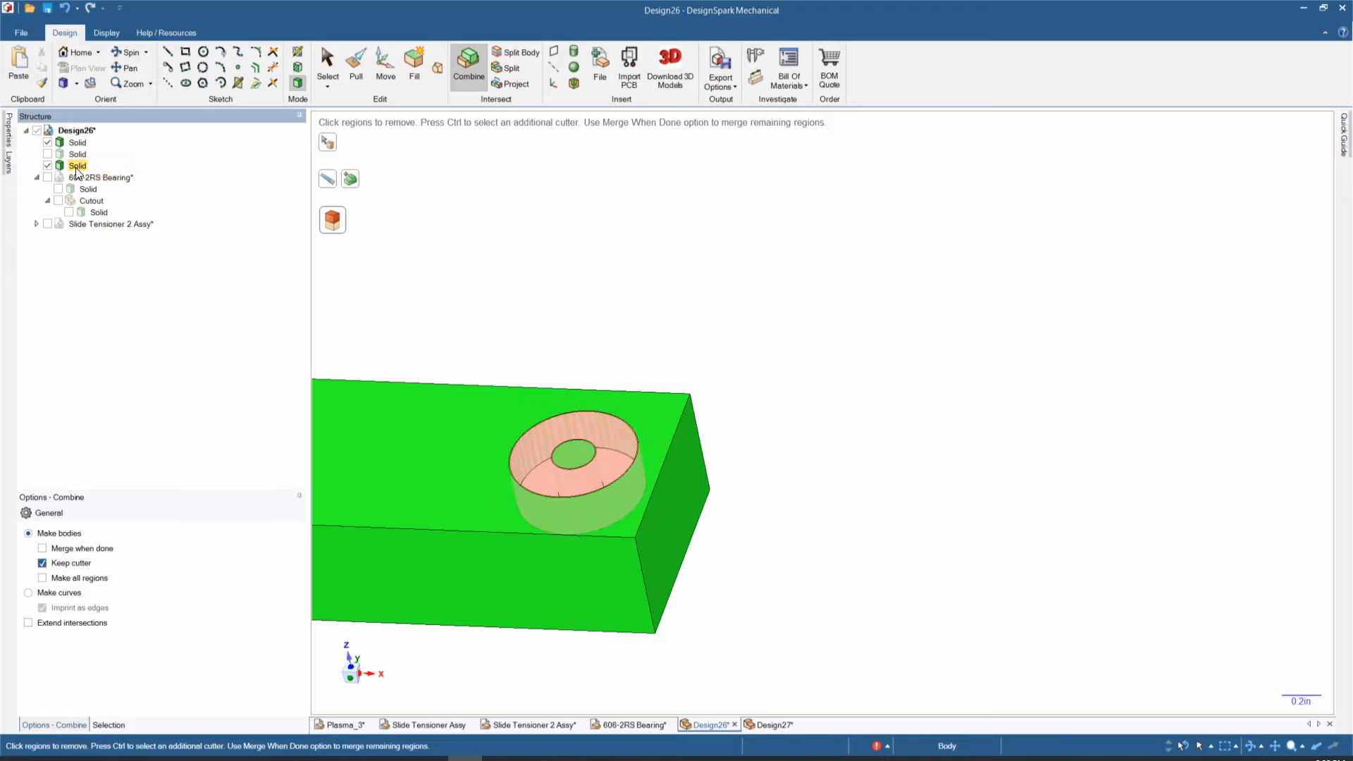
left_click(77, 168)
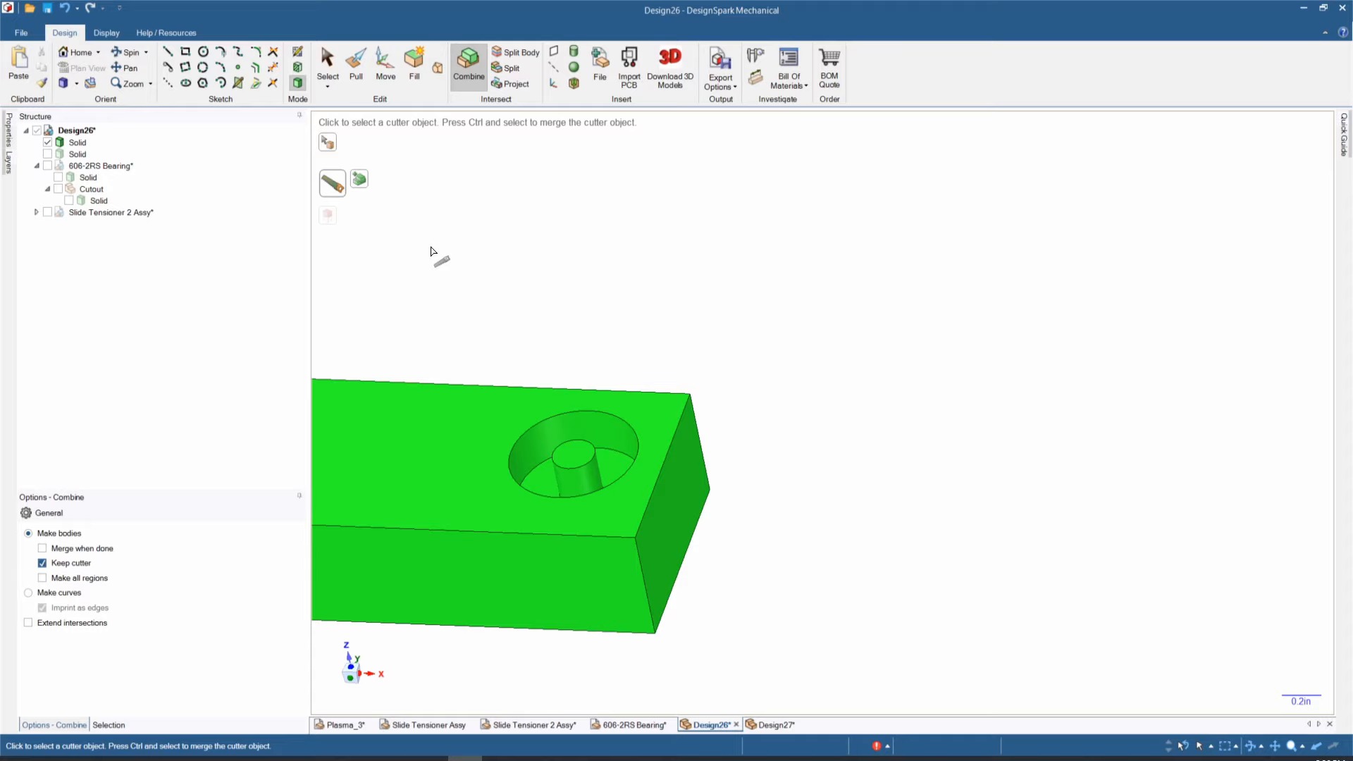
left_click(326, 62)
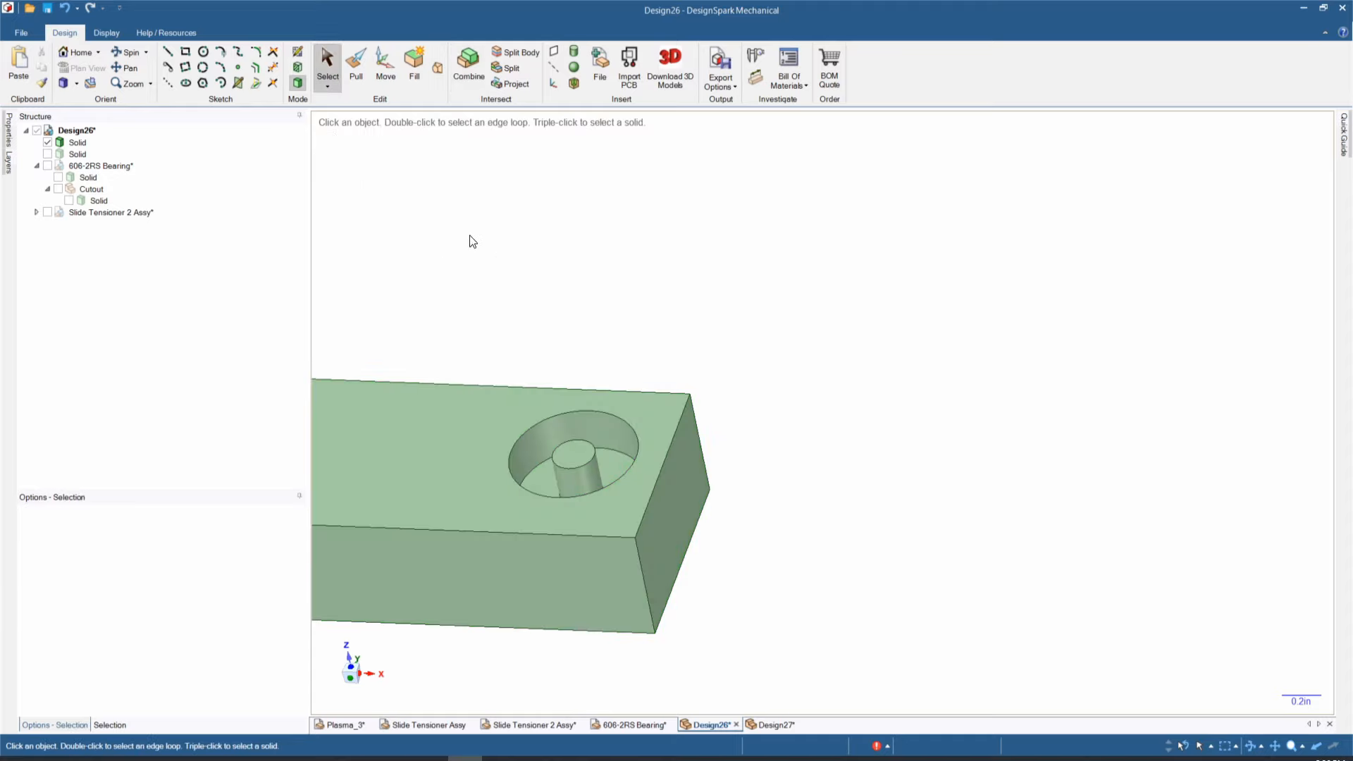
- Show the 606-2RS Bearing solid and examine its fit in the pocket cut into the block
left_click(59, 177)
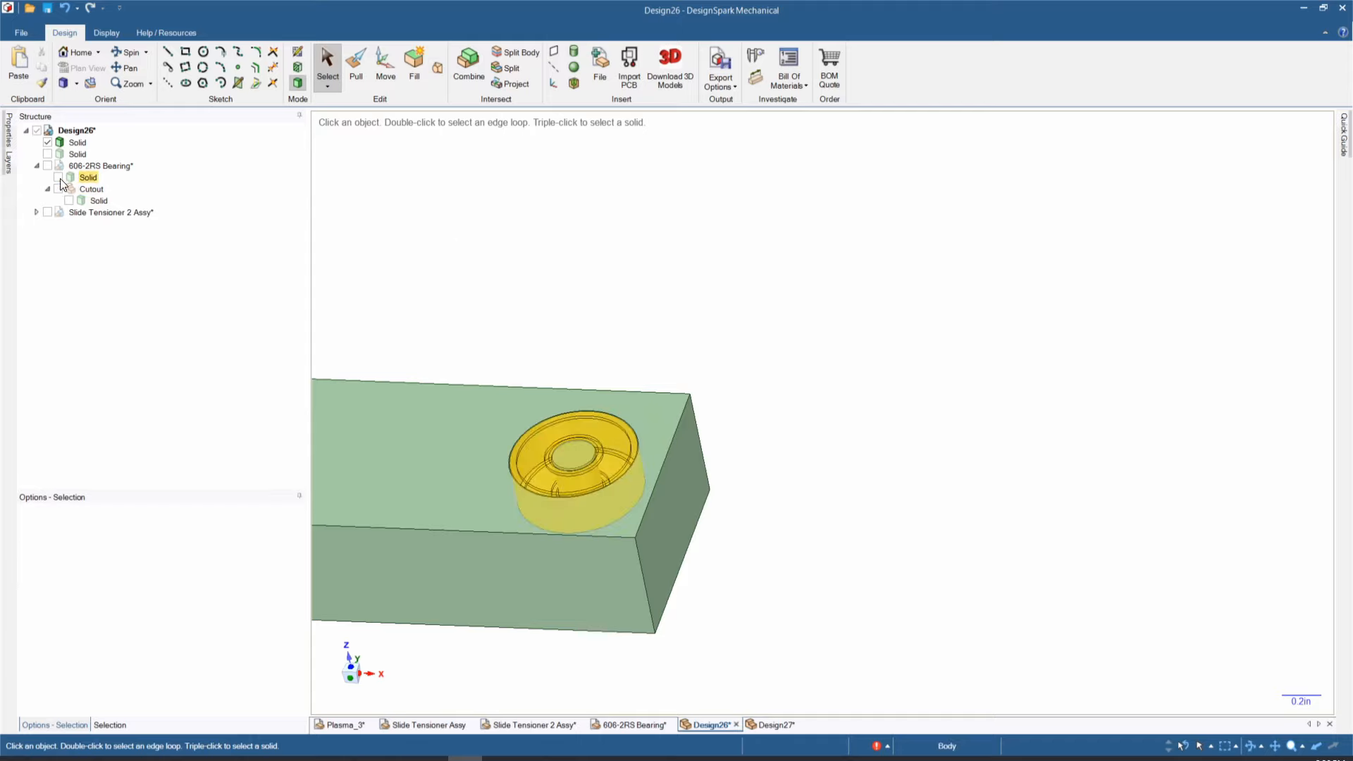
key("v")
left_click(396, 446)
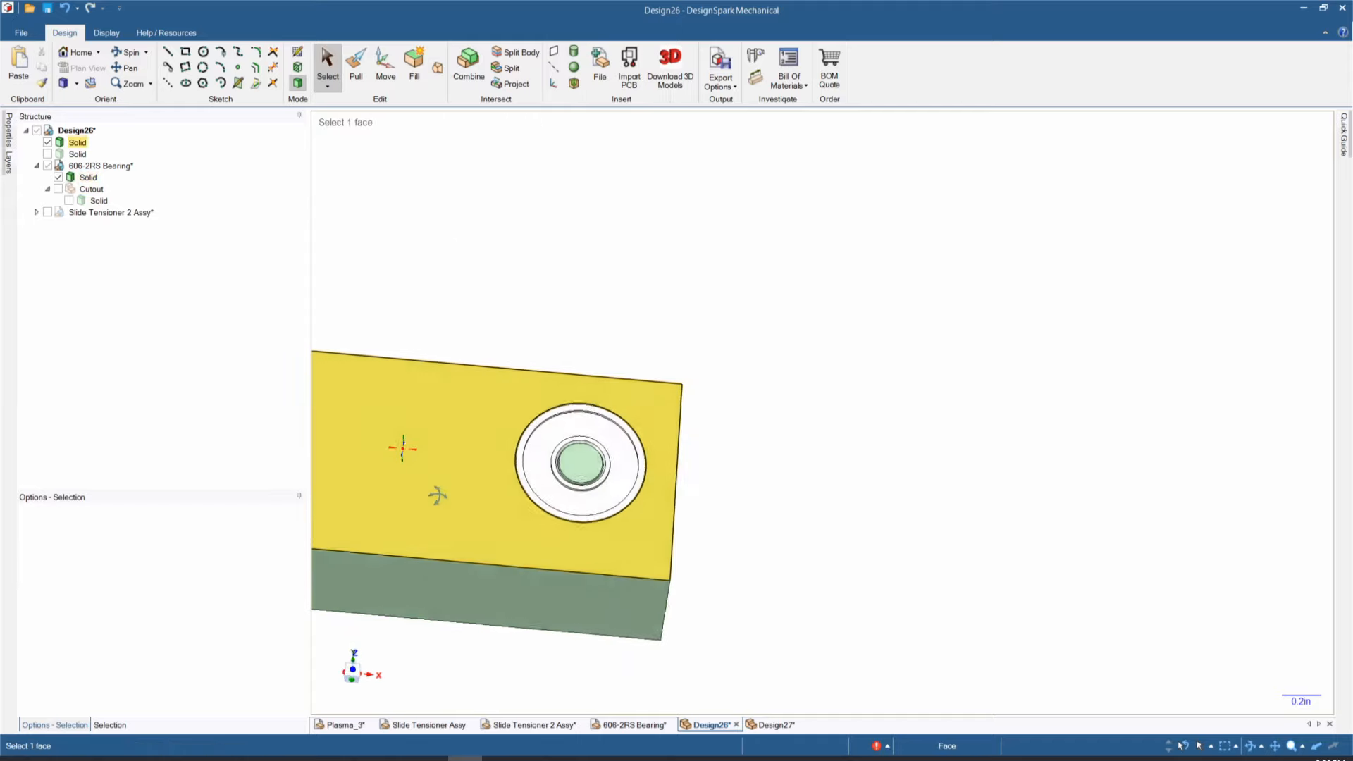
- Examine the clearance gap between the 606-2RS Bearing's outer ring and the wall of the pocket in the block
scroll(577, 497, "down", 3)
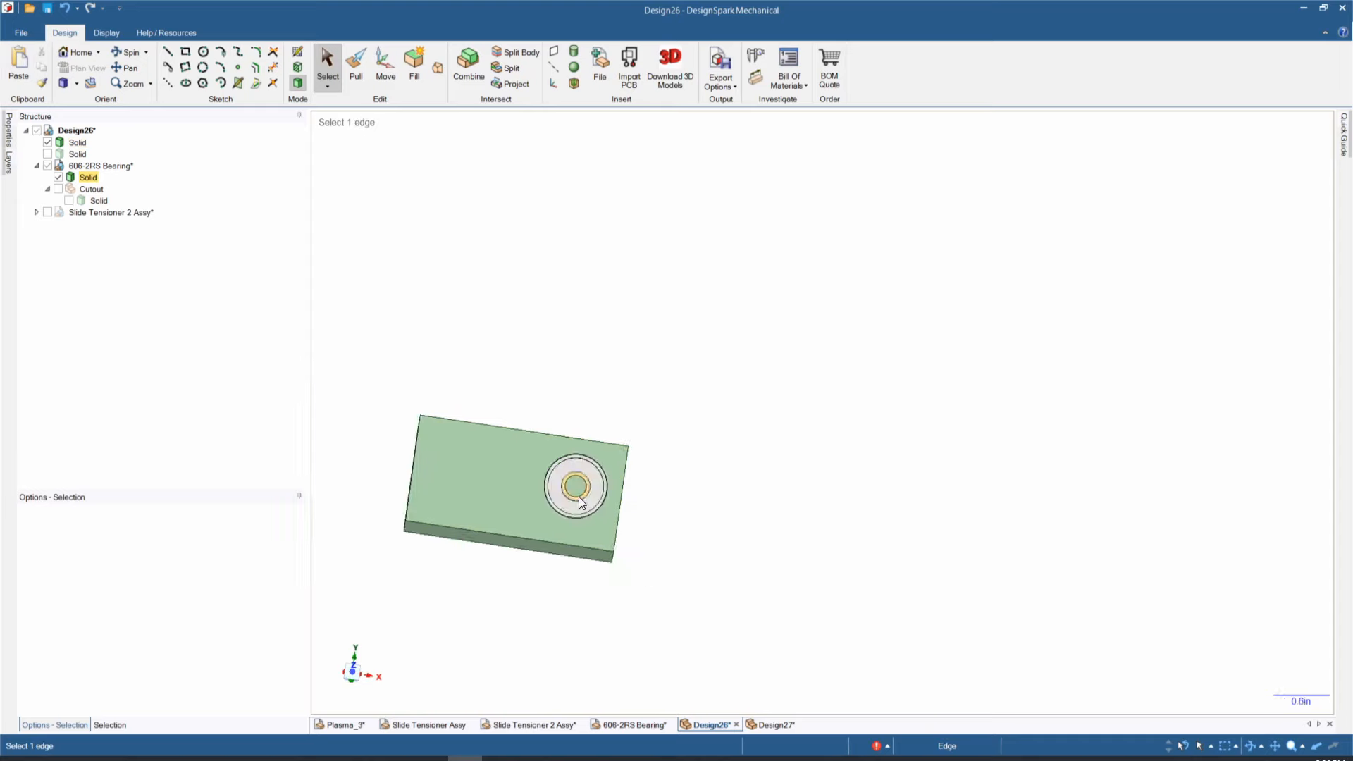
scroll(577, 496, "up", 8)
scroll(577, 498, "up", 3)
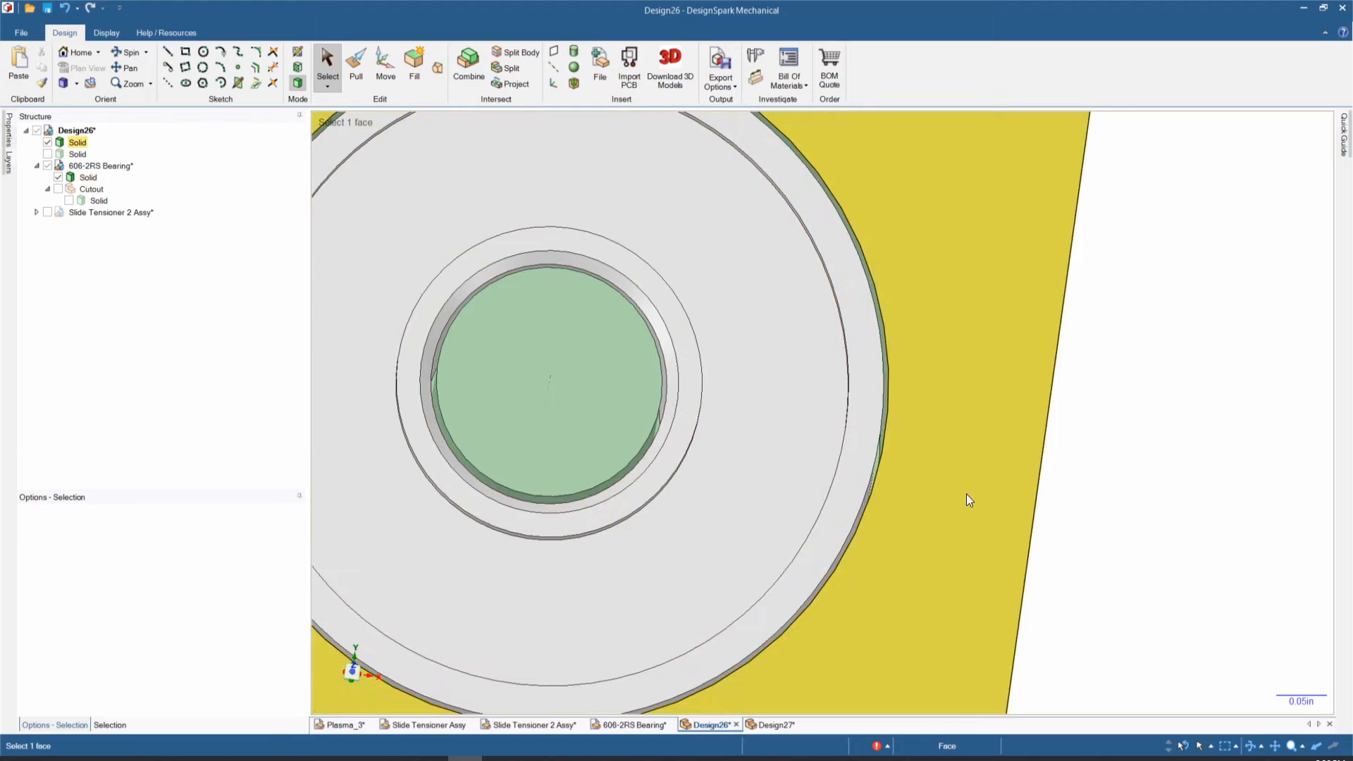
- In Slide Tensioner 2 Assy, show the assembly-level Cutout component and examine its offset around the tensioner body's end face
left_click(516, 726)
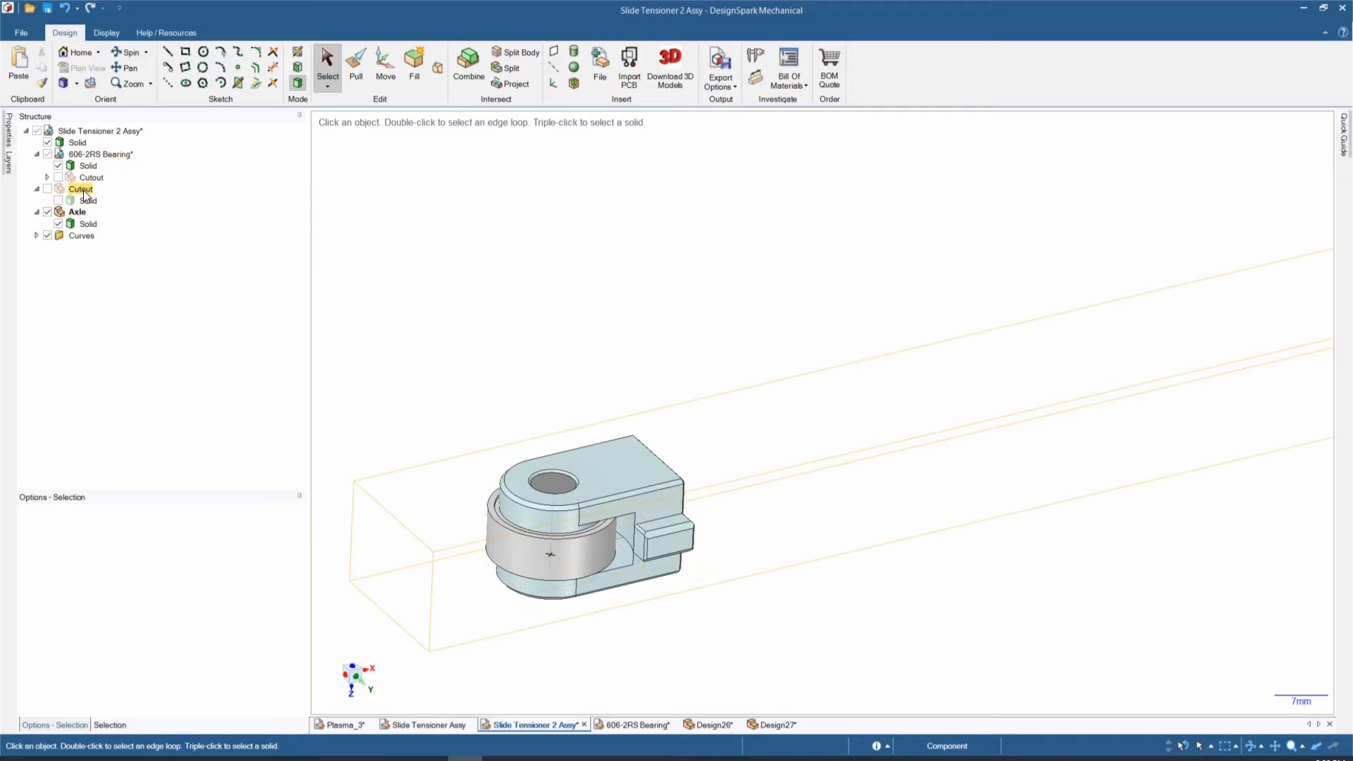
left_click(47, 189)
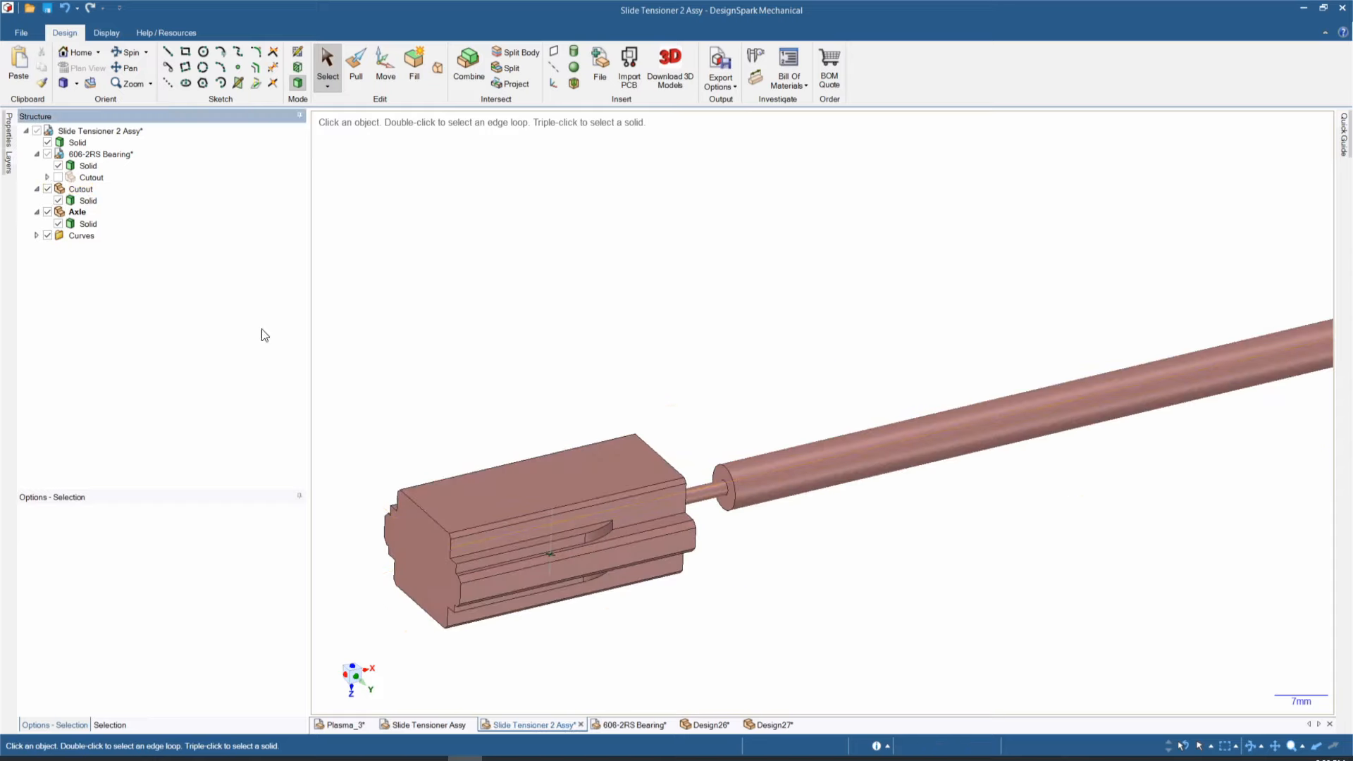
middle_click_drag(748, 627, 645, 567)
left_click(641, 551)
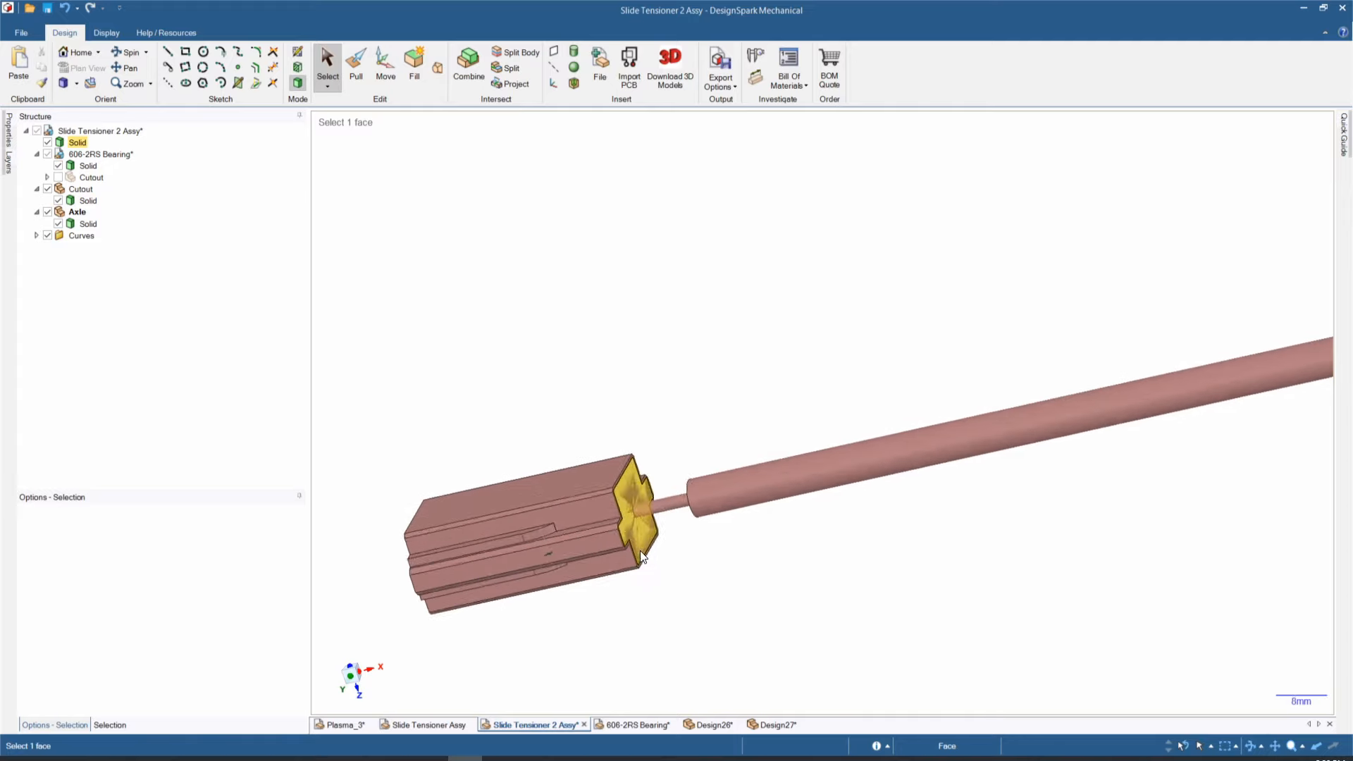
scroll(638, 549, "up", 10)
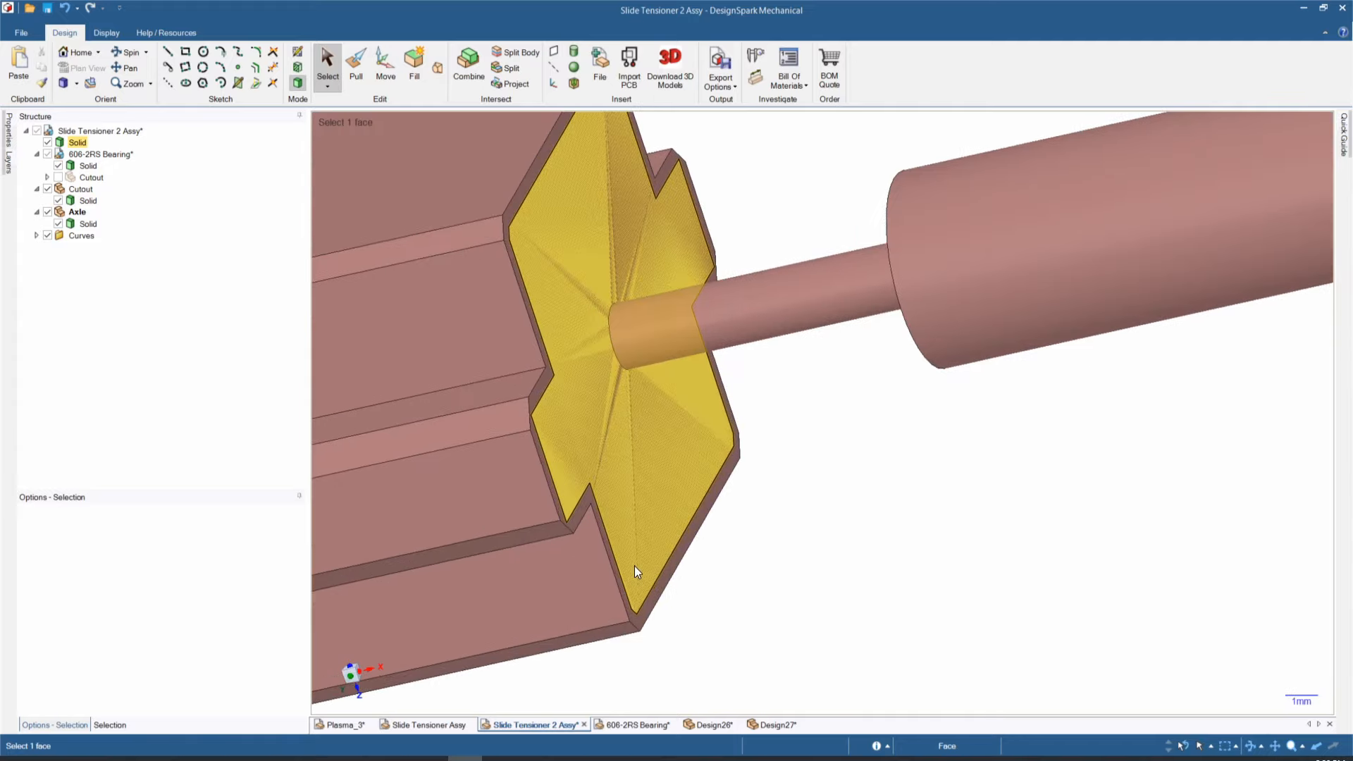
middle_click_drag(572, 575, 565, 576)
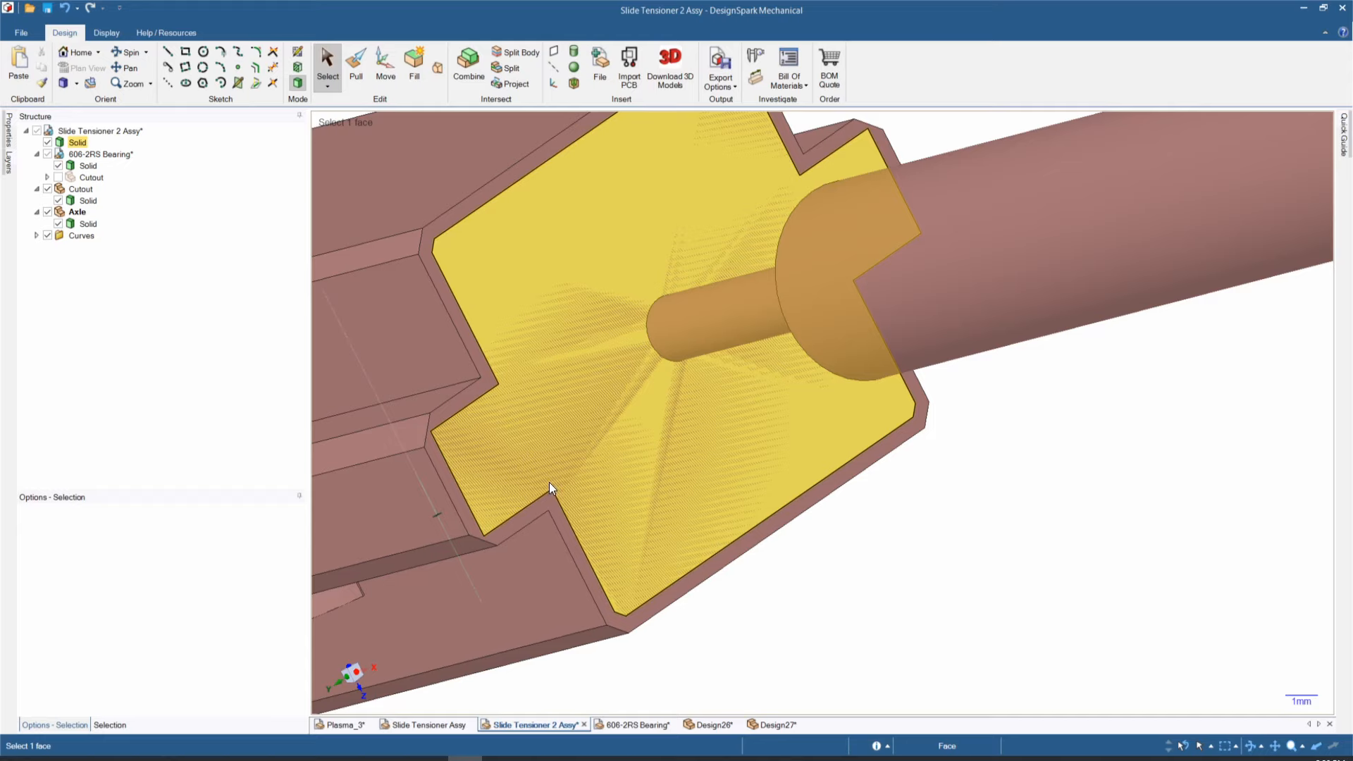
scroll(549, 486, "down", 10)
left_click(607, 439)
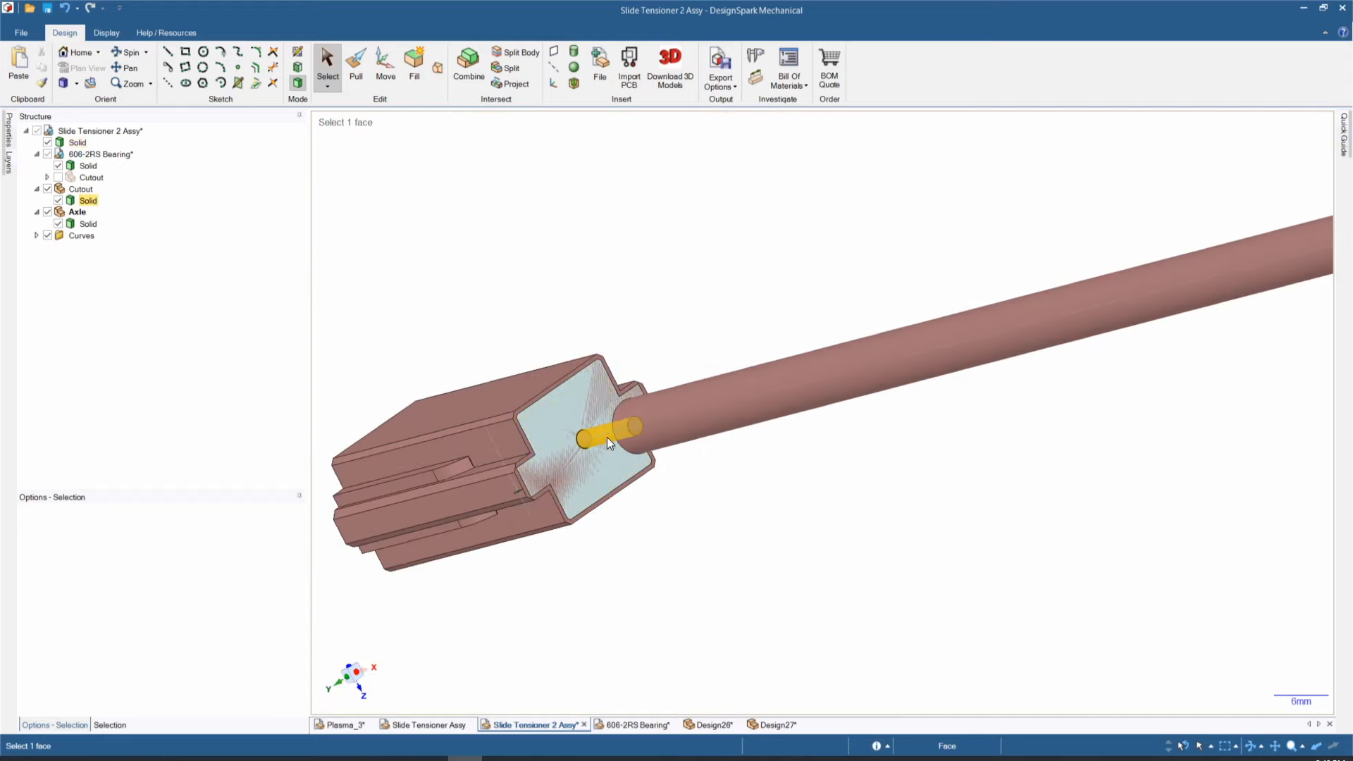
left_click(603, 448)
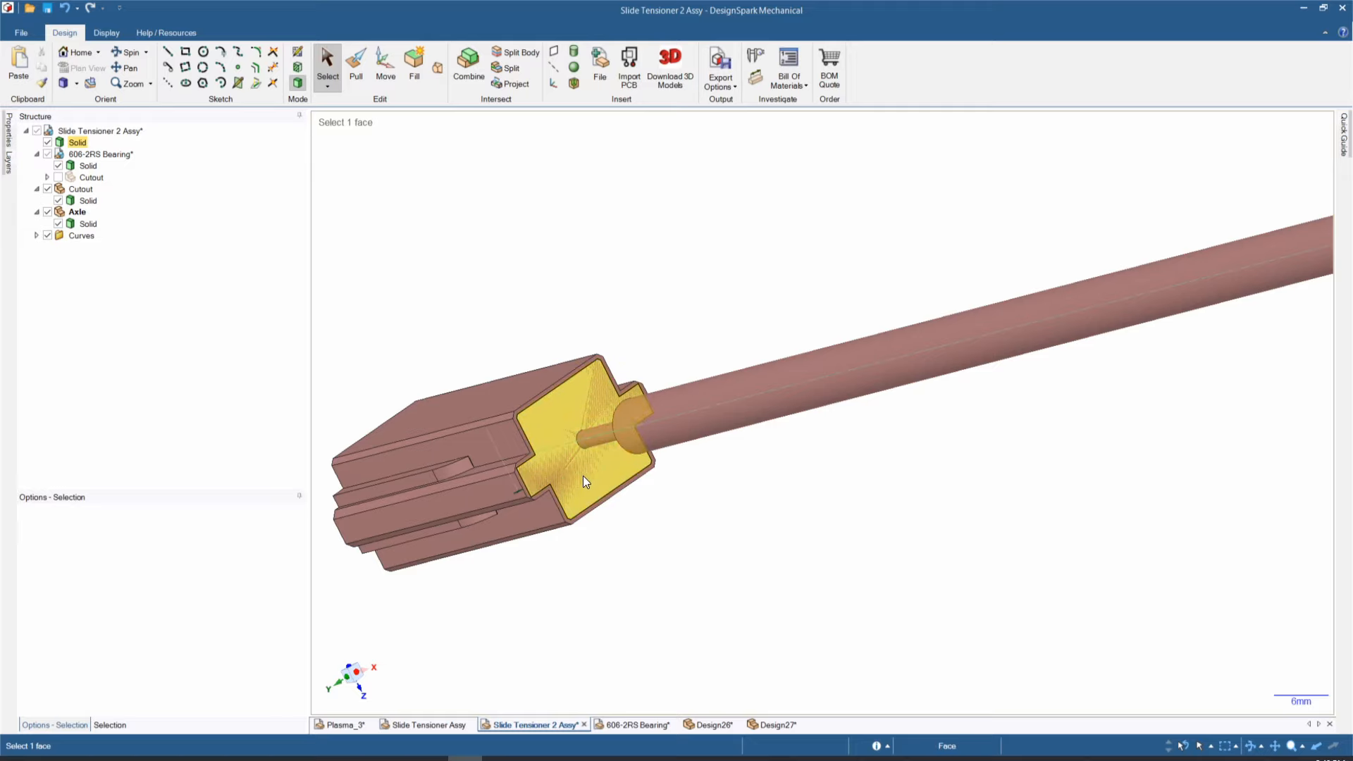
- Examine the Cutout's thin screw-clearance cylinder and the larger long cylinder extending from the tensioner body
scroll(582, 477, "down", 4)
middle_click_drag(582, 479, 640, 509)
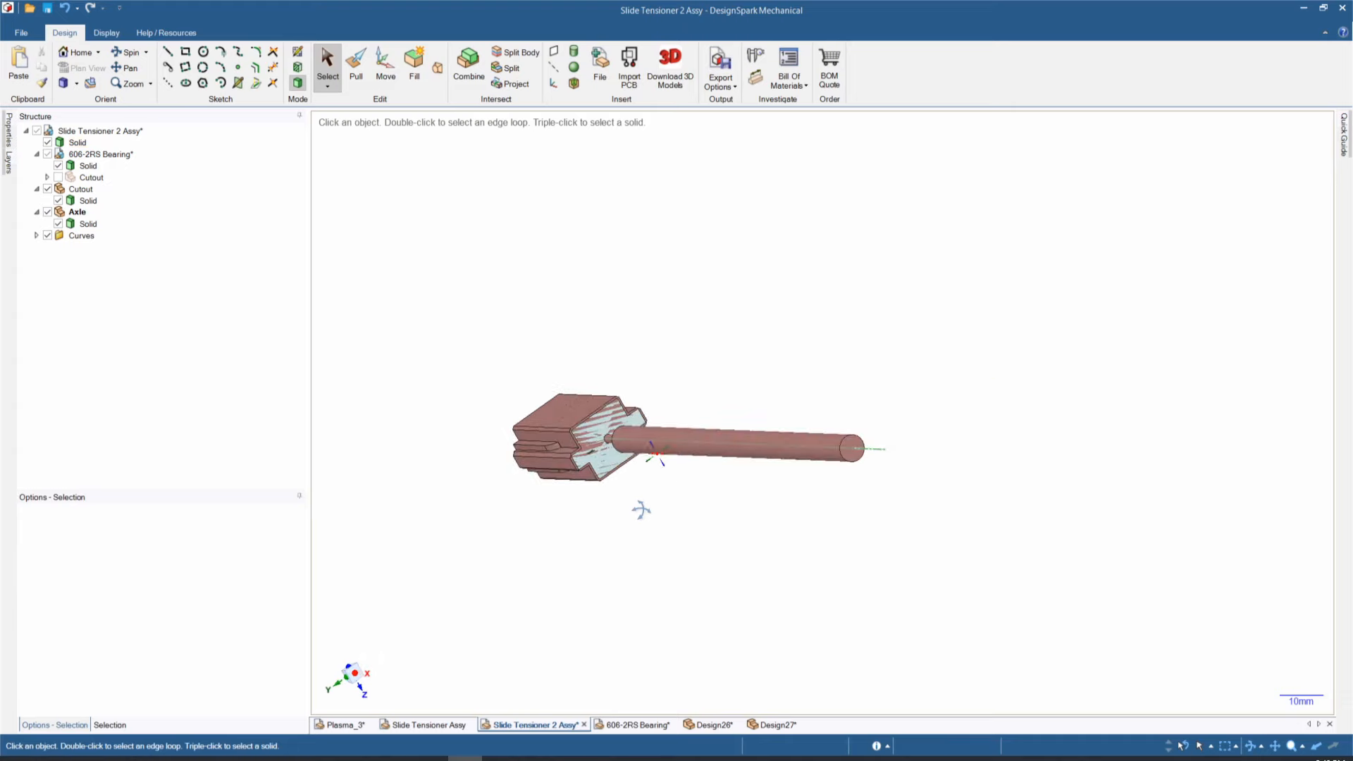
left_click(636, 454)
scroll(617, 446, "up", 5)
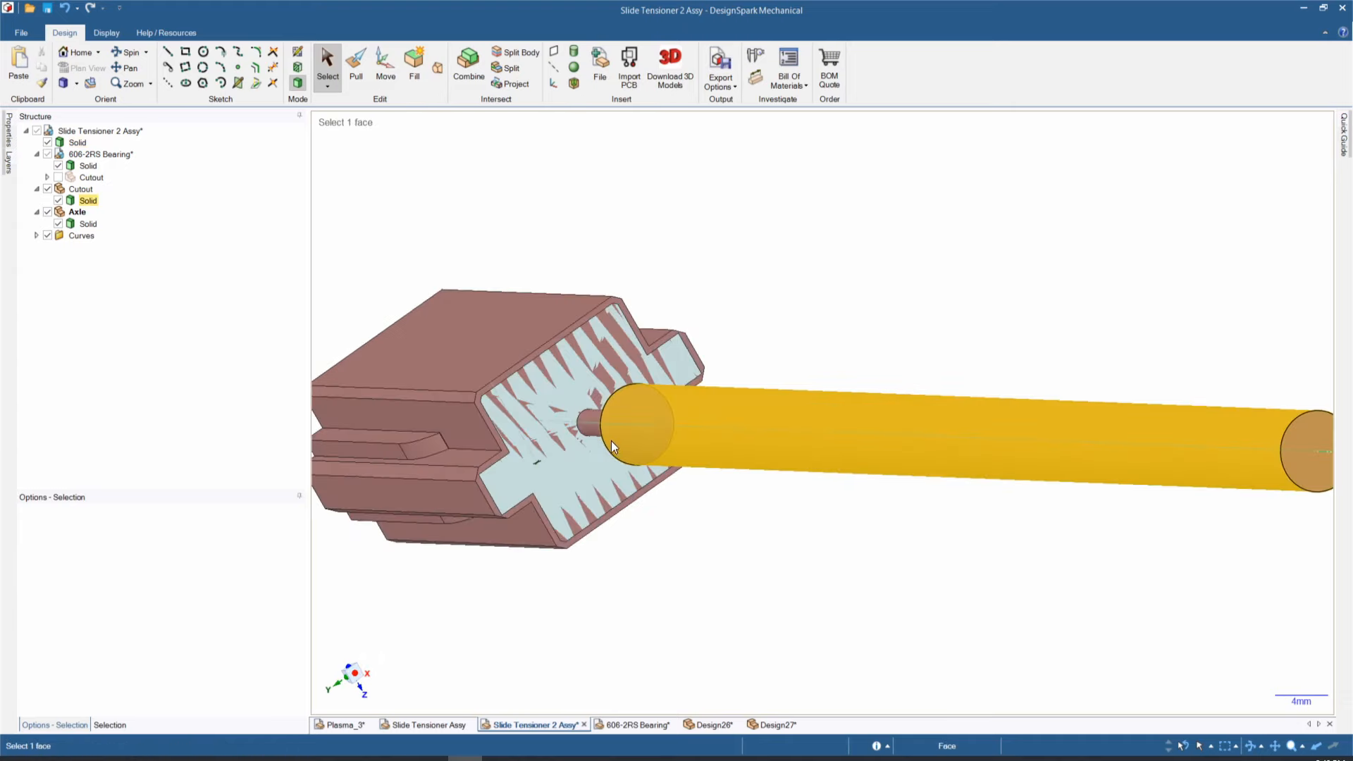
scroll(606, 437, "up", 3)
left_click(581, 422)
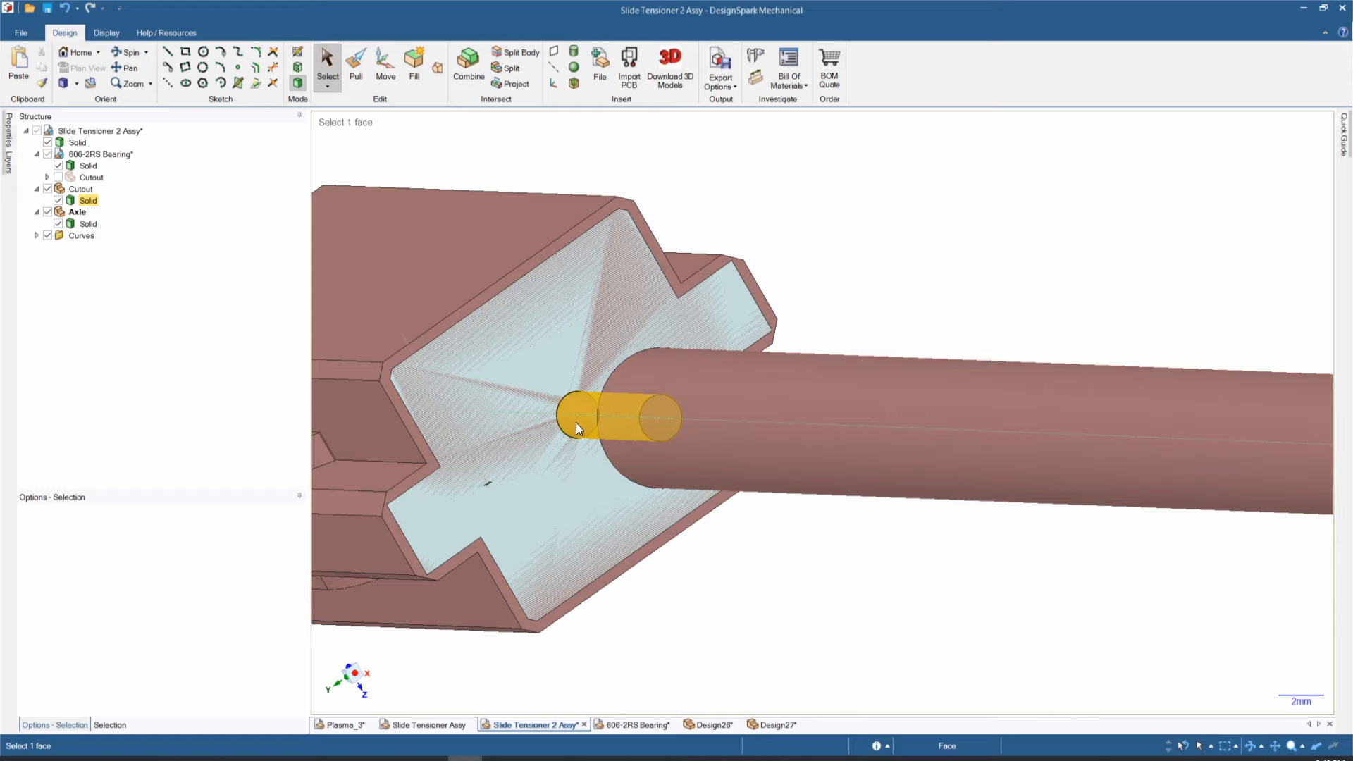
scroll(576, 423, "up", 4)
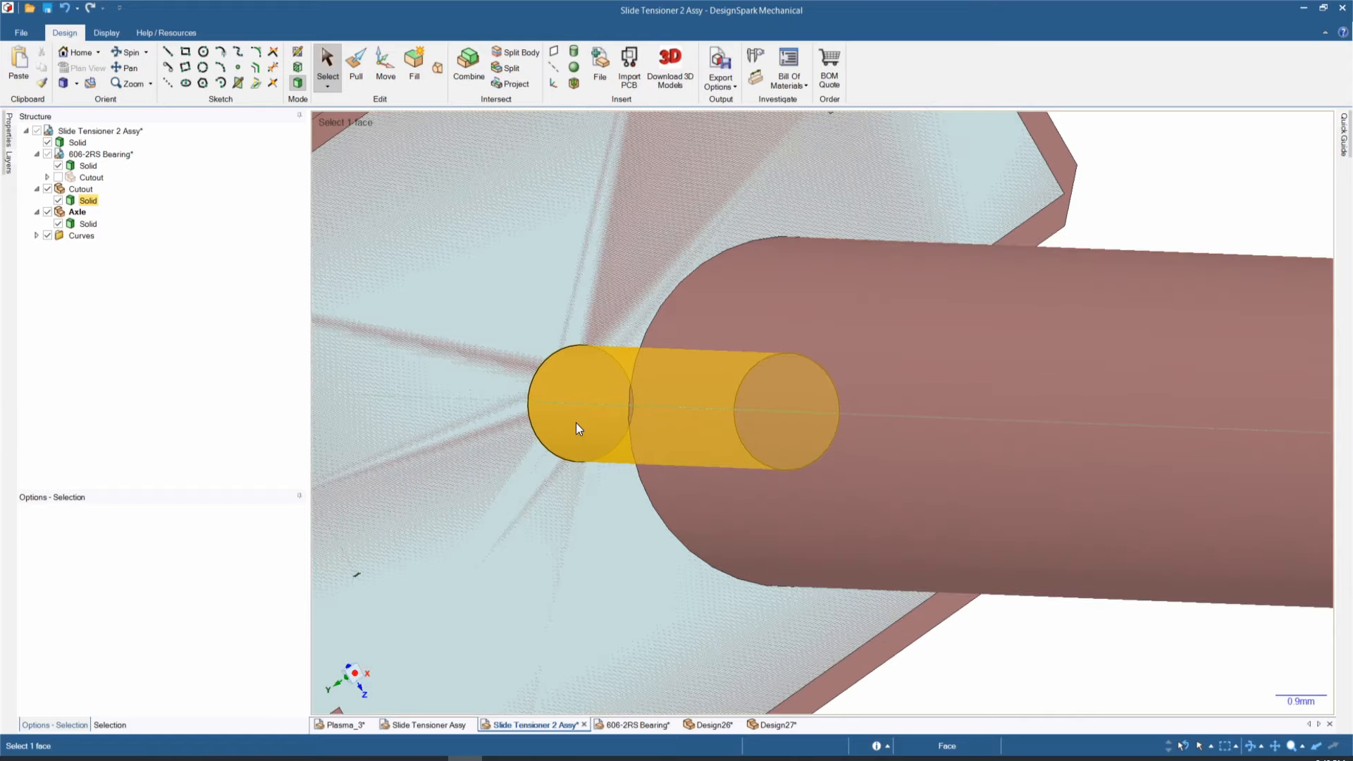
scroll(577, 422, "down", 5)
scroll(577, 423, "down", 6)
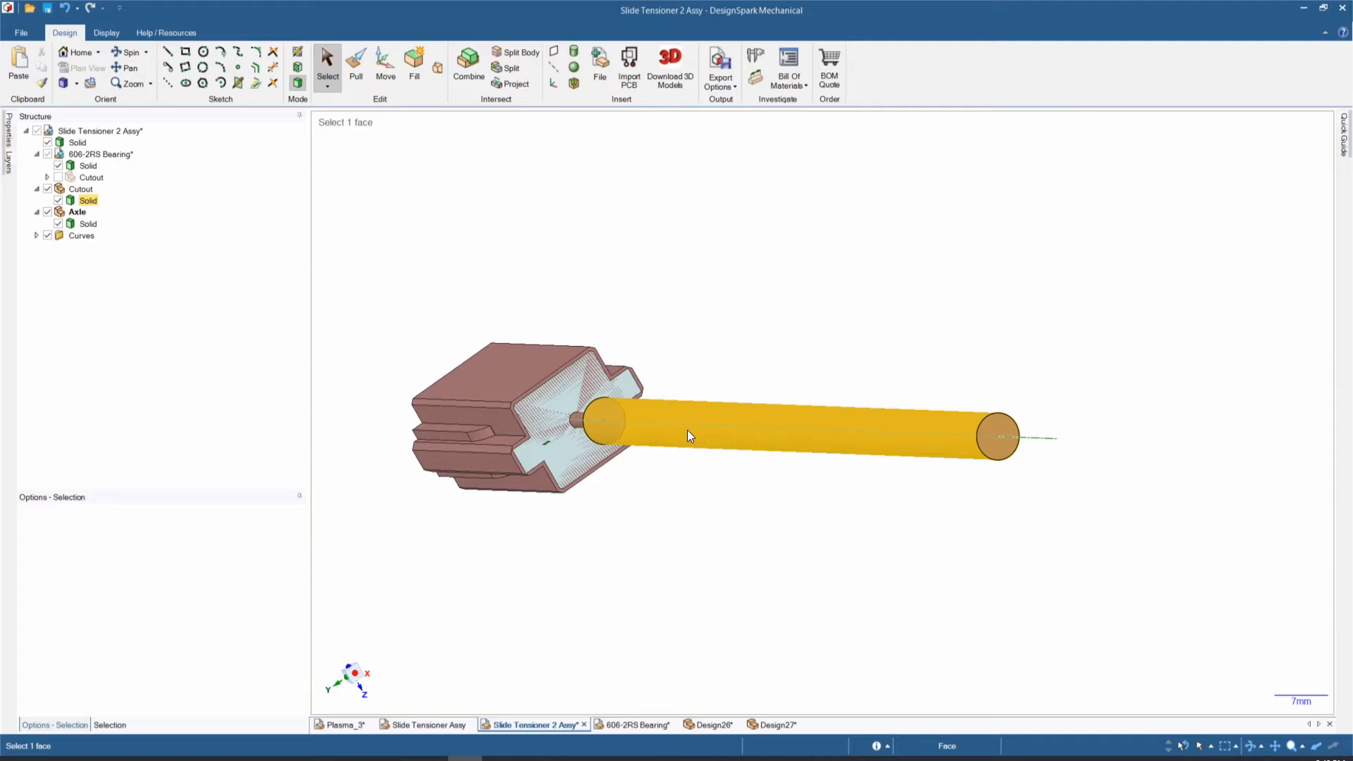
middle_click_drag(686, 431, 764, 514)
scroll(937, 502, "down", 5)
scroll(888, 503, "up", 6)
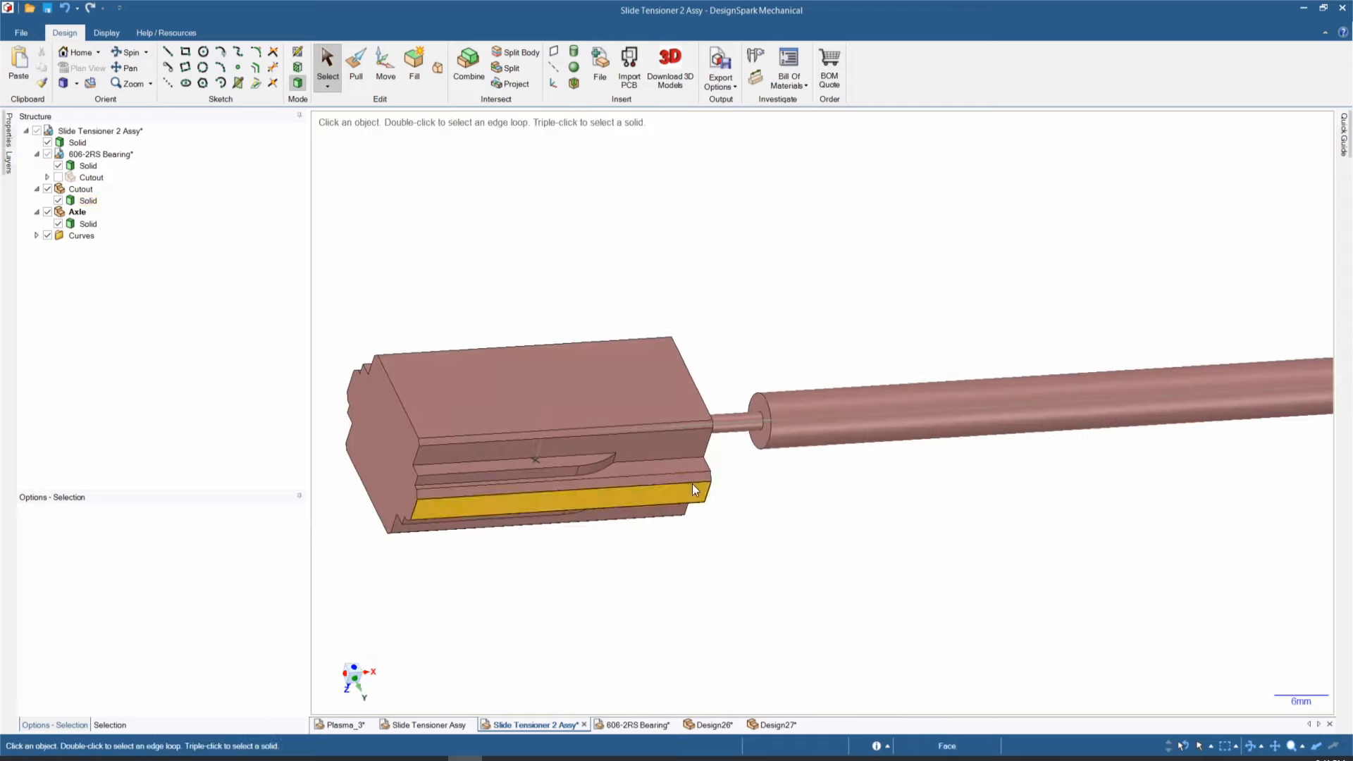
- Hide the Cutout to compare it with the tensioner parts, show it again, and inspect the whole cutter body from several sides
left_click(48, 189)
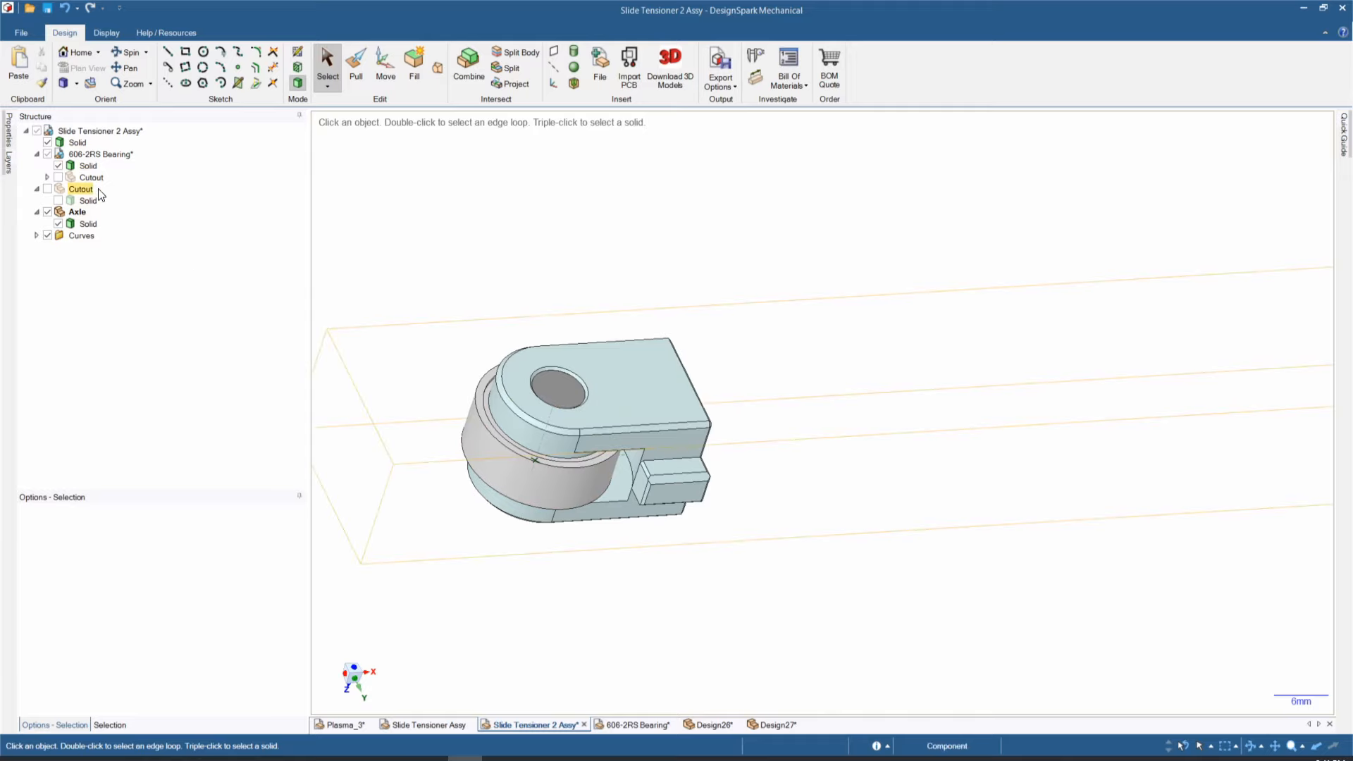
left_click(58, 200)
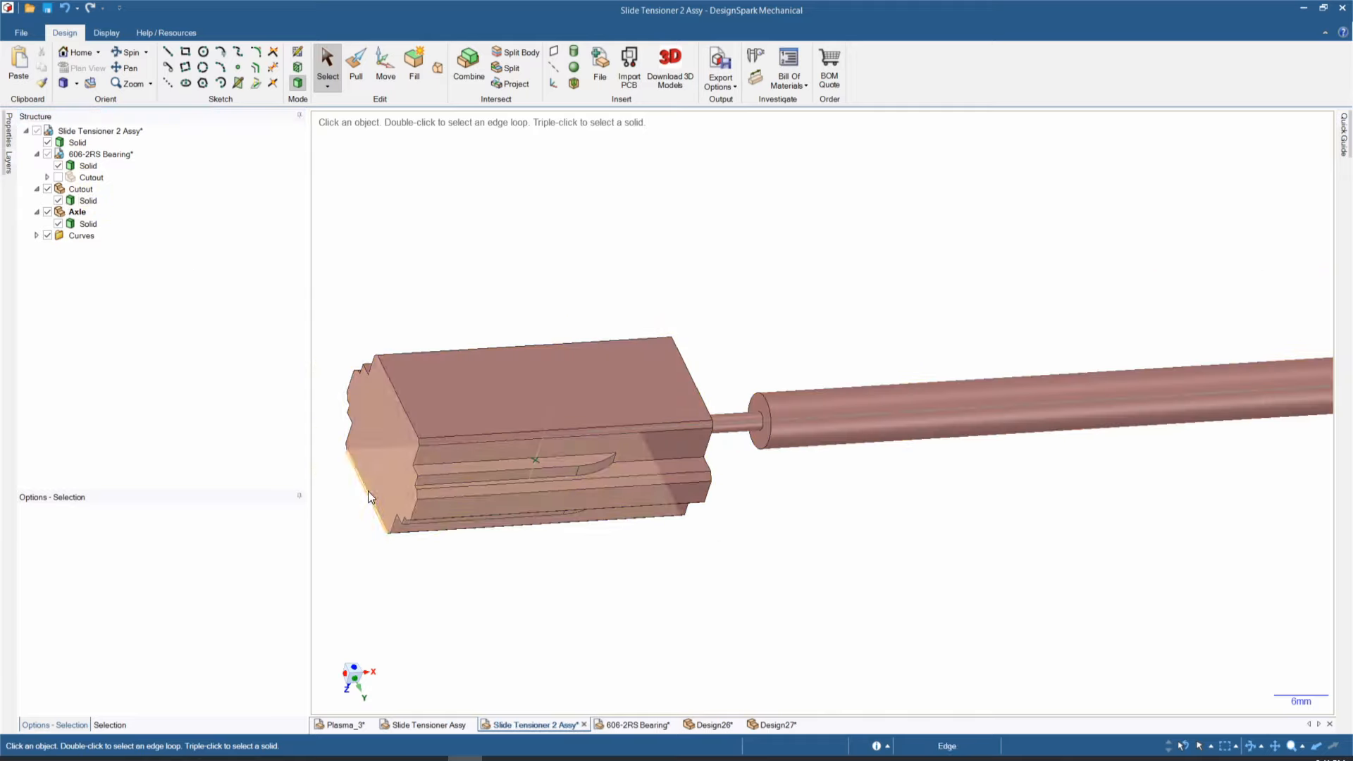
scroll(381, 511, "up", 2)
scroll(393, 534, "down", 3)
middle_click_drag(420, 562, 456, 589)
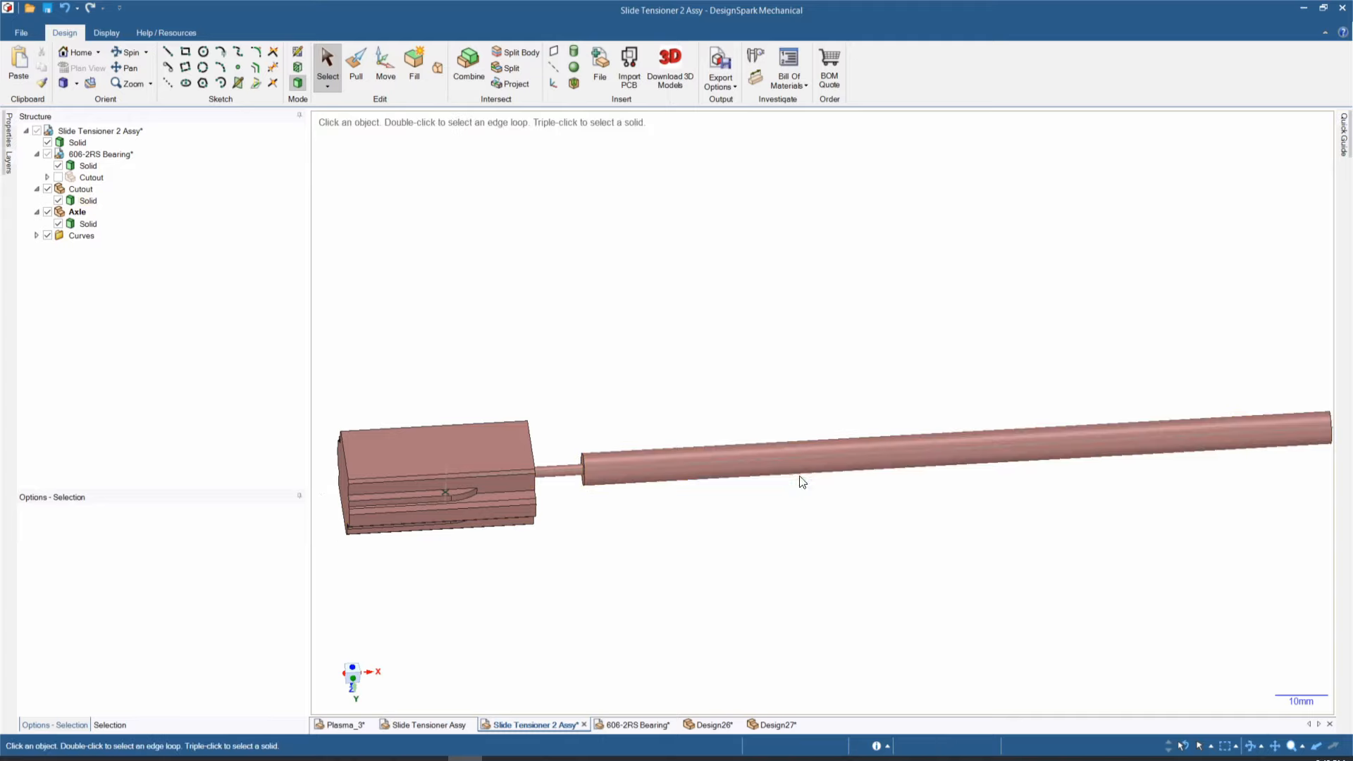
scroll(1138, 457, "down", 4)
scroll(1048, 519, "up", 4)
mouse_move(1033, 529)
middle_mouse_down()
mouse_move(938, 544)
mouse_move(1081, 525)
middle_mouse_up()
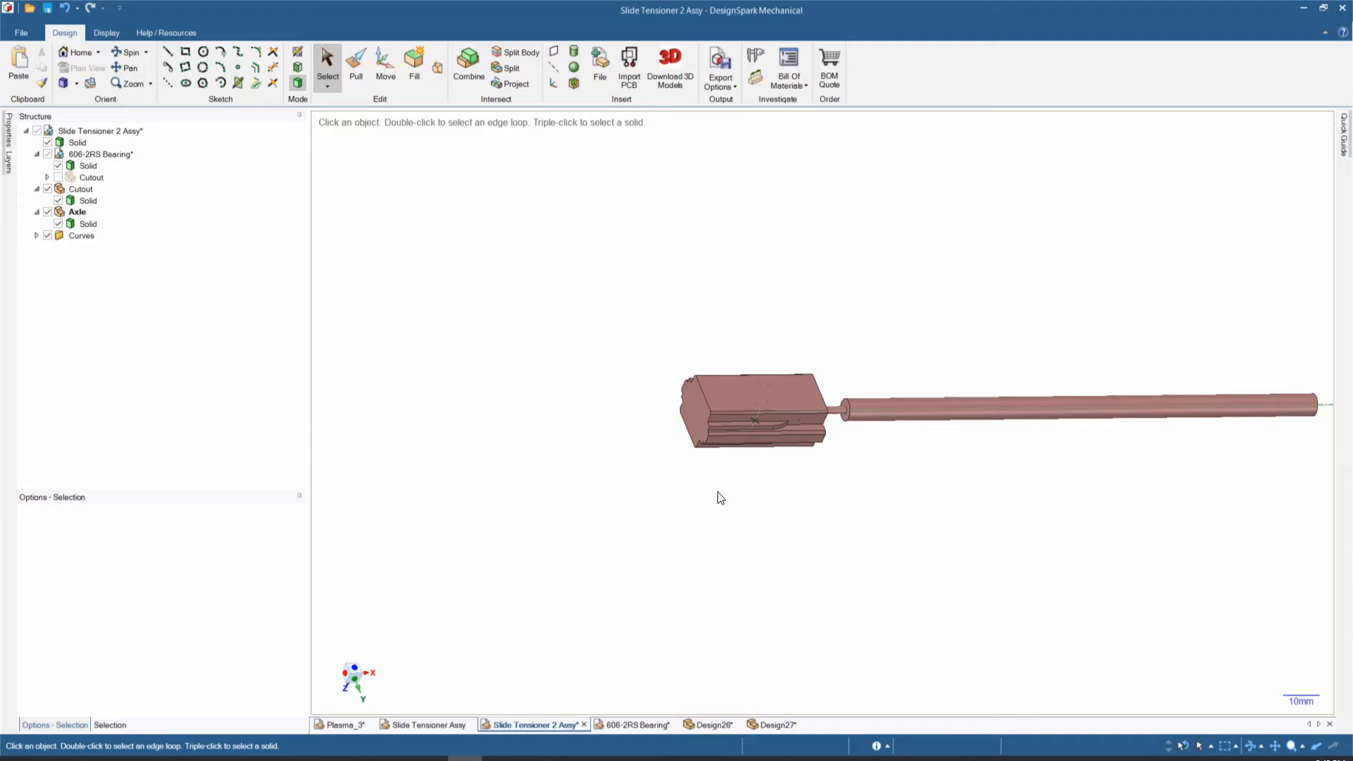
scroll(719, 496, "up", 3)
middle_click_drag(768, 456, 661, 501)
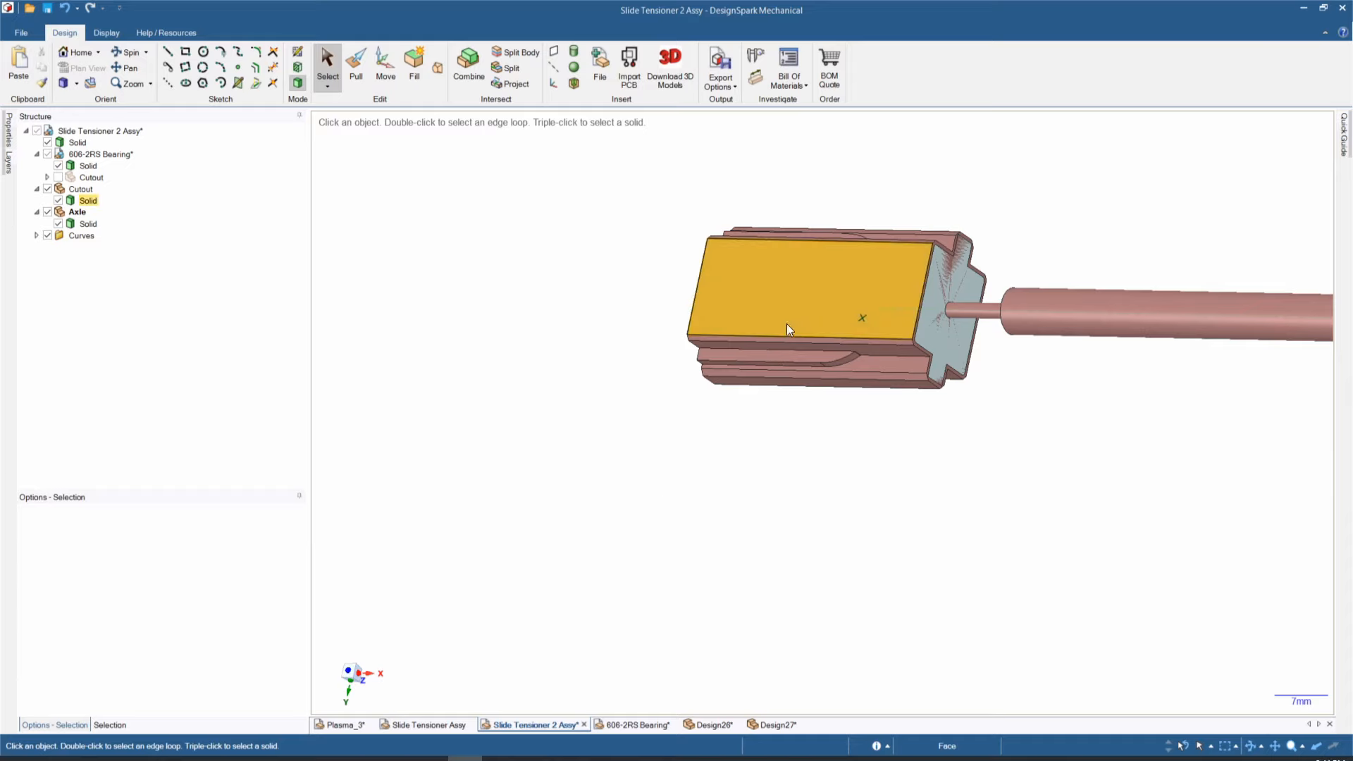
scroll(725, 480, "down", 2)
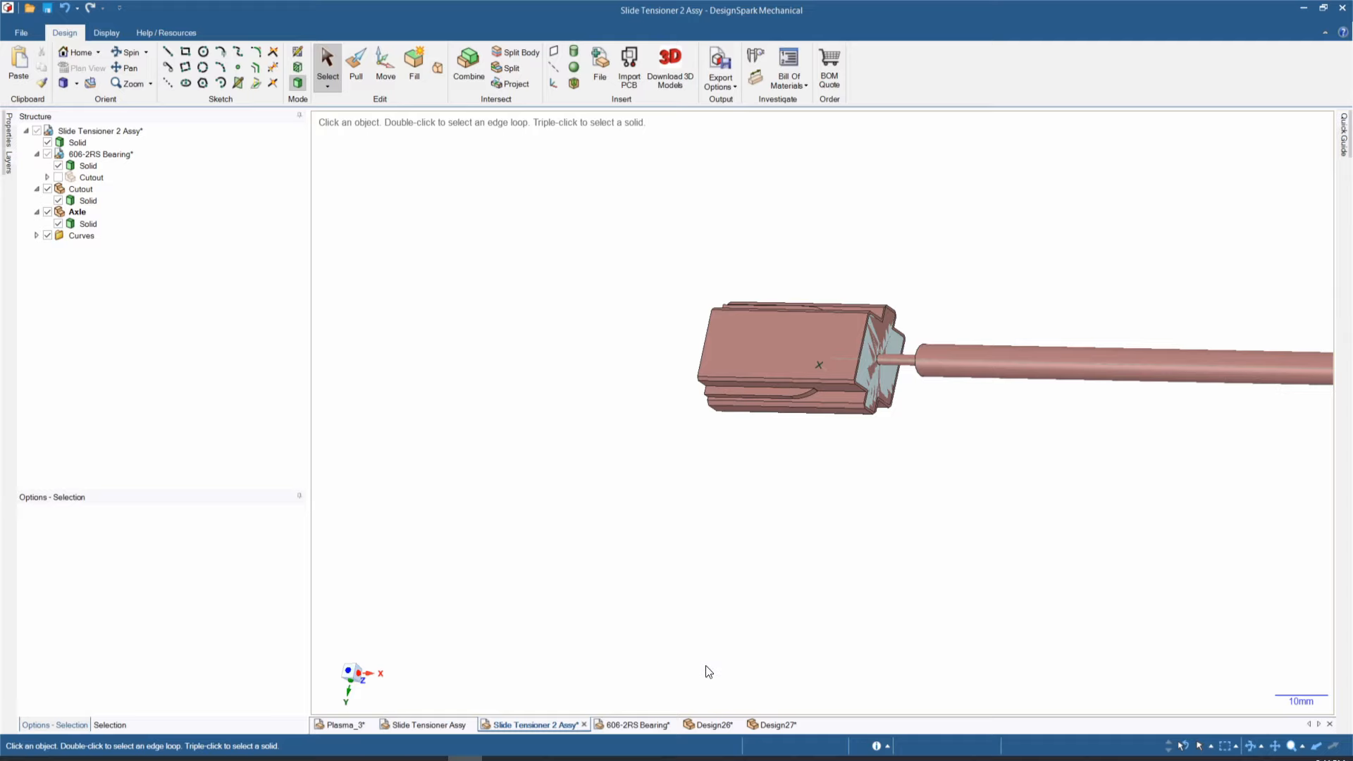
- Switch to Design26, show the hidden second block and the Slide Tensioner 2 Assy, and view the cutter passing through the block
left_click(703, 725)
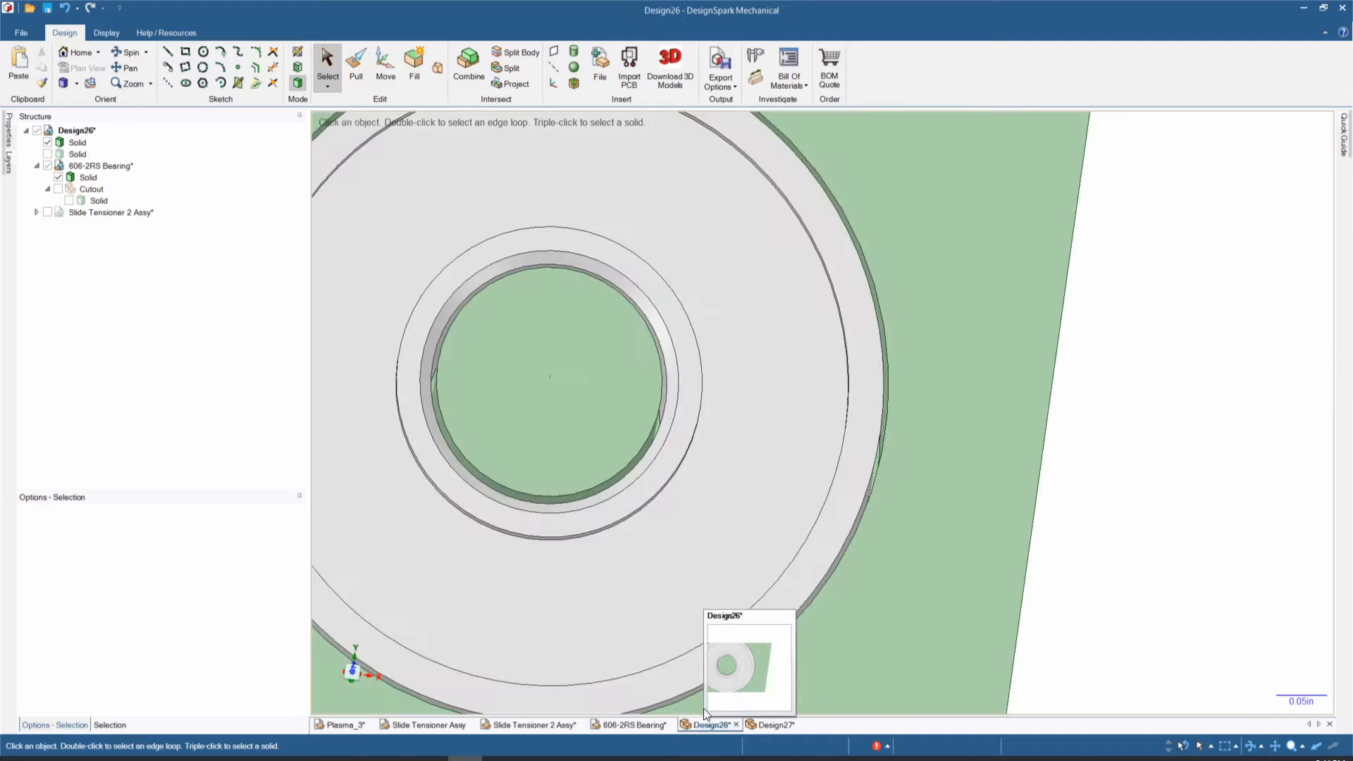
scroll(737, 472, "down", 3)
scroll(737, 473, "down", 2)
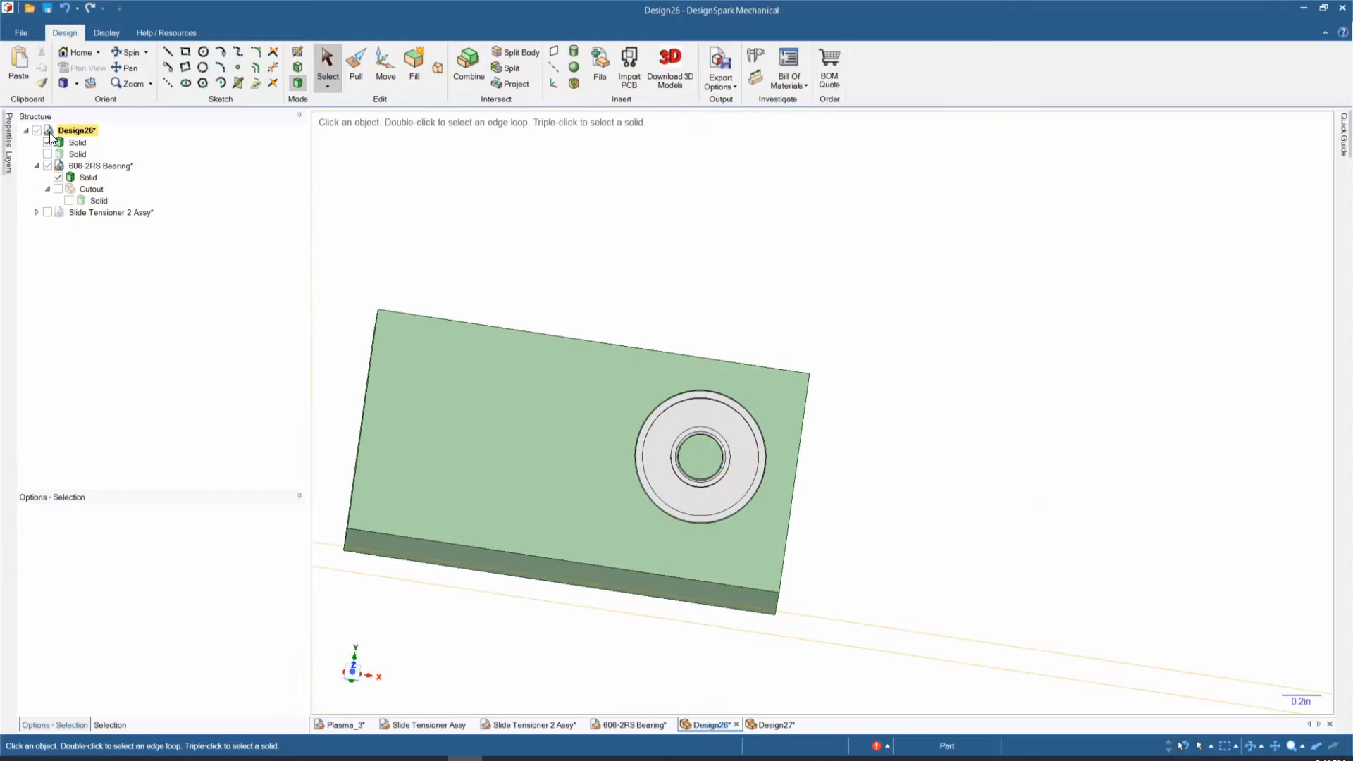
left_click(48, 155)
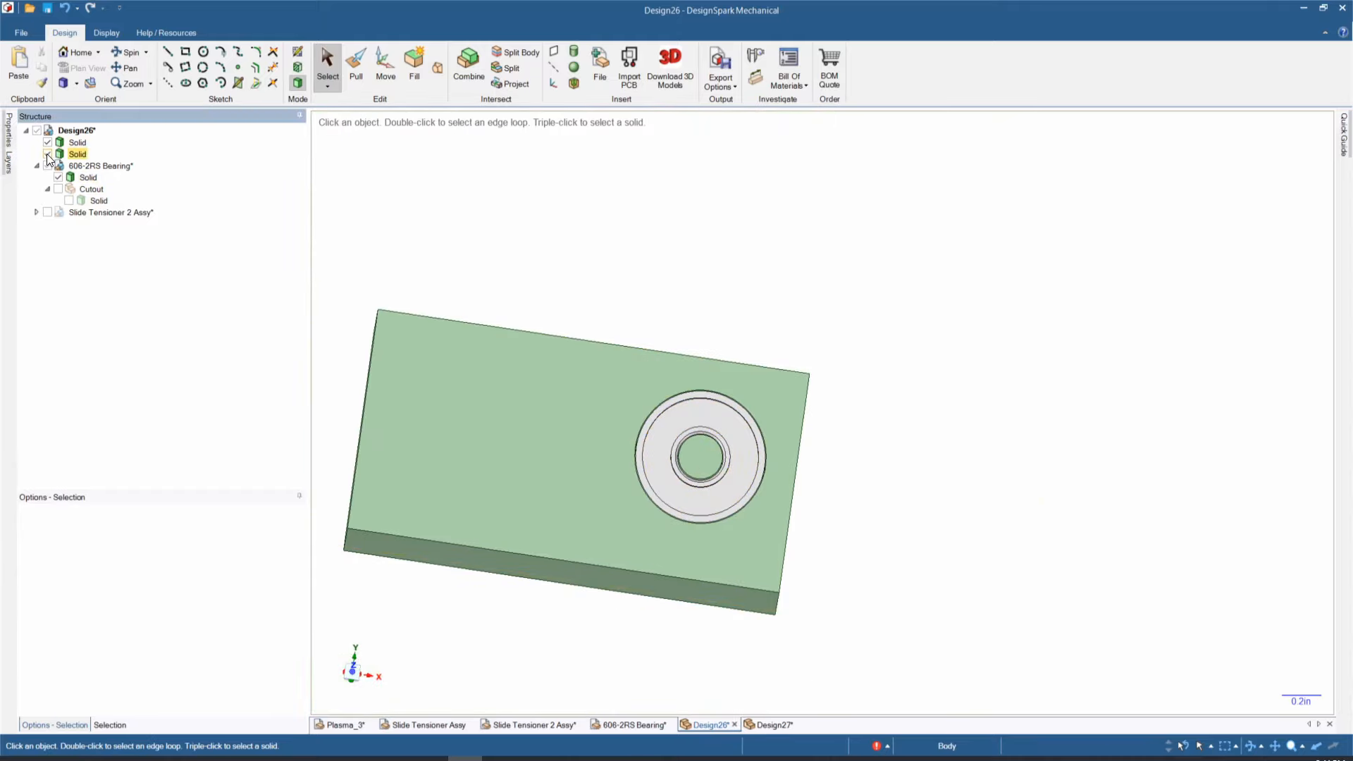
left_click(47, 212)
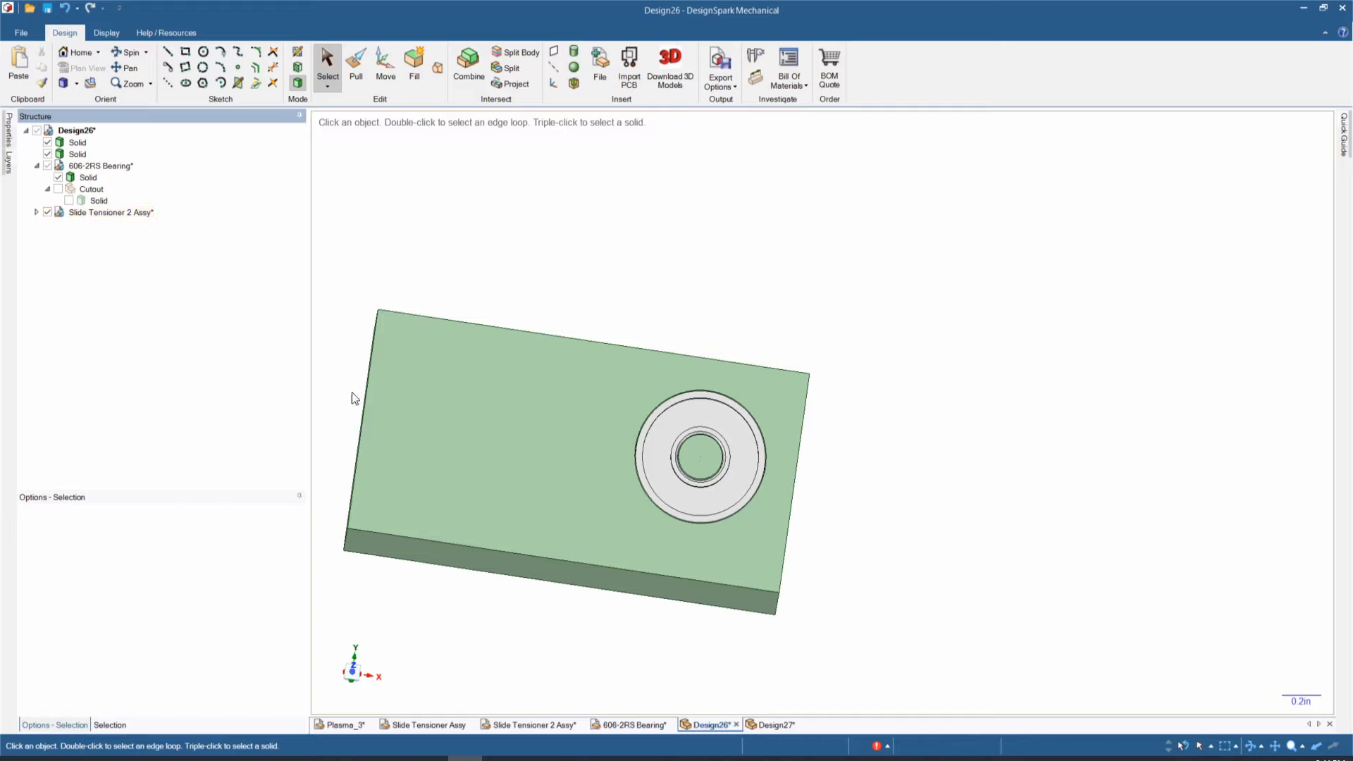
scroll(412, 400, "down", 5)
scroll(462, 357, "up", 4)
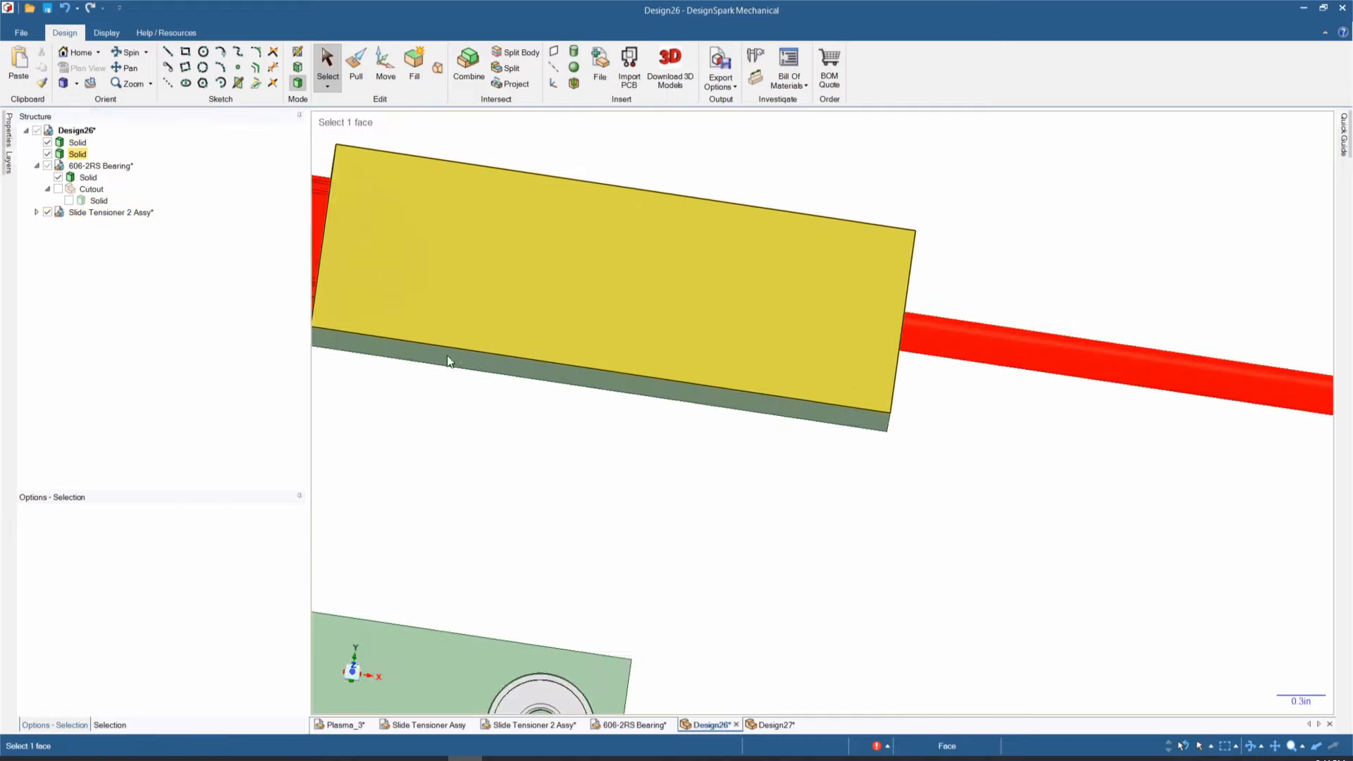
middle_click_drag(446, 360, 734, 529)
scroll(554, 476, "up", 3)
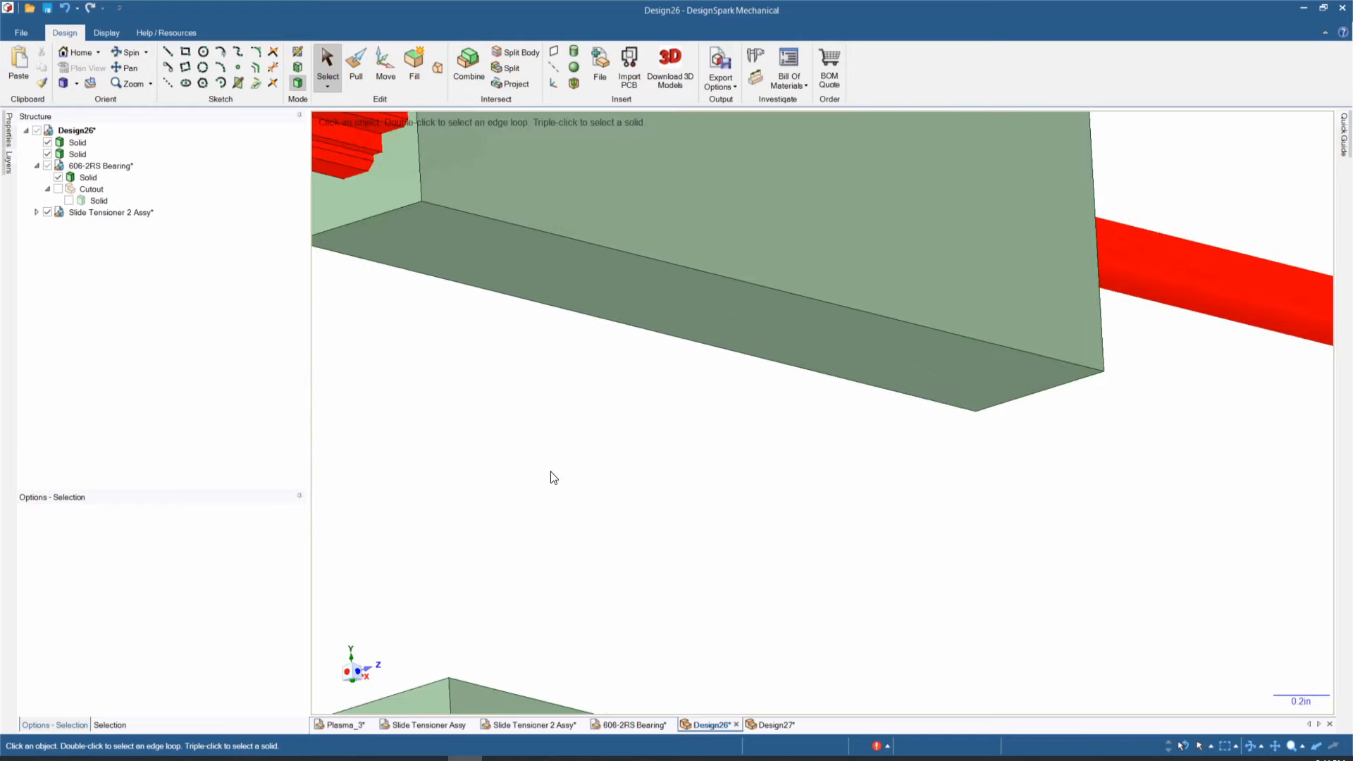
scroll(552, 477, "down", 3)
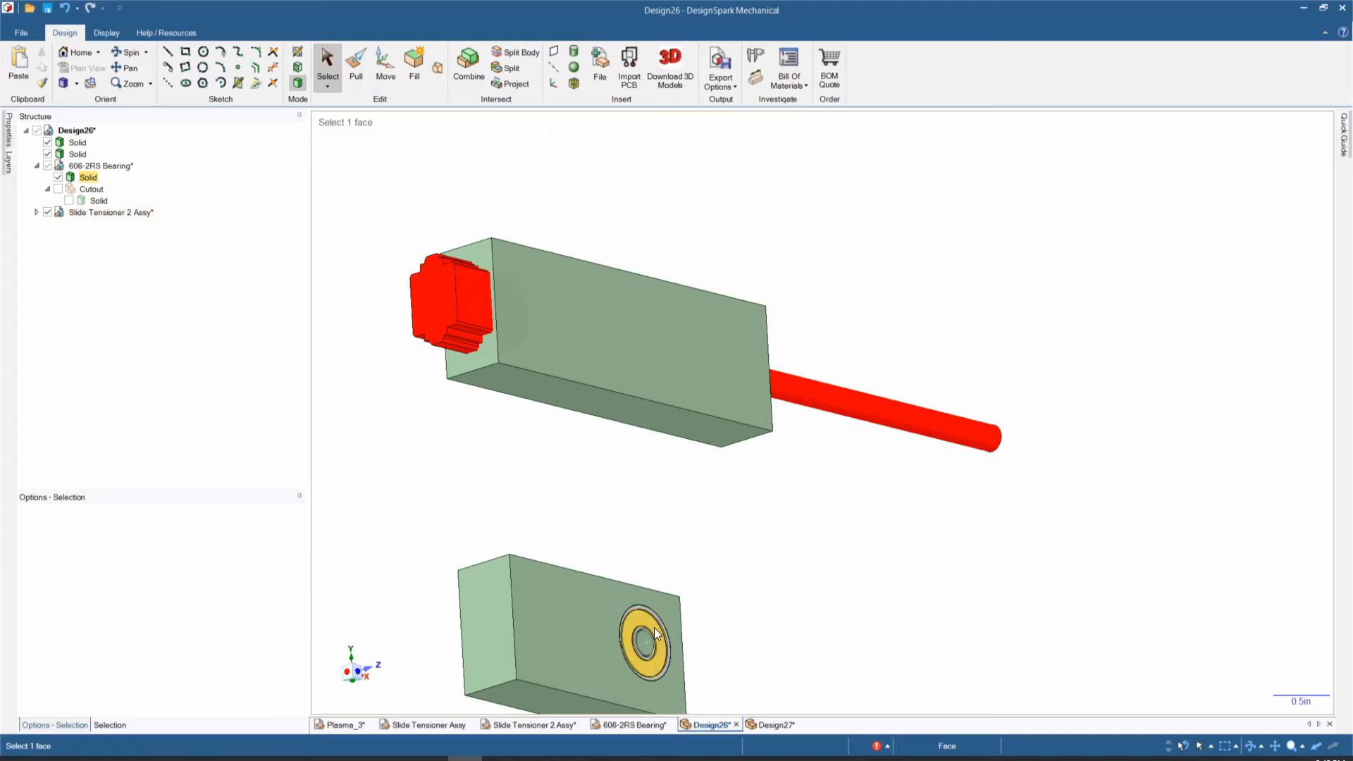
key("Escape")
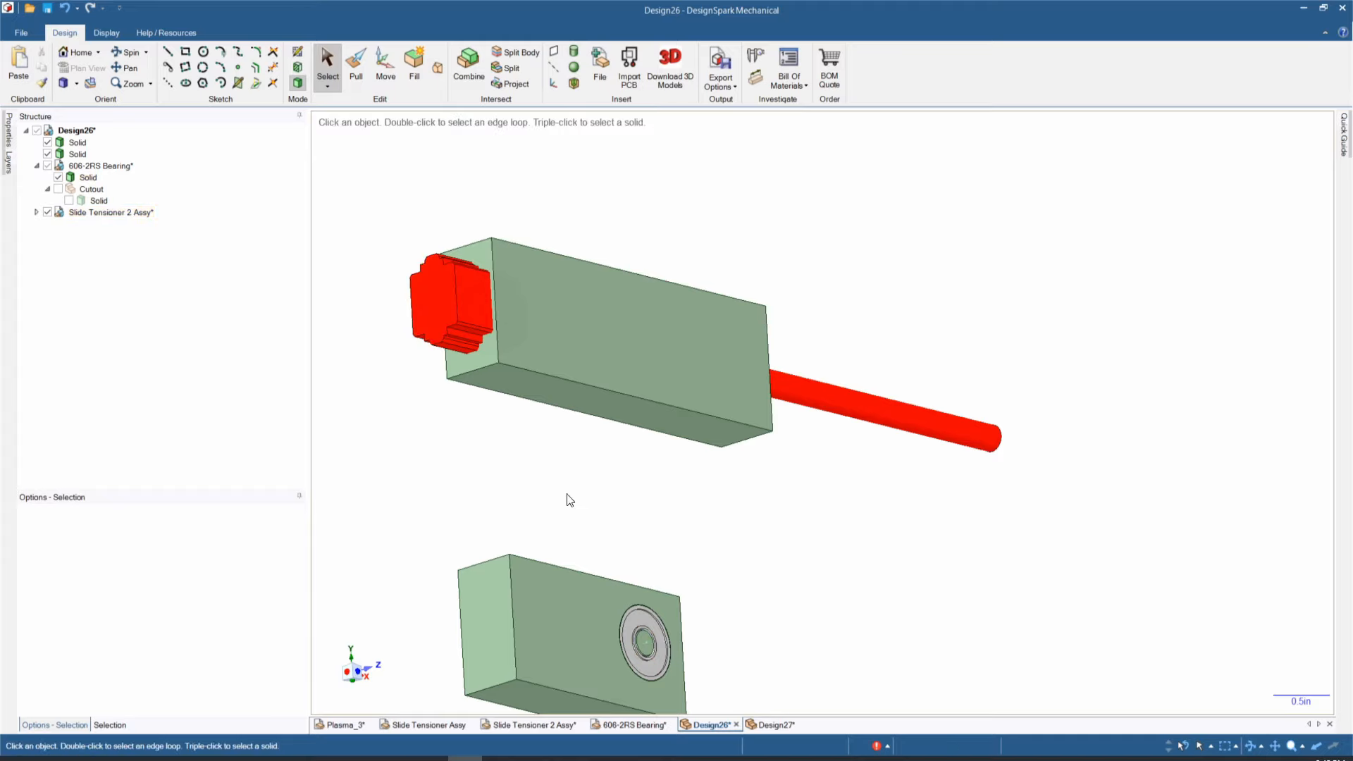
- Use Combine to cut the second block with the Slide Tensioner 2 Assy cutter body, keeping the cutter
left_click(462, 62)
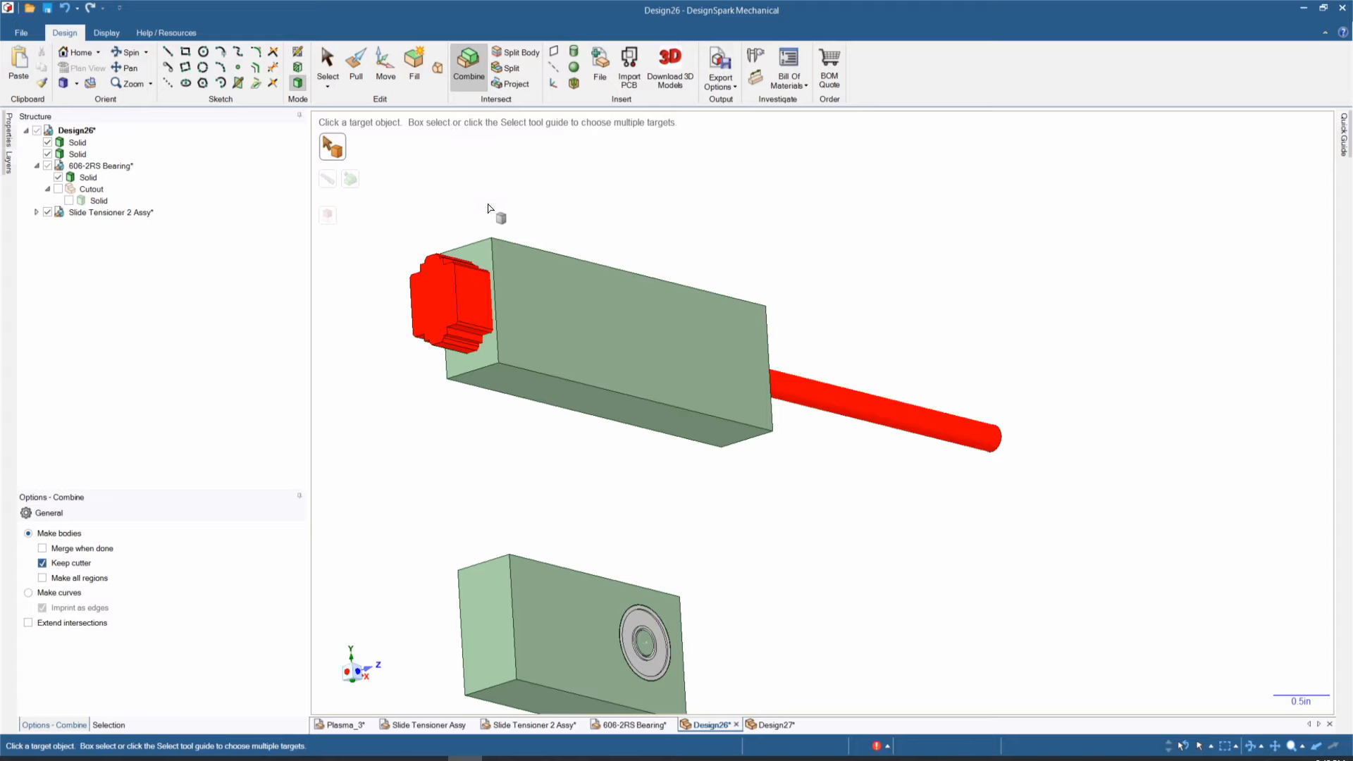
left_click(525, 309)
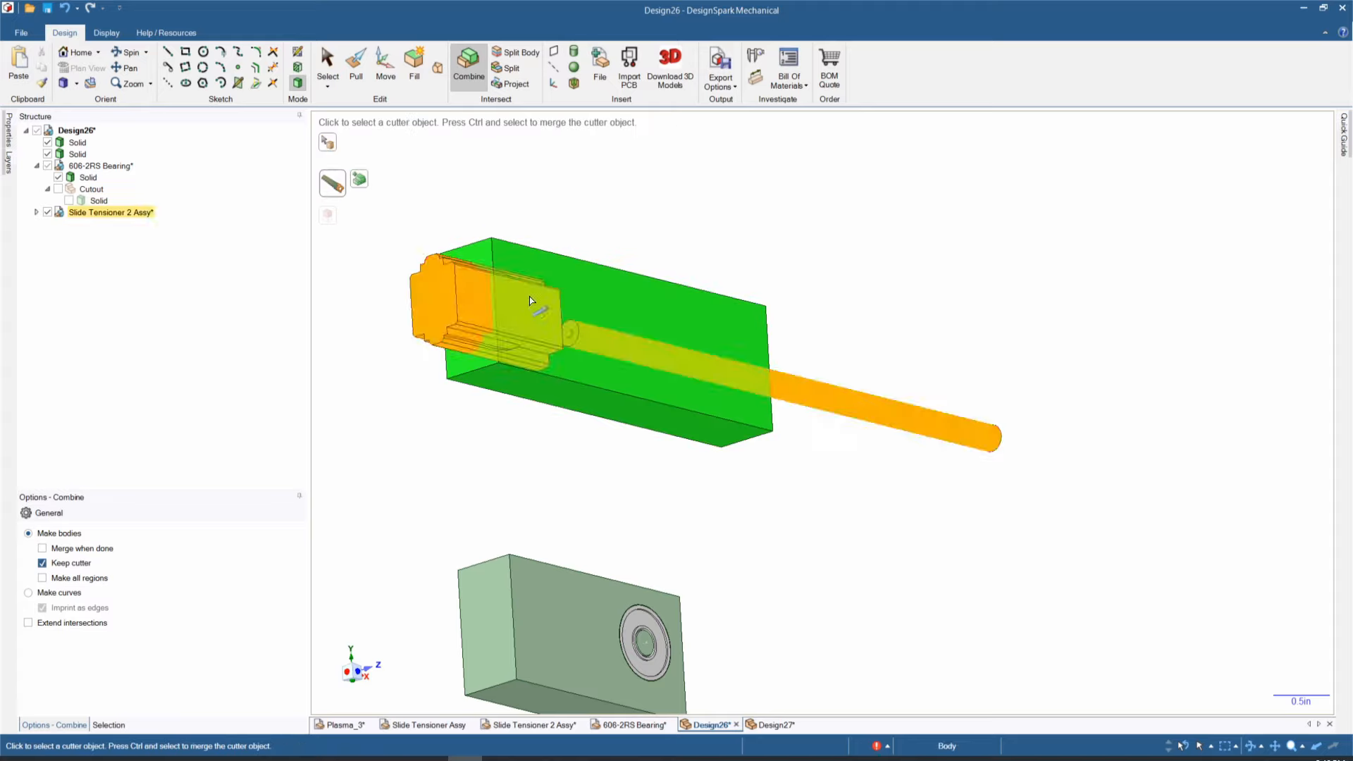
left_click(803, 394)
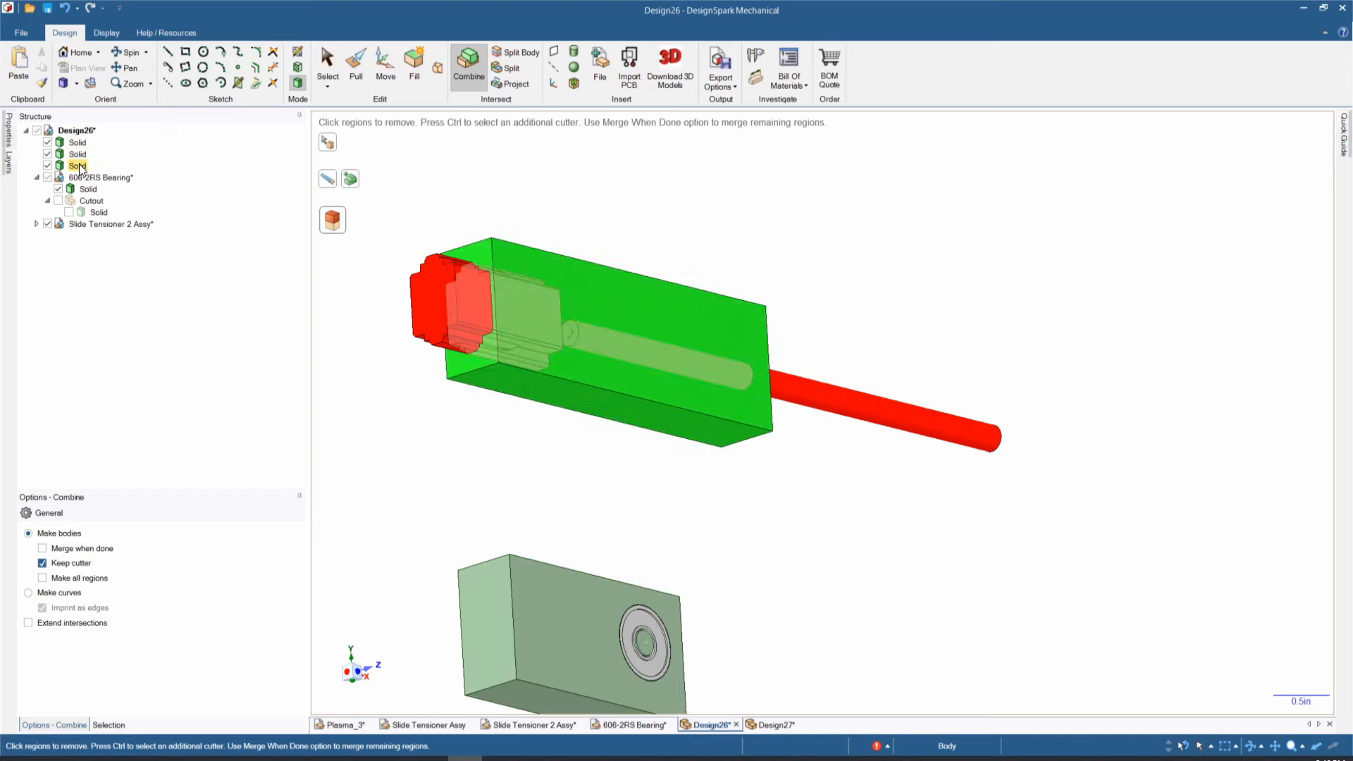
- Hide the Slide Tensioner 2 Assy, remove the leftover cut region solid from the second block, and exit Combine
left_click(47, 224)
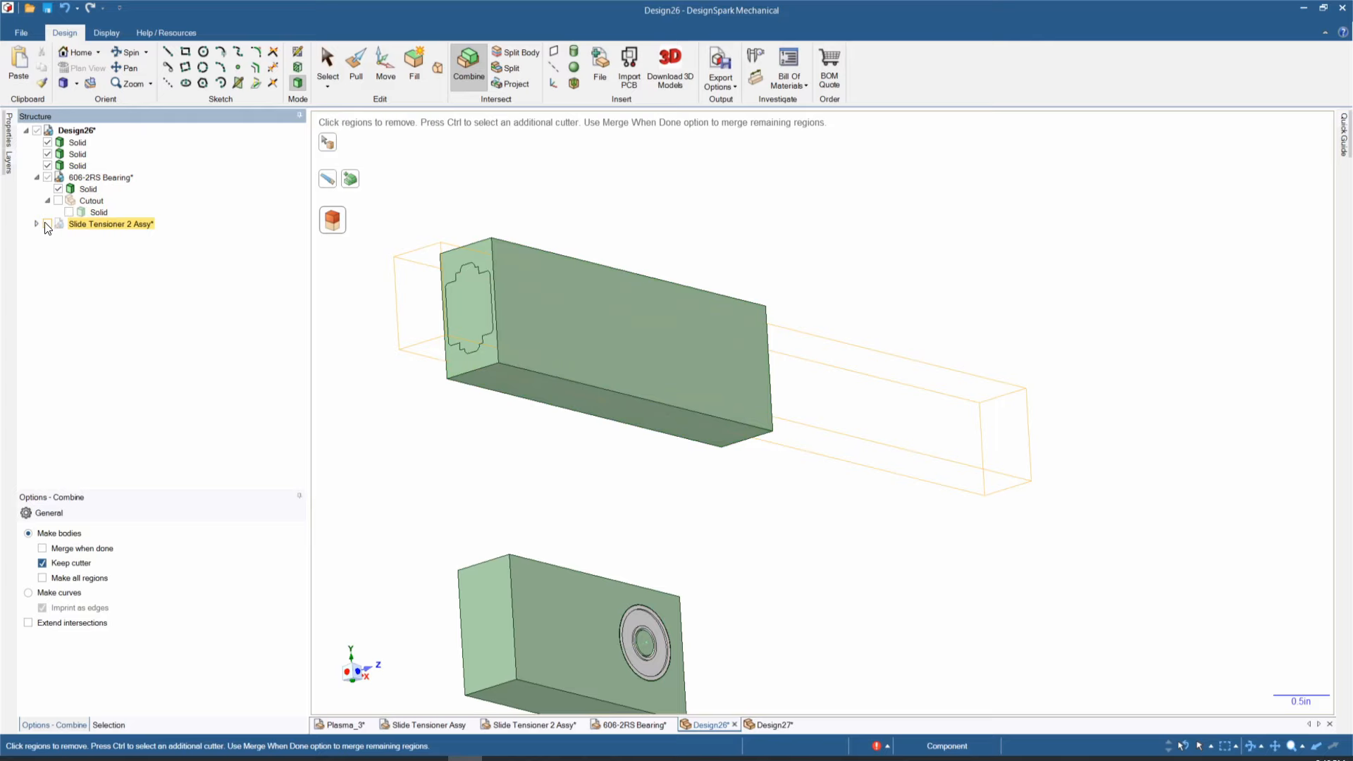
left_click(77, 167)
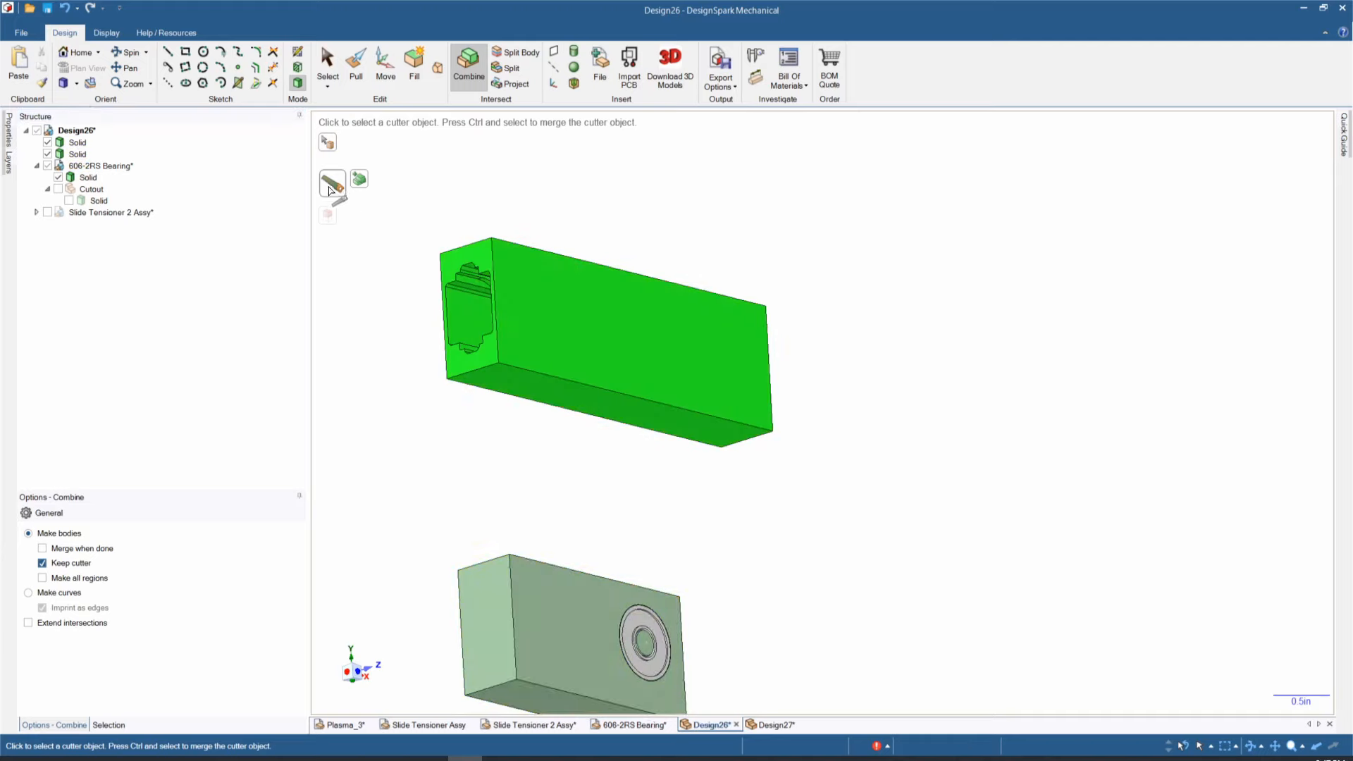
left_click(327, 73)
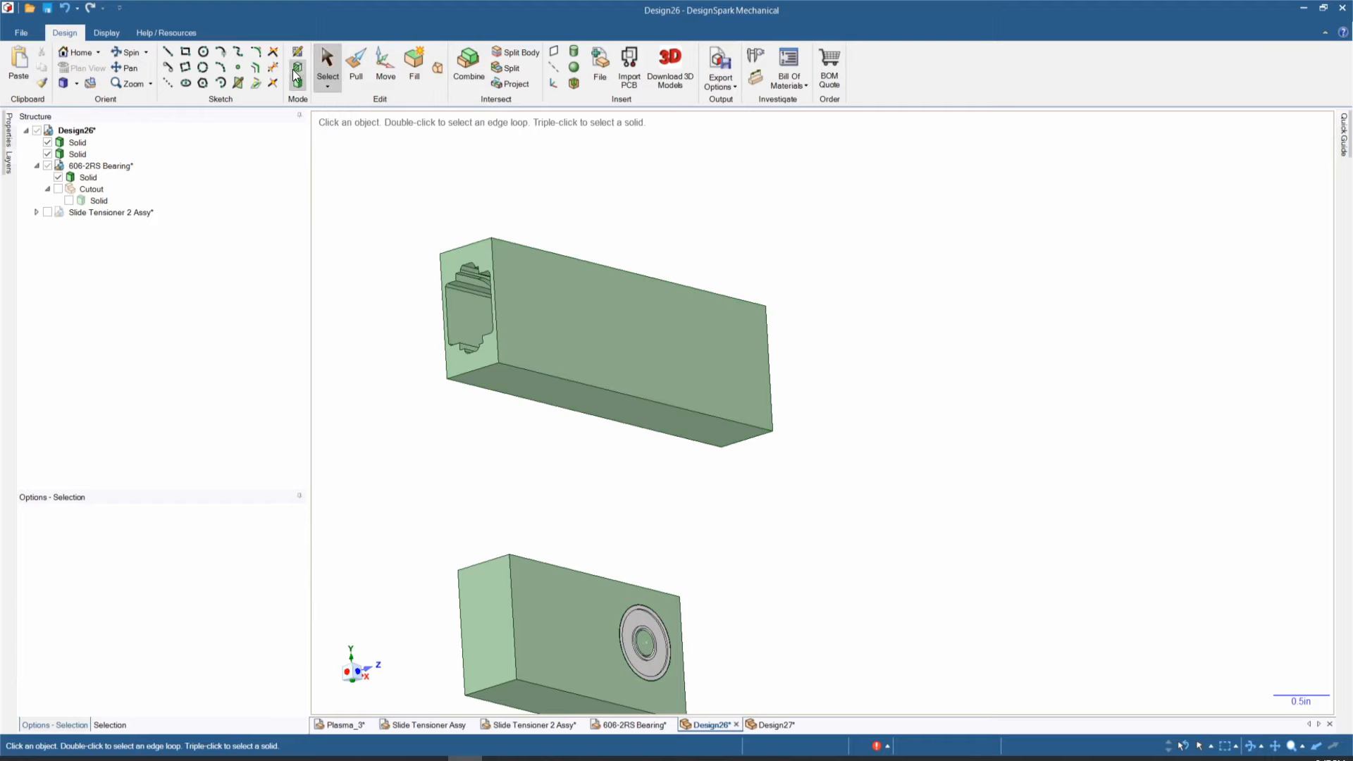
- Section the second block lengthwise and shift the section plane through the tensioner pocket to examine its interior
left_click(293, 69)
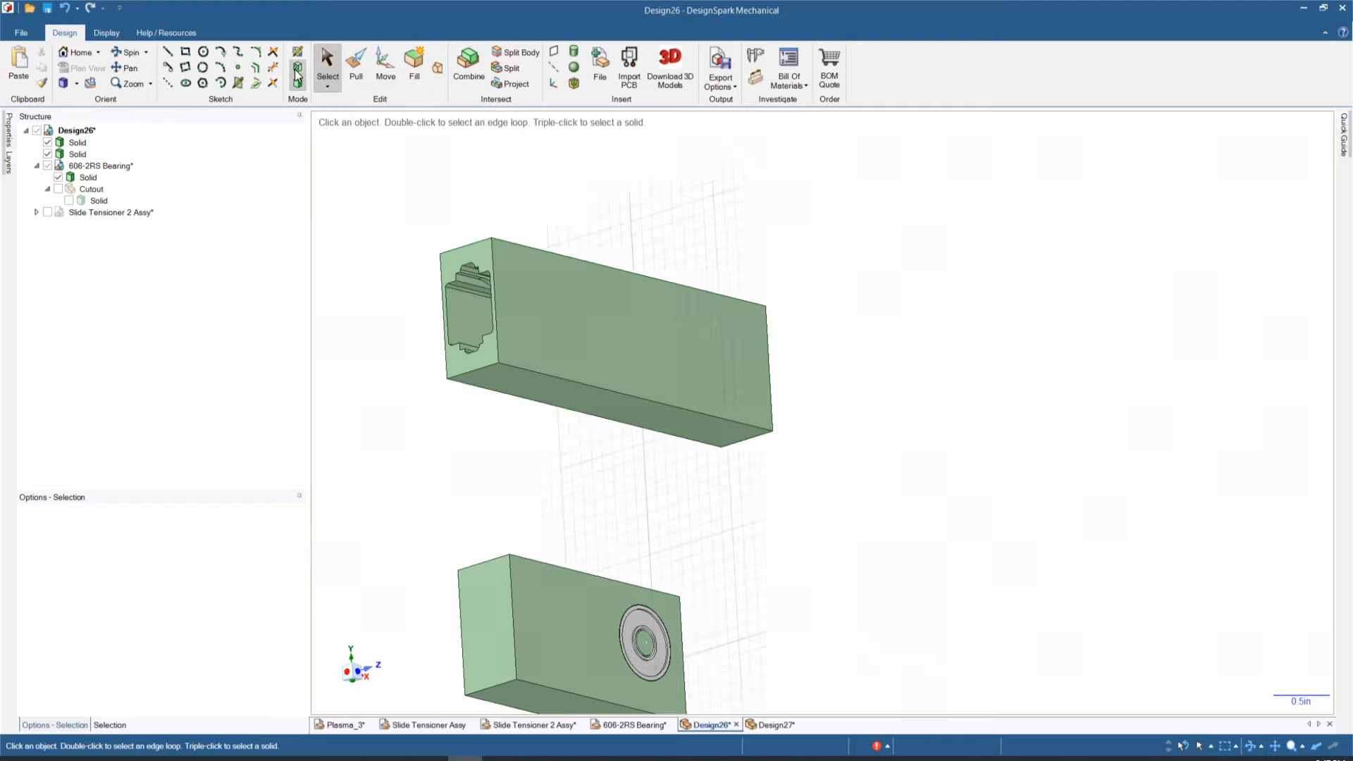
left_click(467, 279)
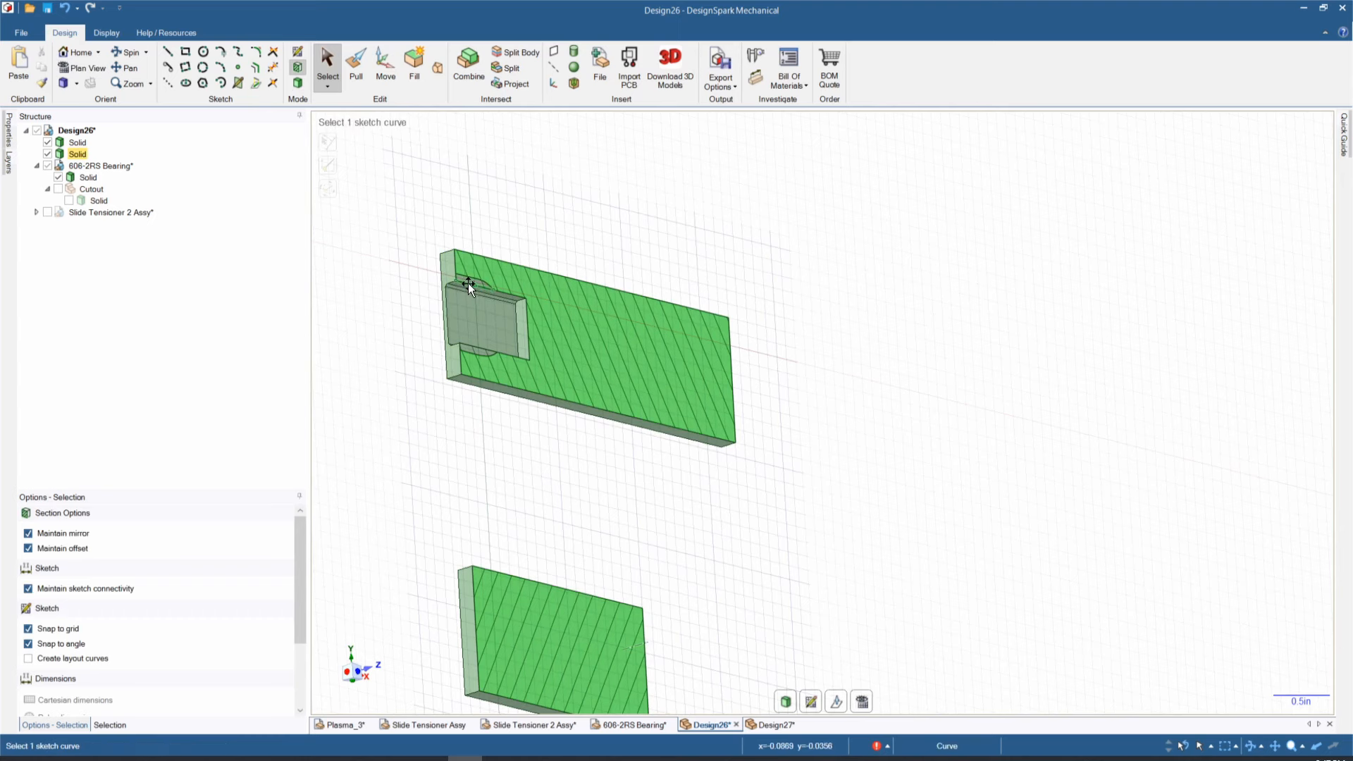
left_click(837, 703)
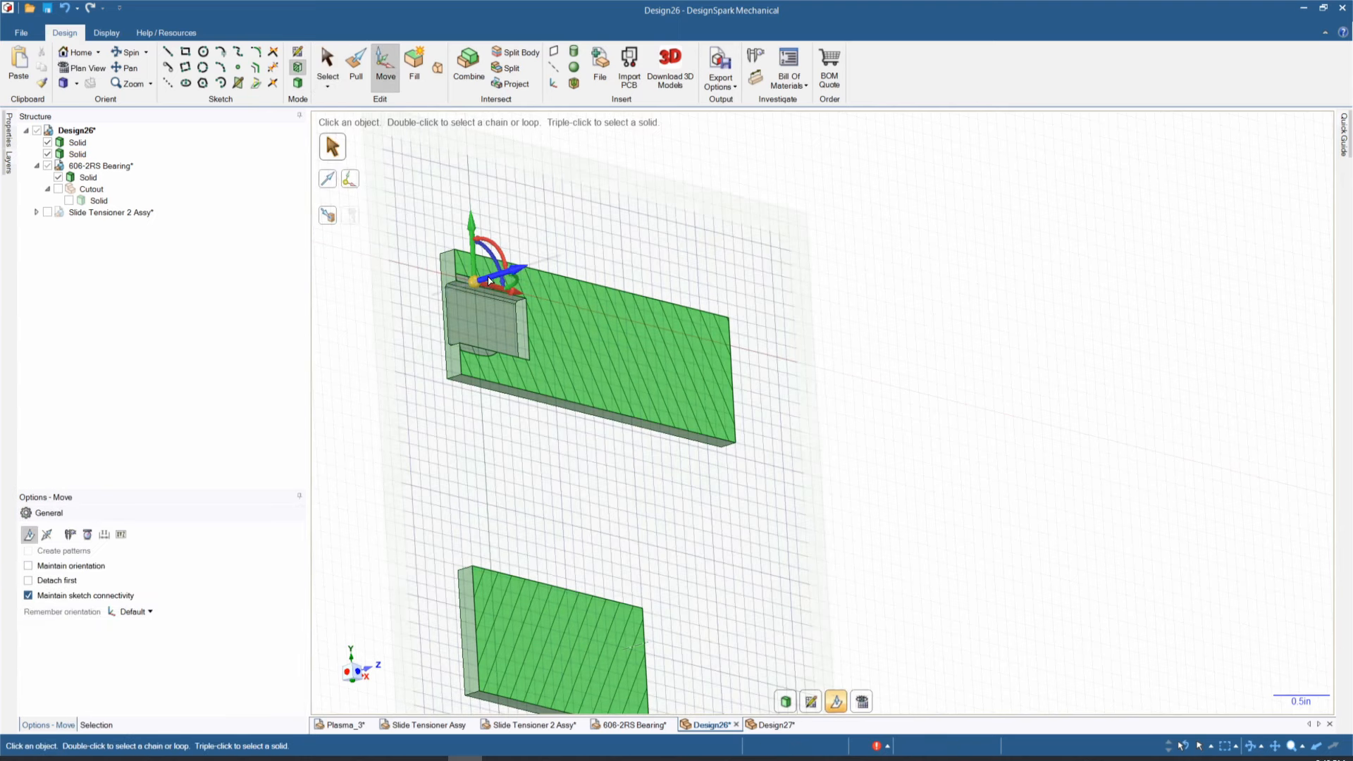
mouse_move(488, 281)
left_mouse_down()
mouse_move(522, 270)
mouse_move(492, 295)
mouse_move(503, 286)
left_mouse_up()
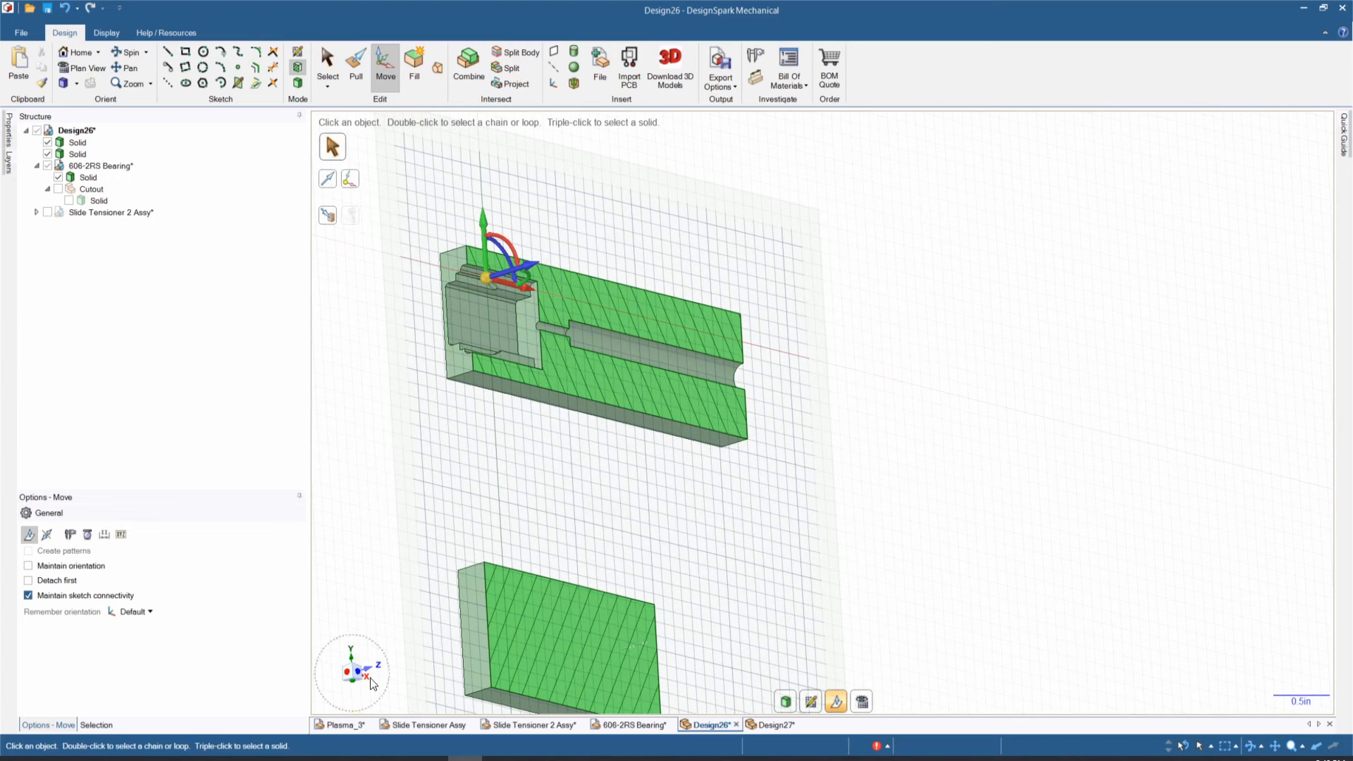
- Switch to the Plasma_3 design, section the housing through the slide tensioner, and examine the clearance between the slider and its pocket
left_click(348, 729)
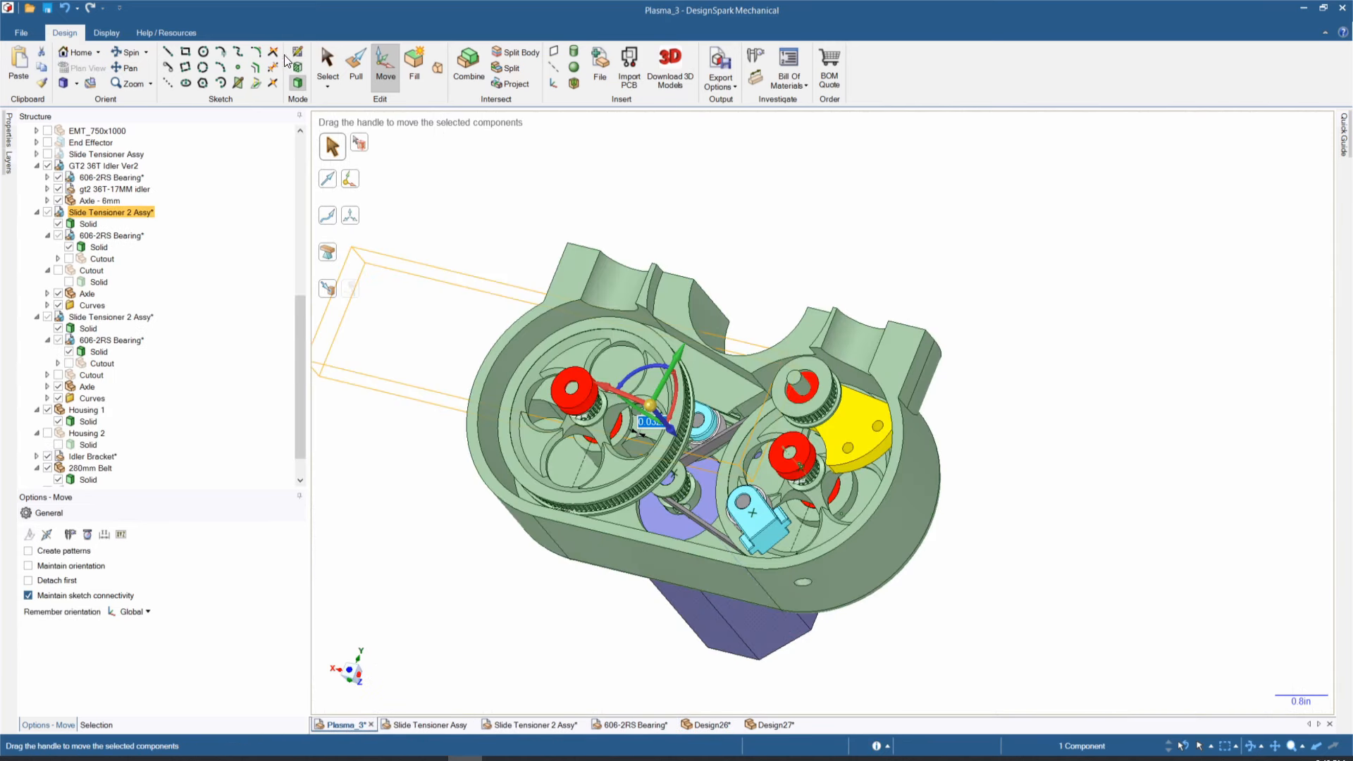
left_click(297, 72)
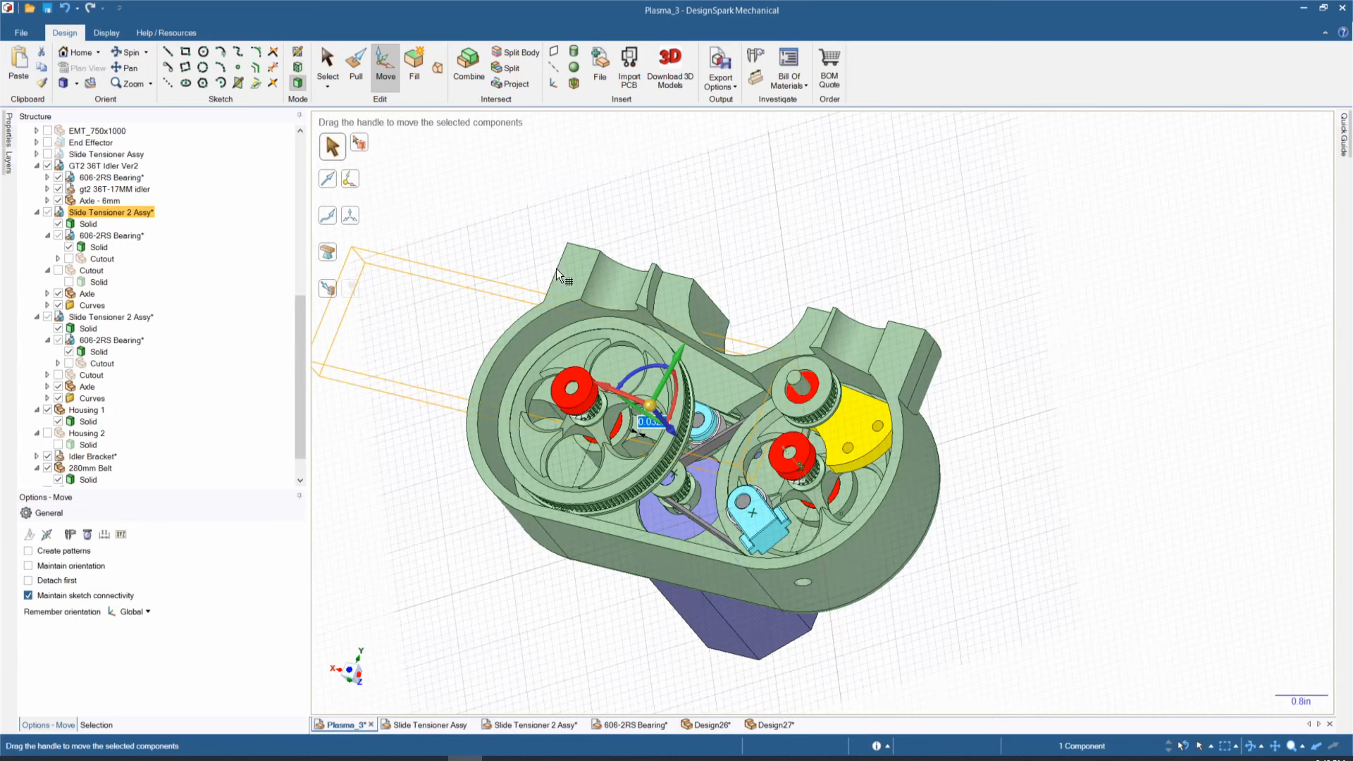
scroll(751, 417, "up", 5)
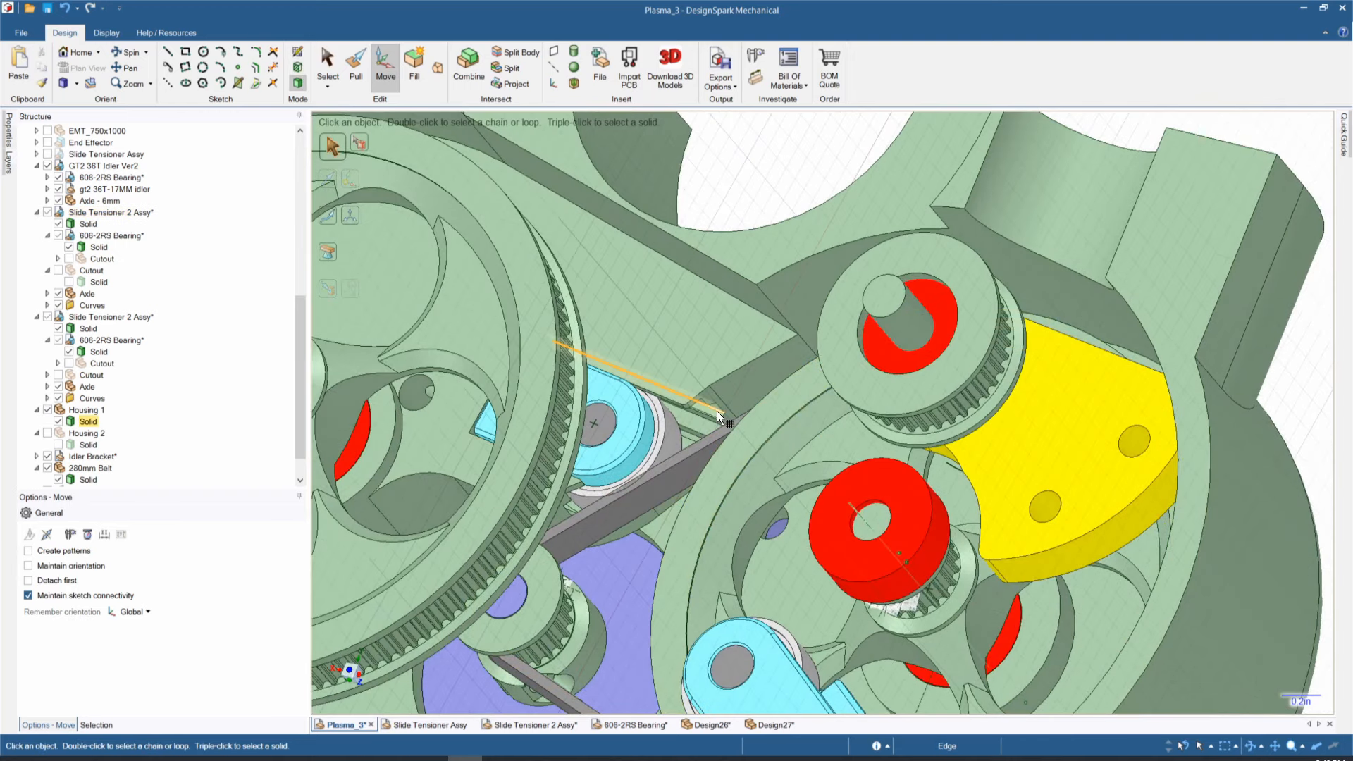
left_click(704, 425)
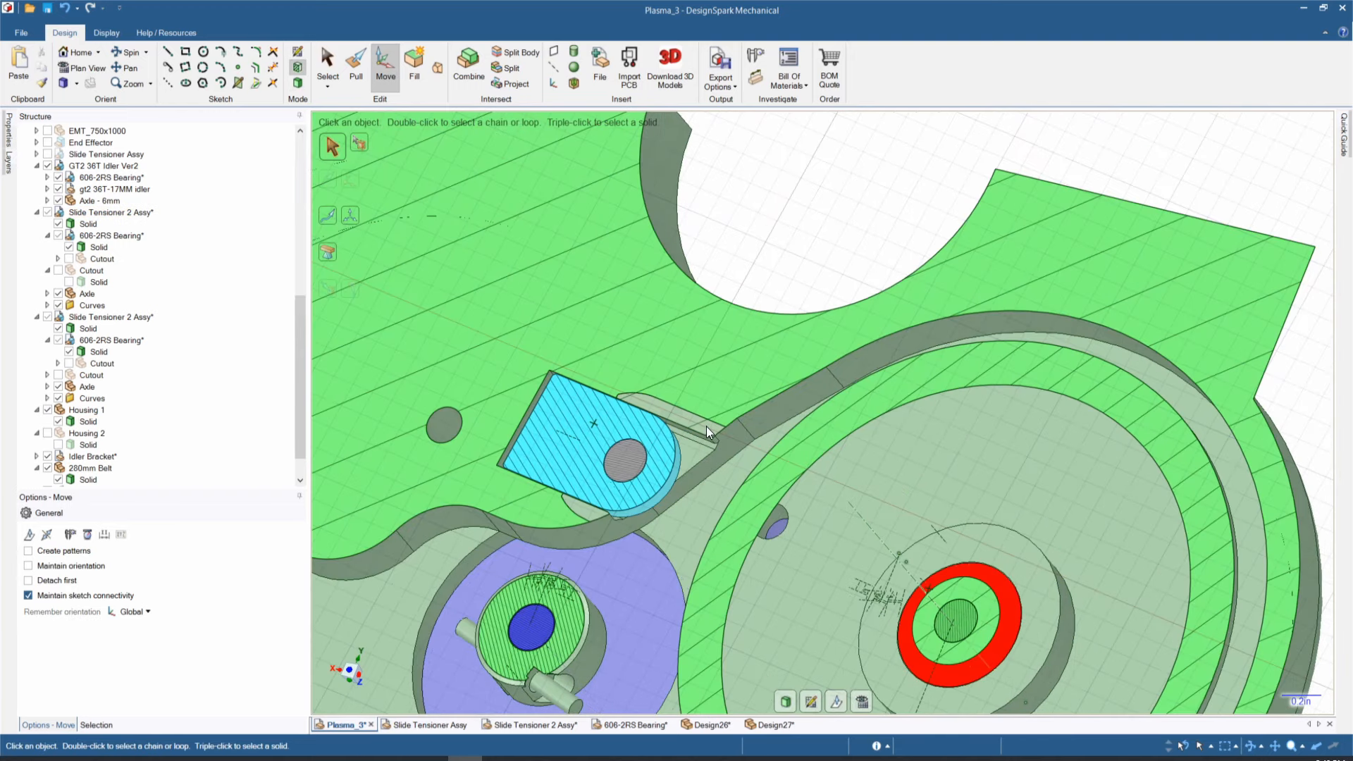
left_click(829, 706)
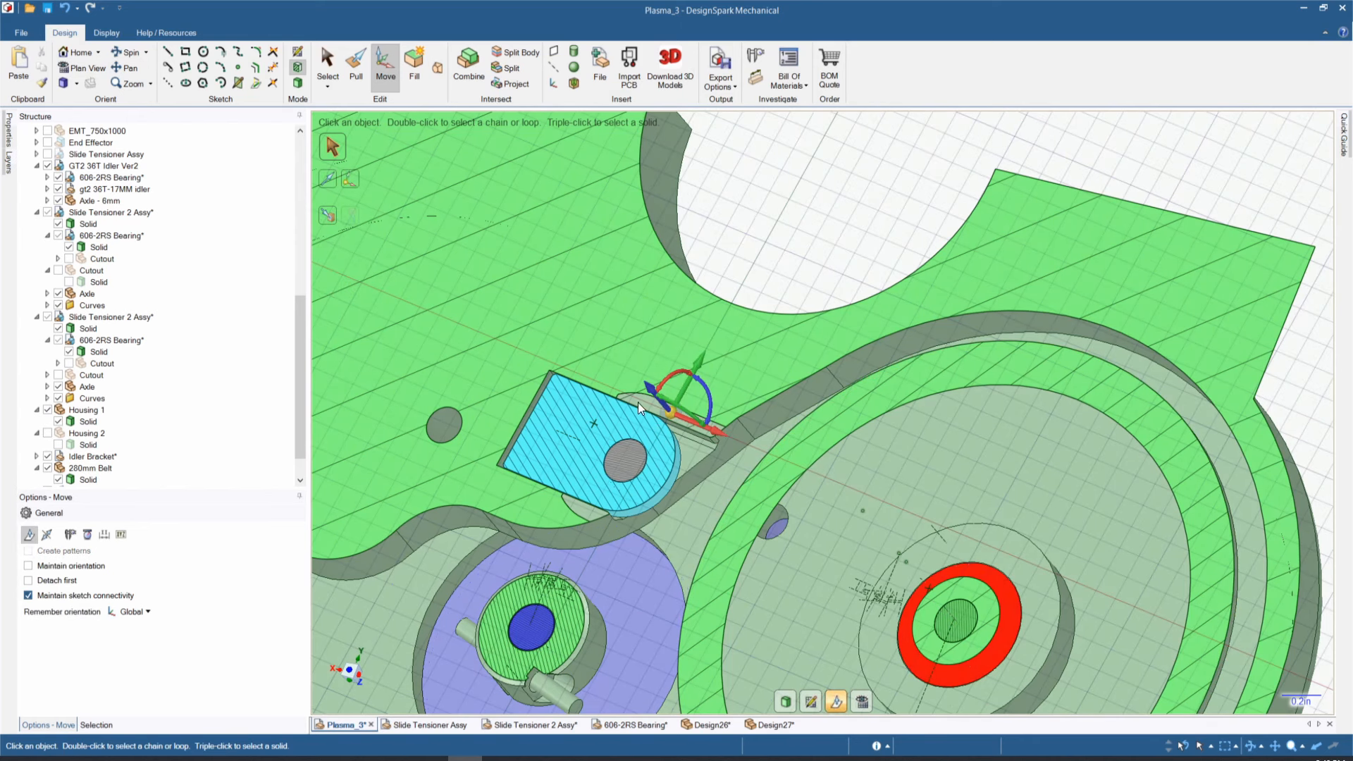
left_click_drag(643, 391, 634, 374)
scroll(682, 467, "down", 3)
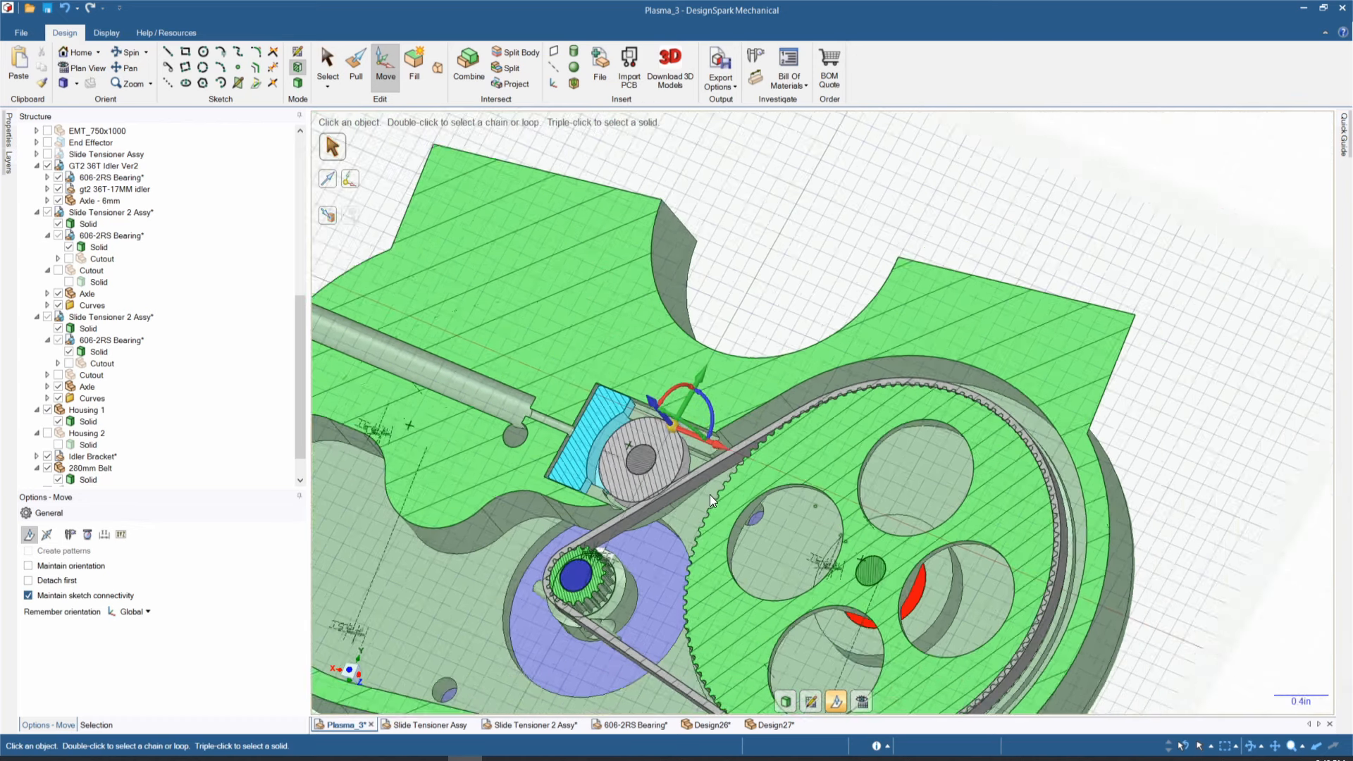
scroll(709, 495, "down", 3)
middle_click_drag(548, 462, 586, 505)
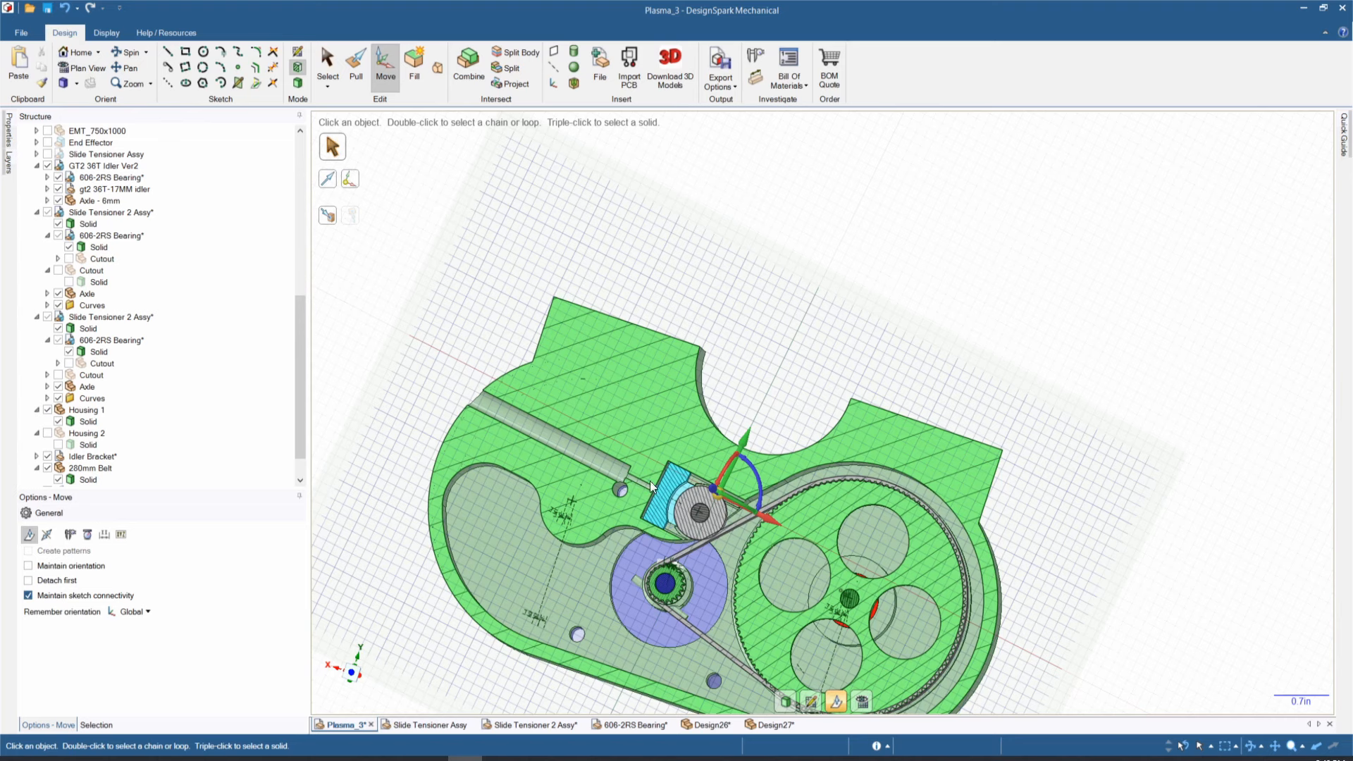
scroll(675, 497, "up", 10)
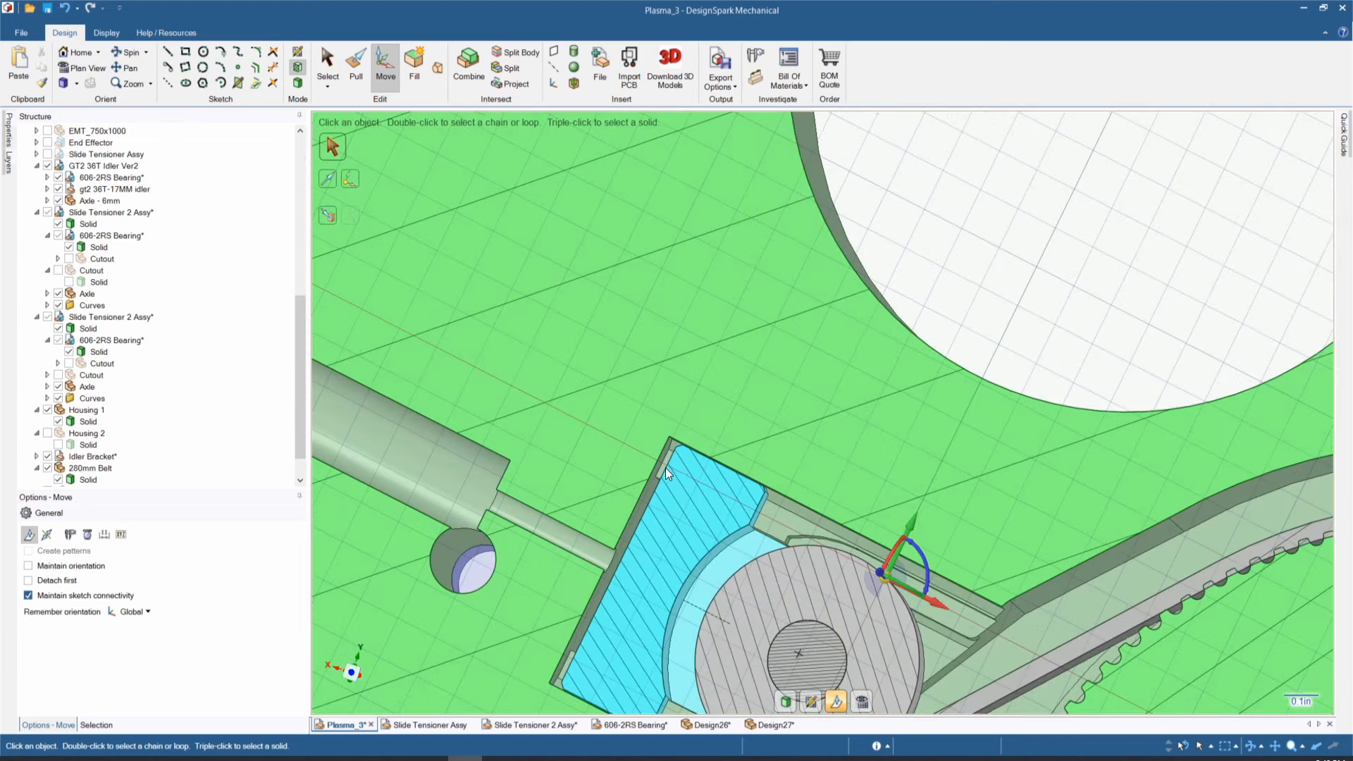
middle_click_drag(701, 480, 699, 483)
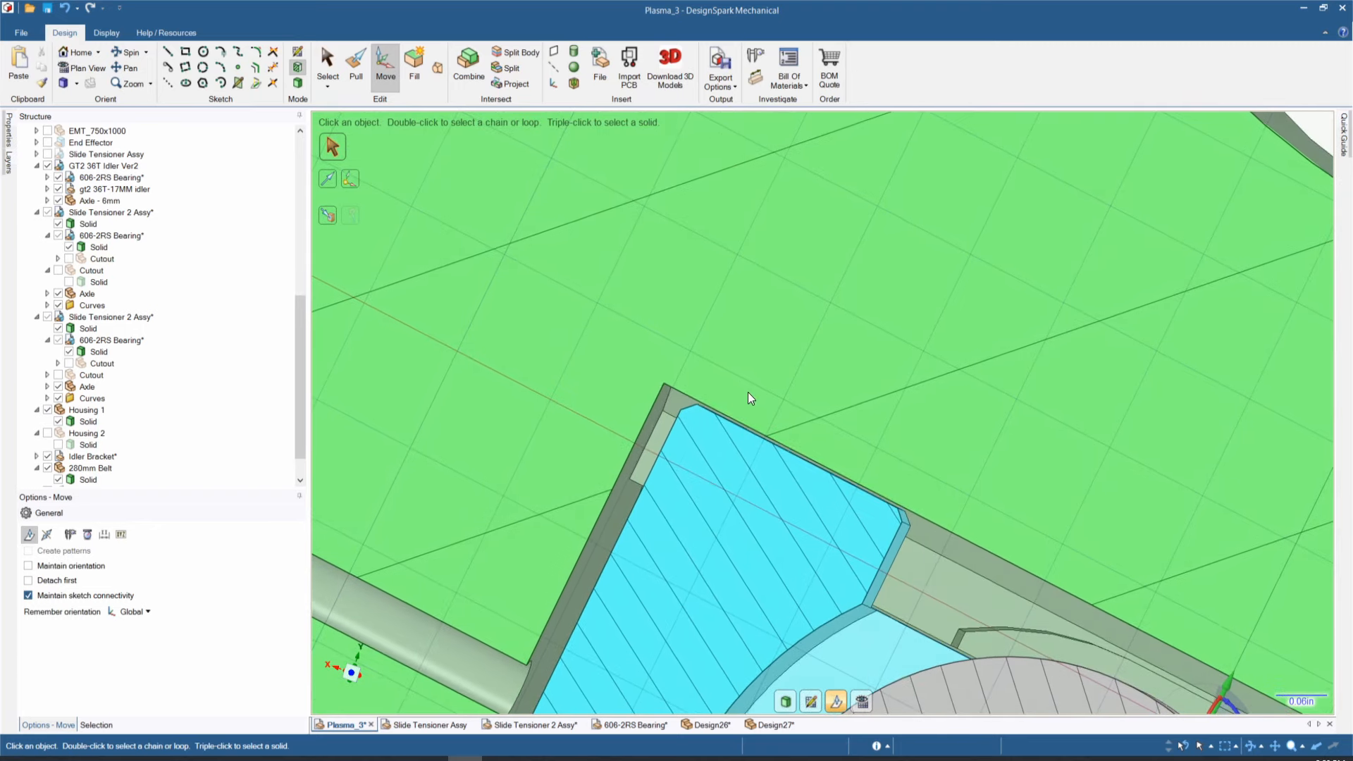
scroll(721, 429, "down", 7)
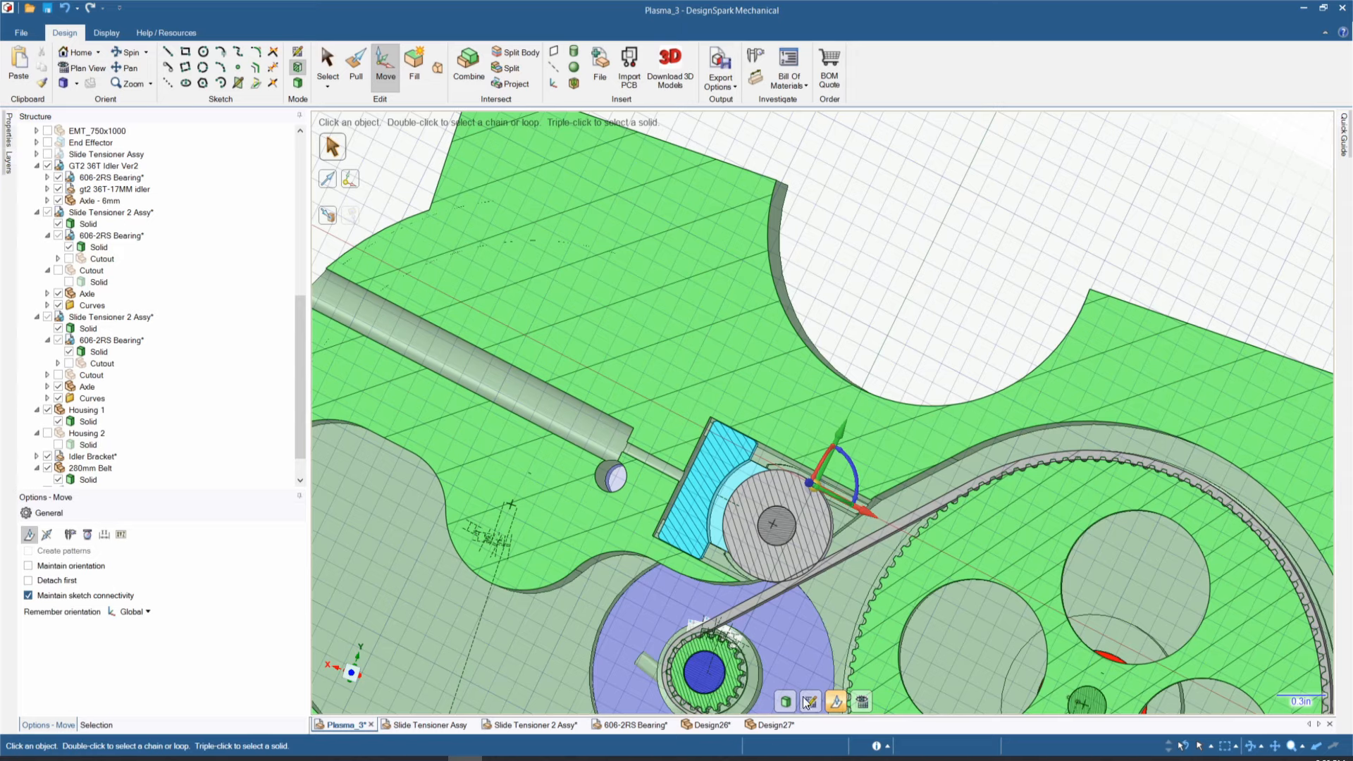
- Switch to Design27 and use Combine to cut PIPE 2 with PIPE 1, keeping the cutter
left_click(772, 726)
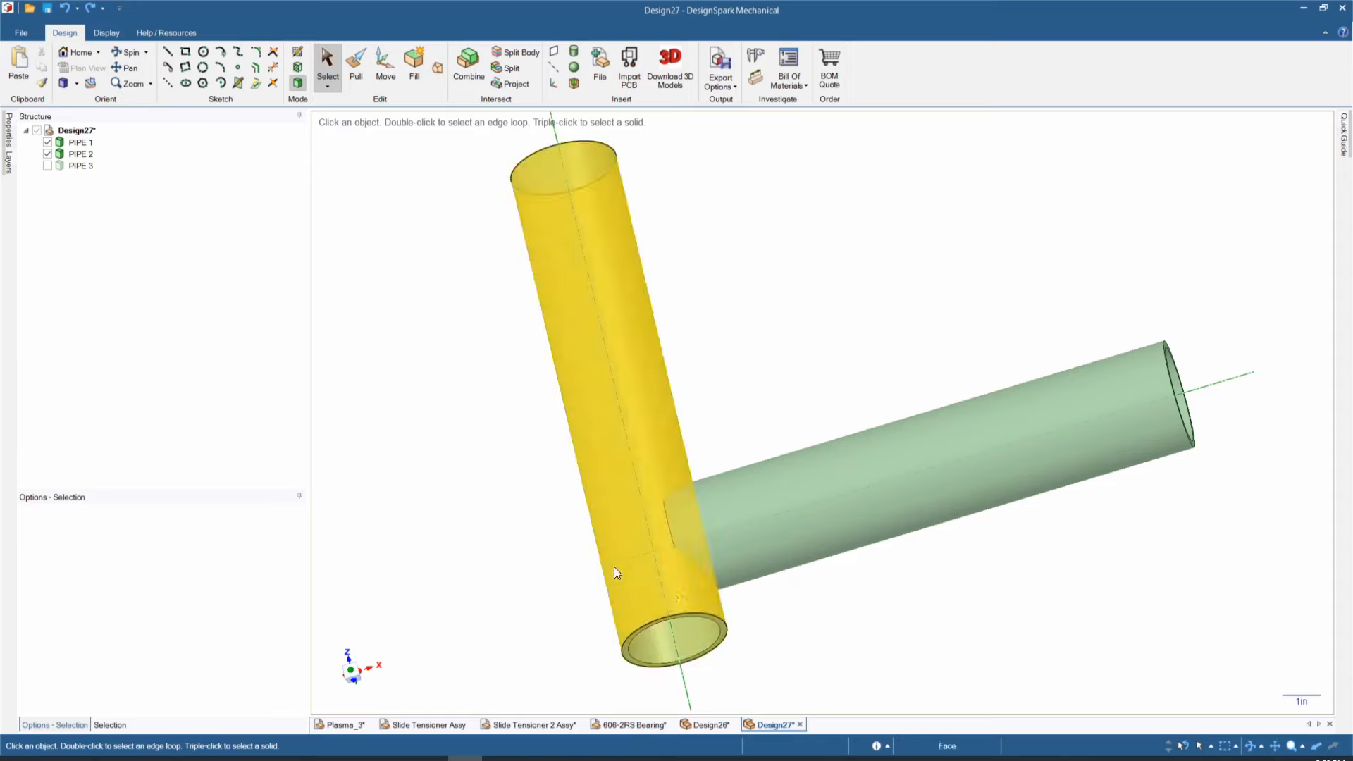
middle_click_drag(512, 522, 491, 486)
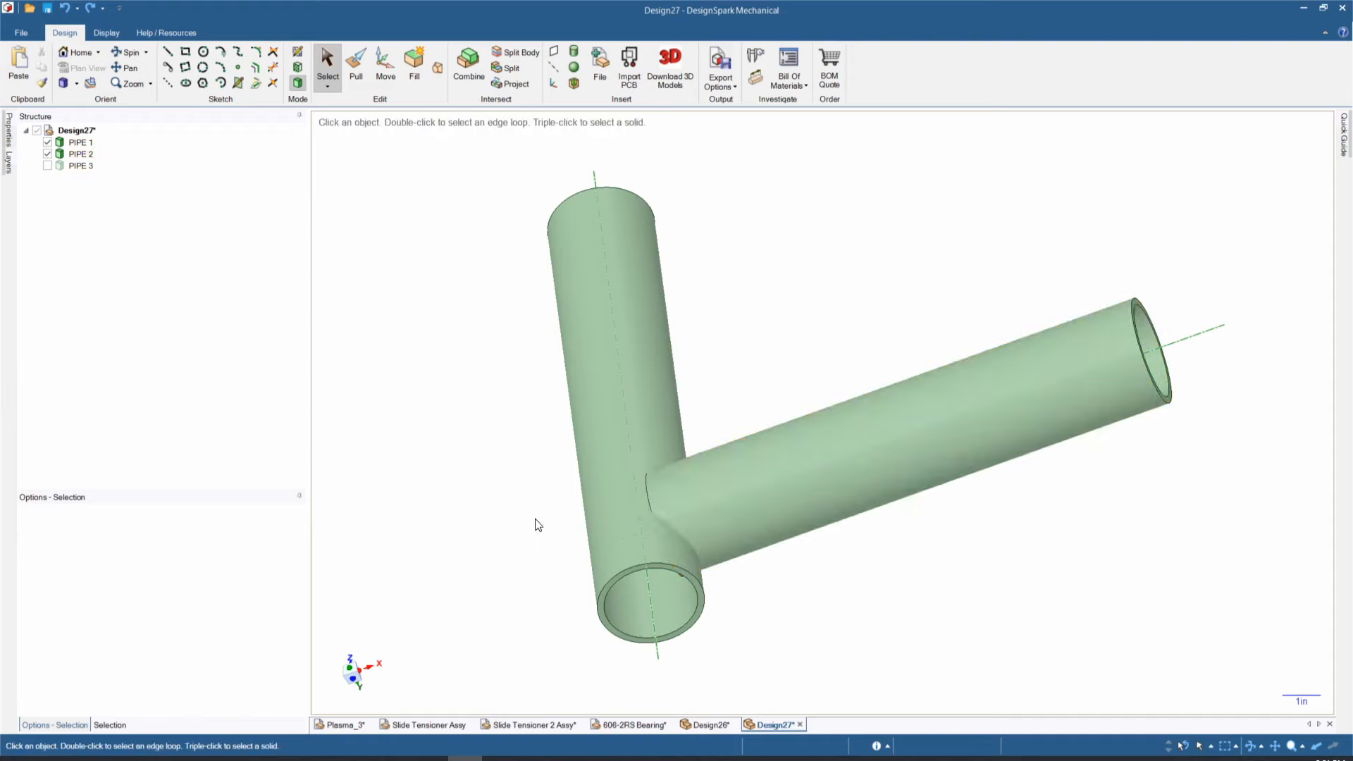
mouse_move(522, 488)
middle_mouse_down()
mouse_move(550, 532)
mouse_move(536, 570)
mouse_move(505, 489)
mouse_move(520, 474)
middle_mouse_up()
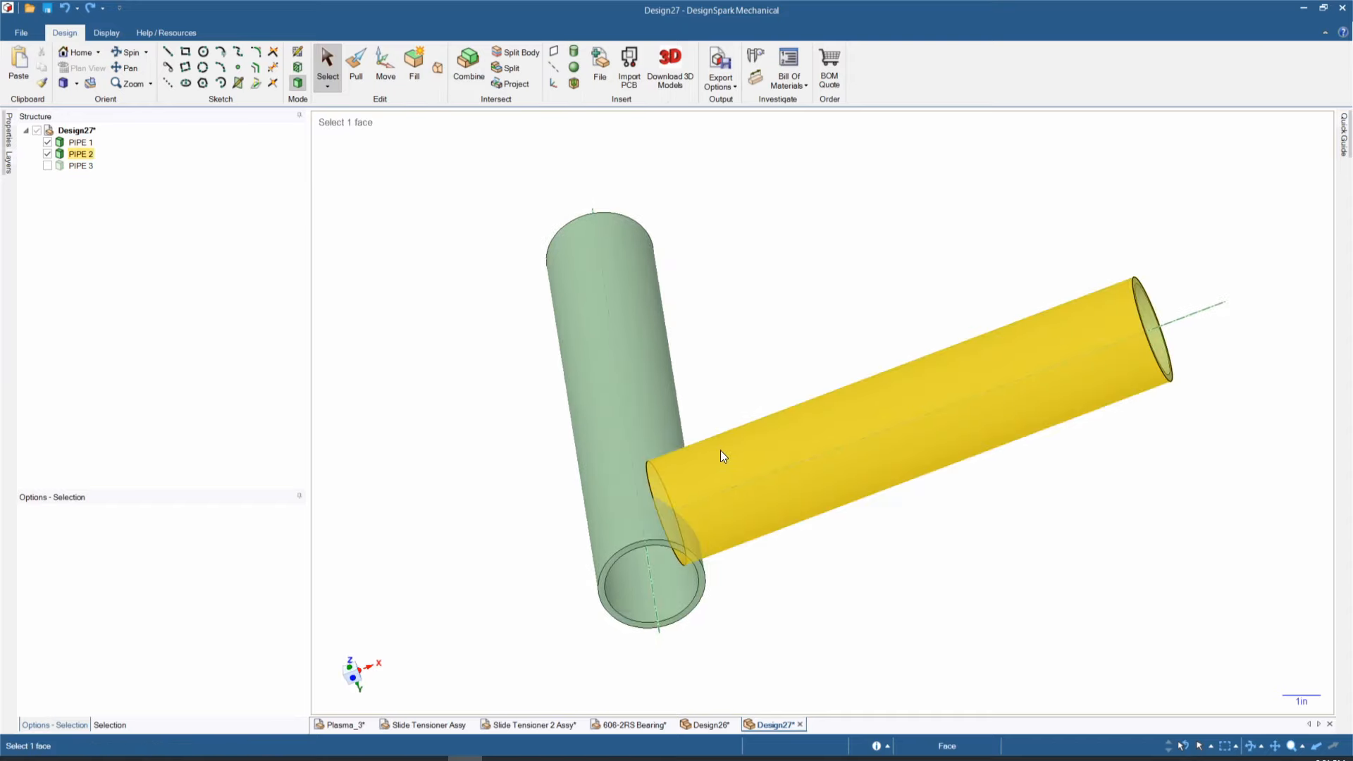
left_click(467, 66)
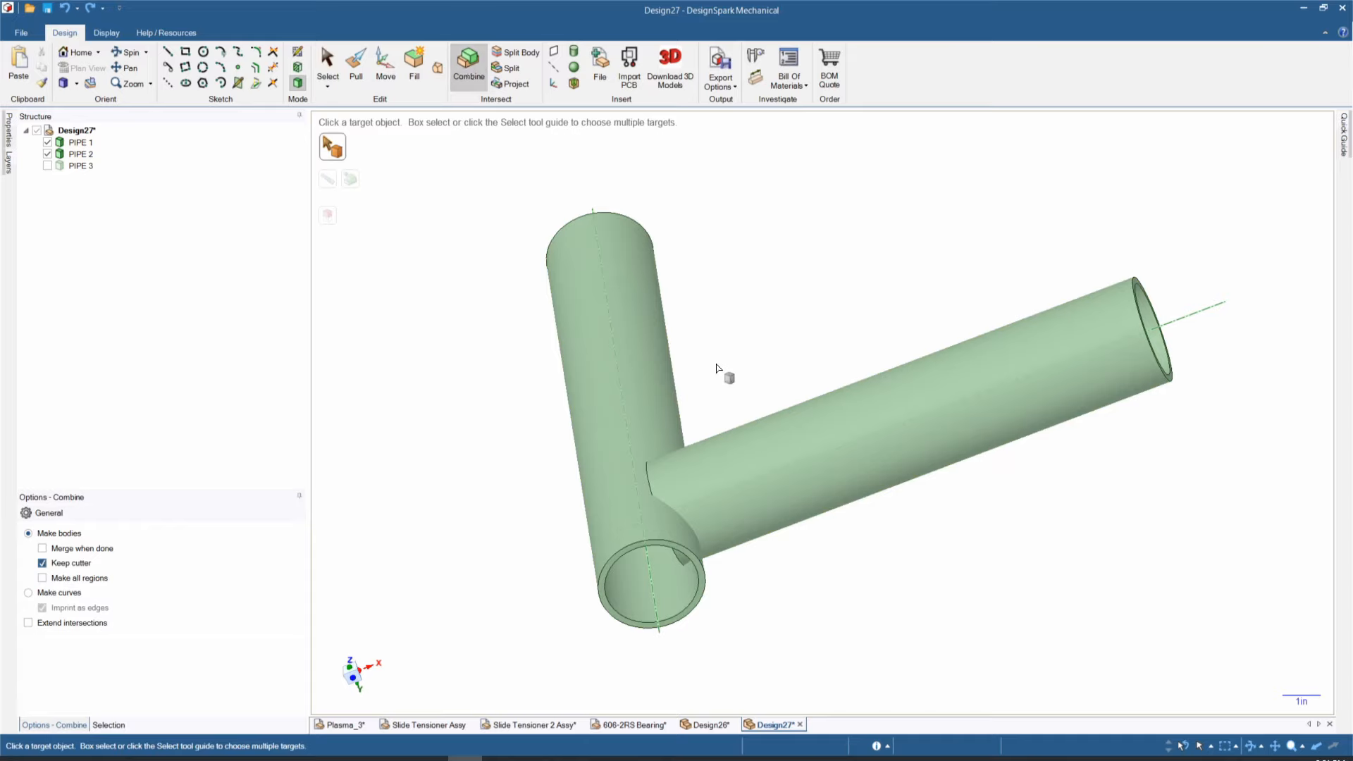
left_click(751, 470)
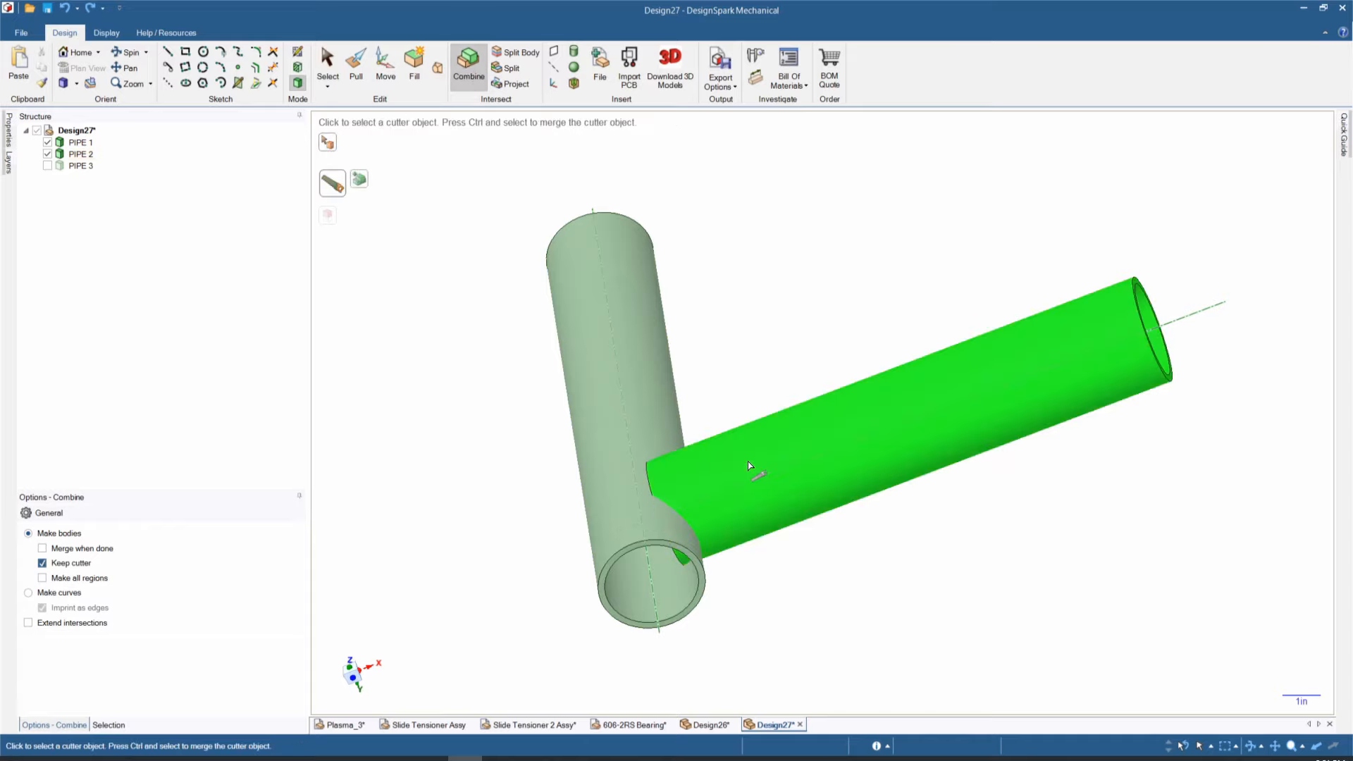
left_click(626, 405)
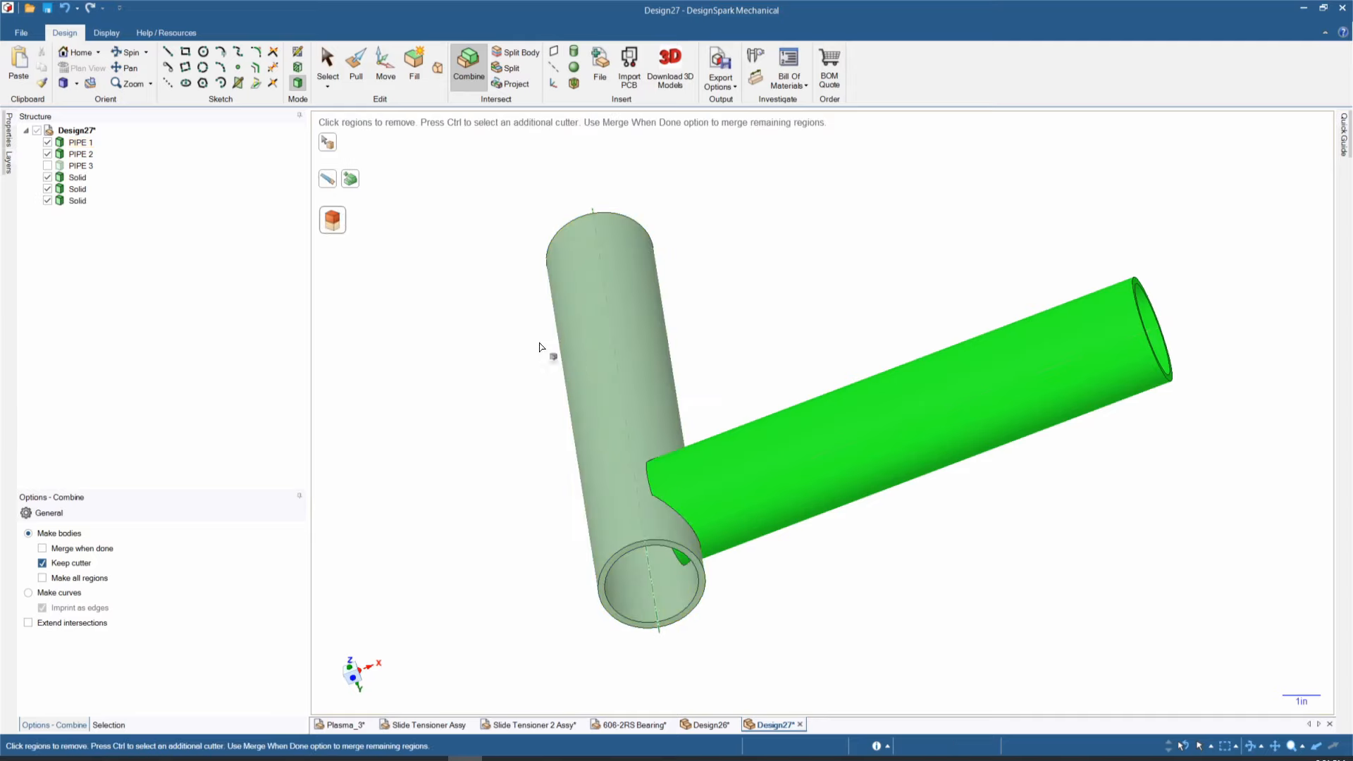
- Hide PIPE 1 to remove the three leftover regions at the end of PIPE 2, show it again, and exit Combine
left_click(47, 143)
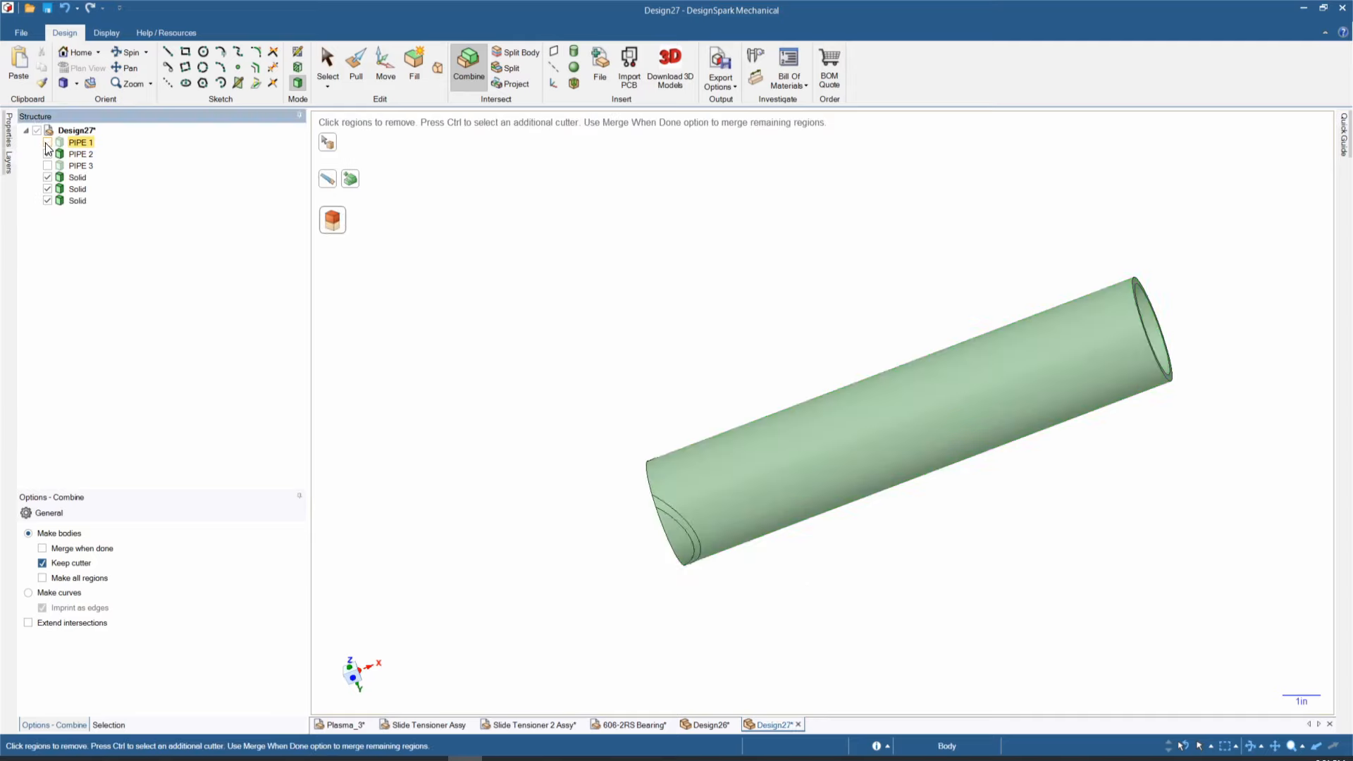
mouse_move(522, 524)
middle_mouse_down()
mouse_move(507, 510)
mouse_move(568, 510)
mouse_move(574, 490)
middle_mouse_up()
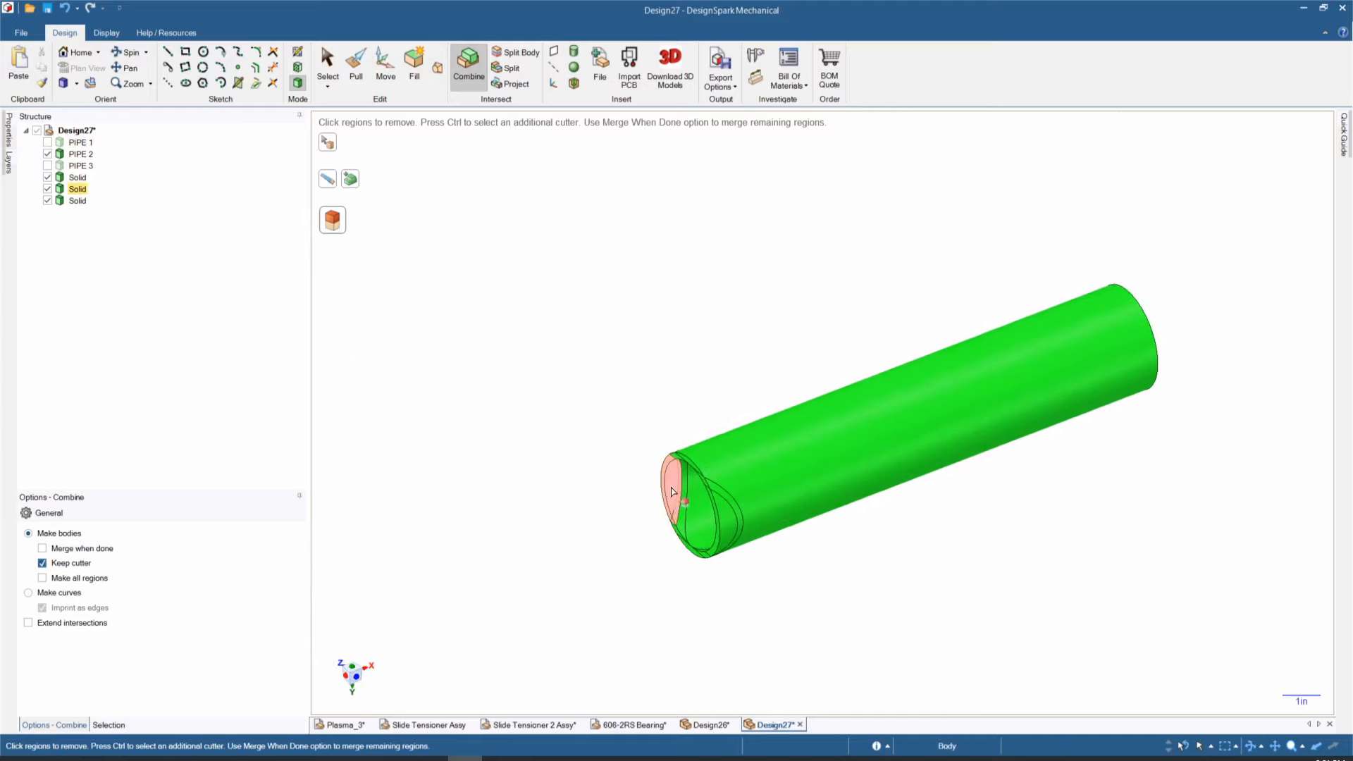
left_click(672, 492)
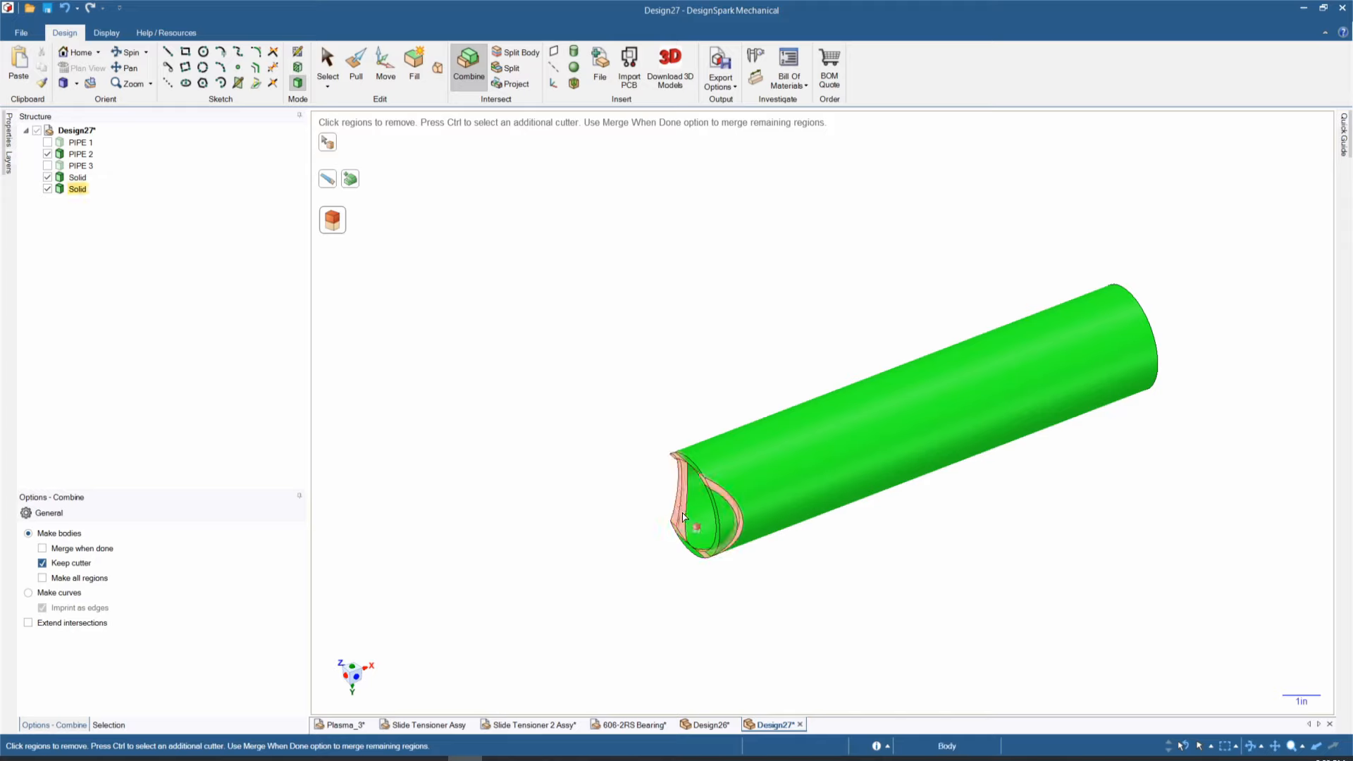
left_click(683, 516)
left_click(728, 533)
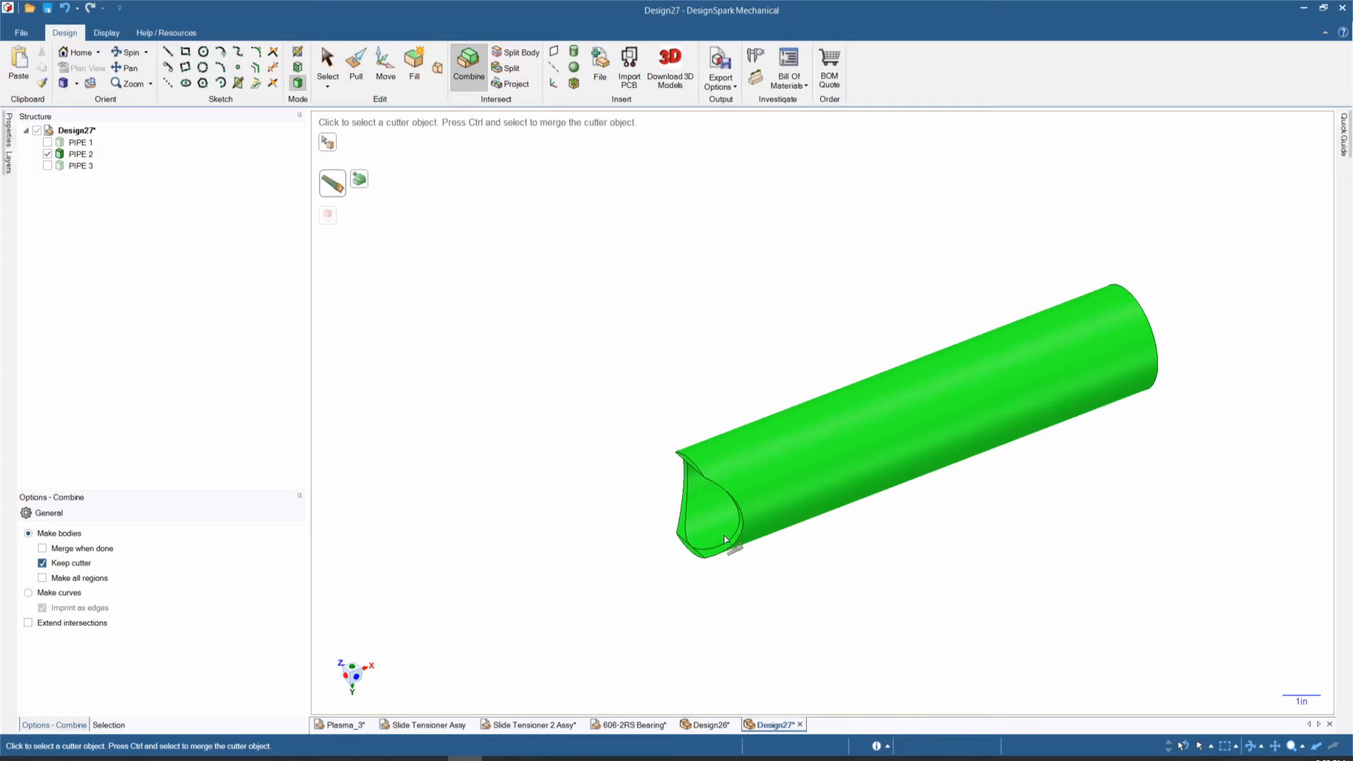
mouse_move(725, 540)
middle_mouse_down()
mouse_move(733, 567)
mouse_move(764, 509)
mouse_move(775, 559)
middle_mouse_up()
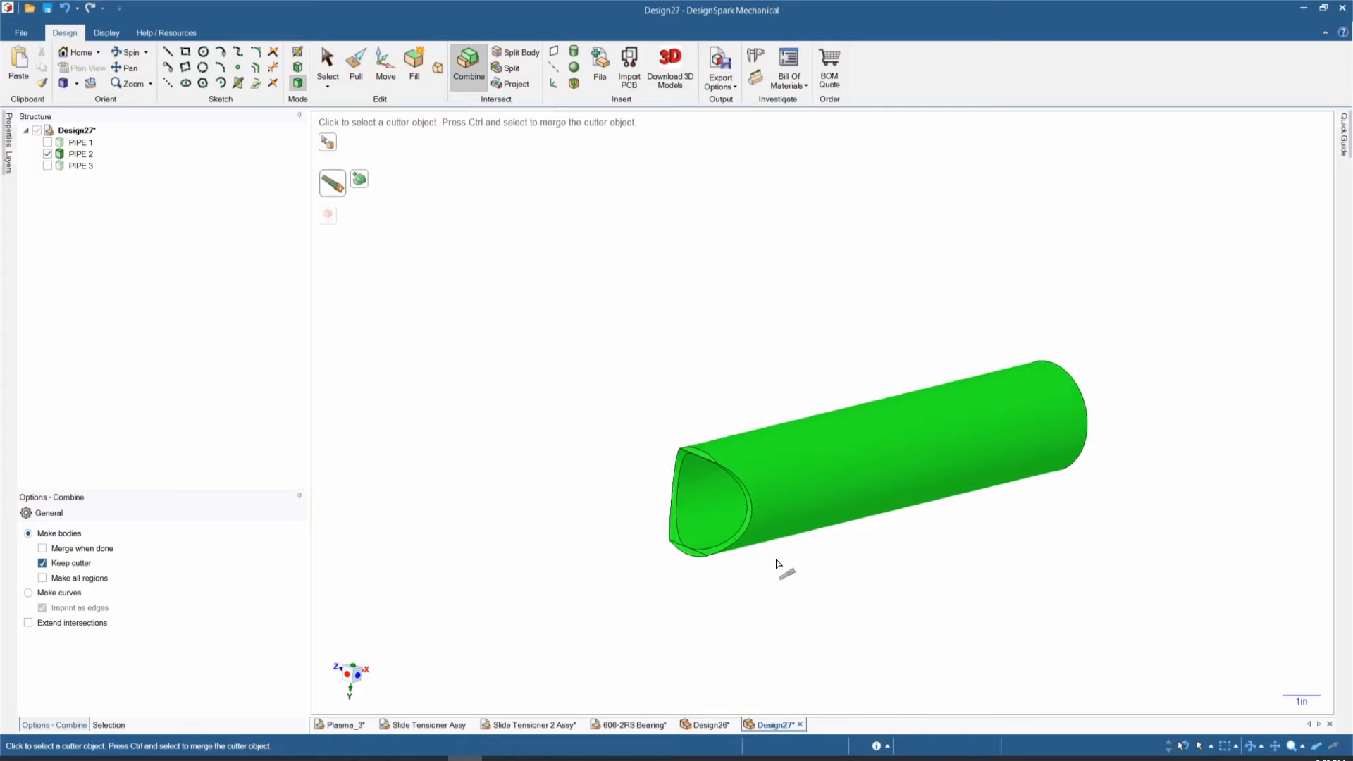
left_click(48, 143)
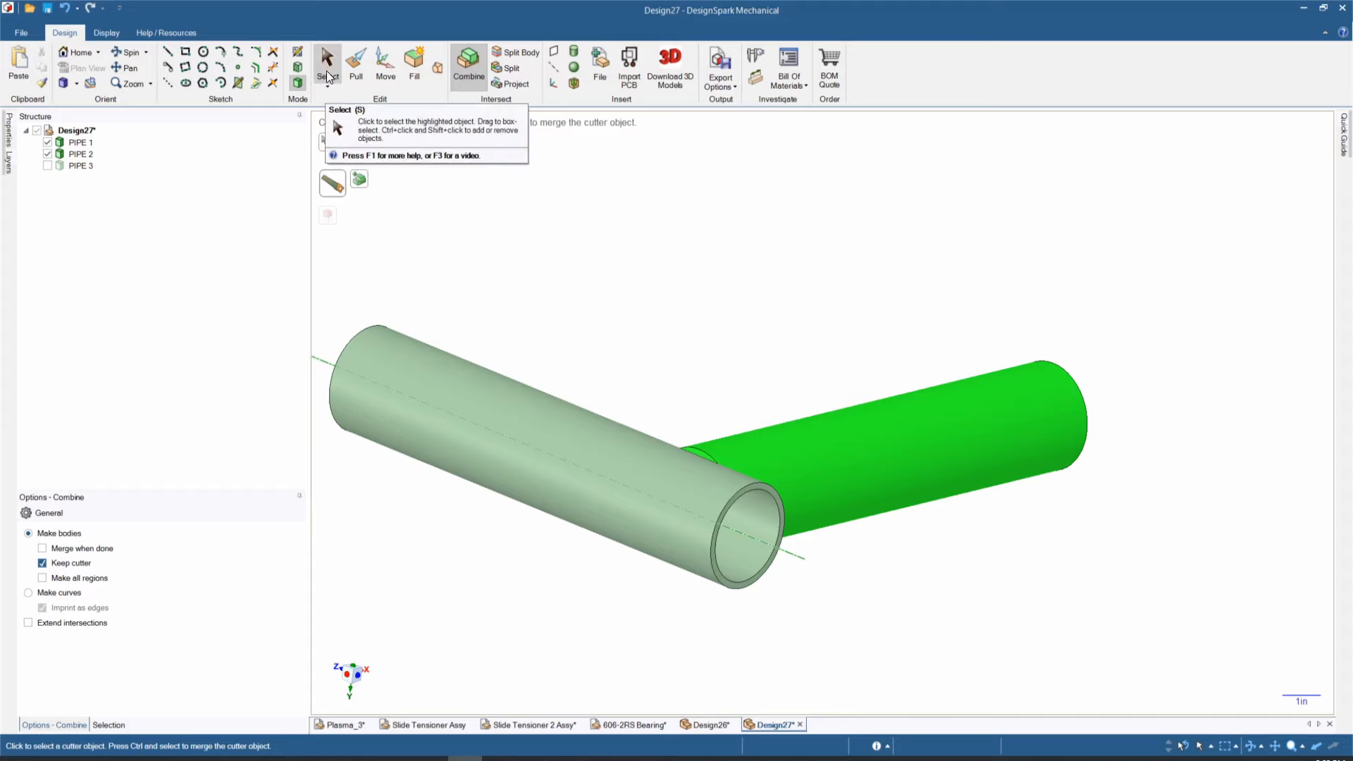
left_click(327, 71)
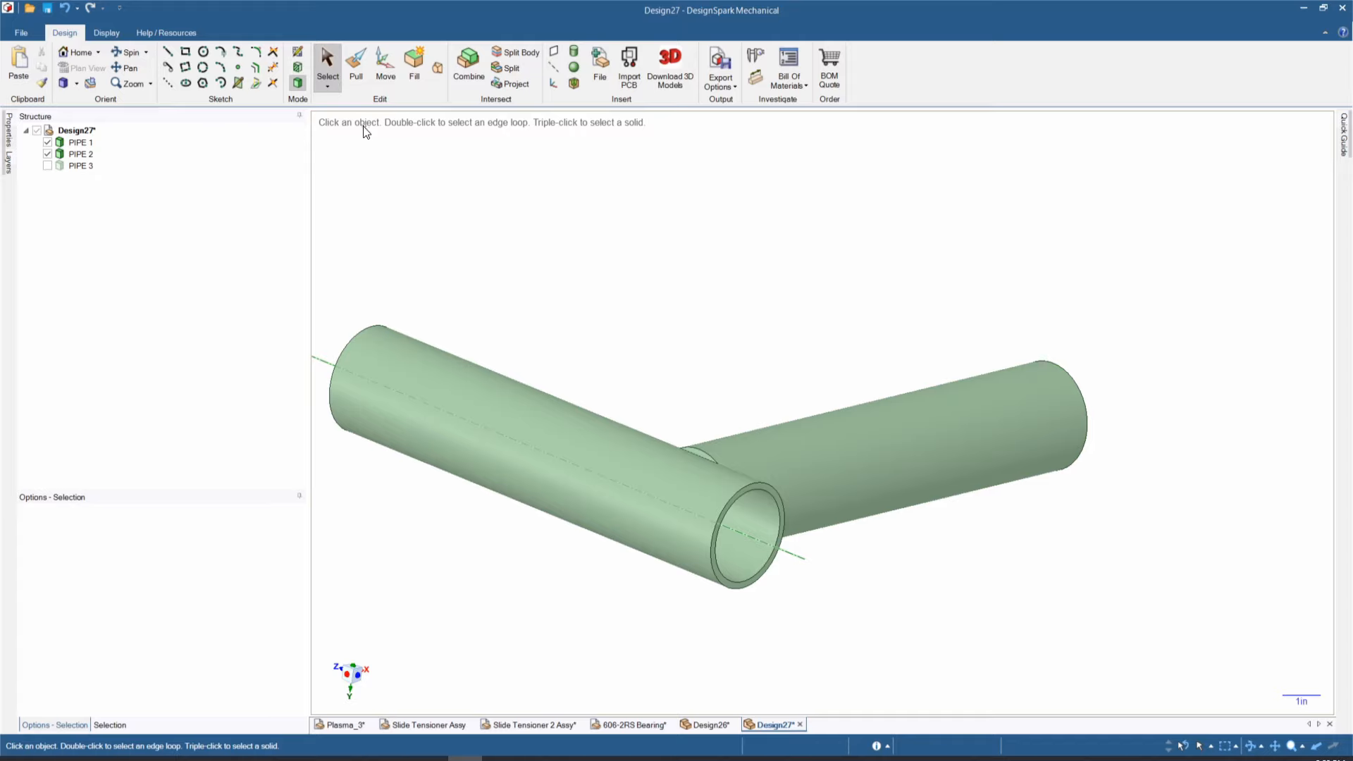
- Hide PIPE 1 and inspect the coped end of PIPE 2 from the side and up close
mouse_move(621, 294)
middle_mouse_down()
mouse_move(571, 323)
mouse_move(531, 306)
mouse_move(525, 260)
middle_mouse_up()
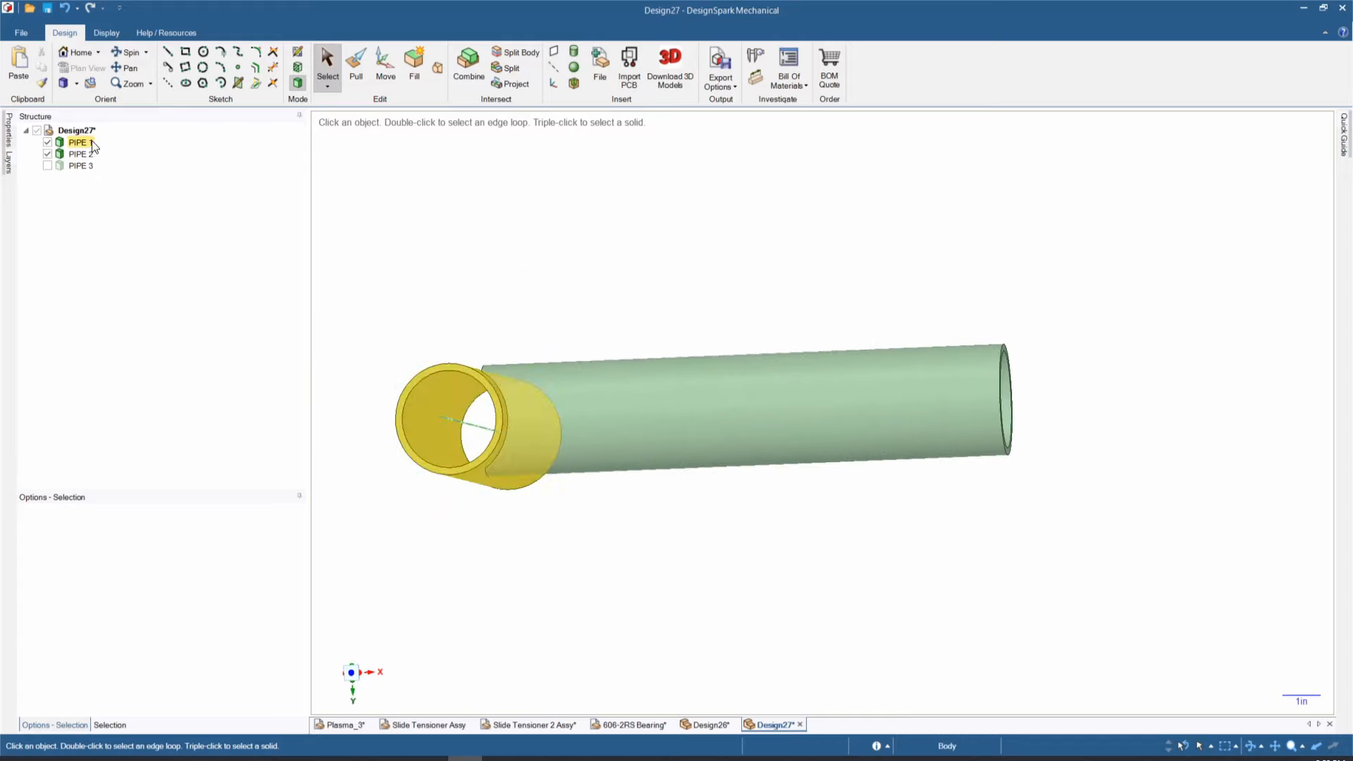
left_click(47, 142)
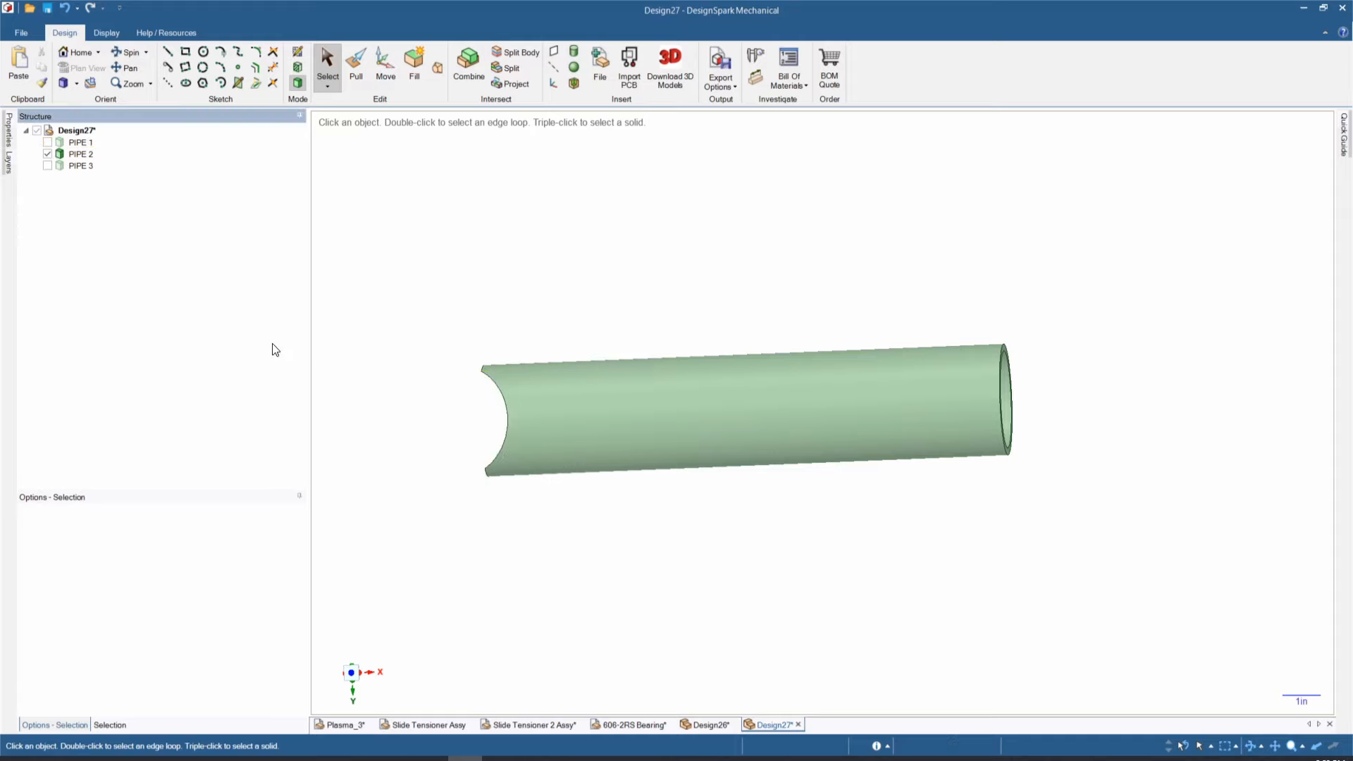
middle_click_drag(353, 381, 555, 510)
scroll(585, 494, "up", 3)
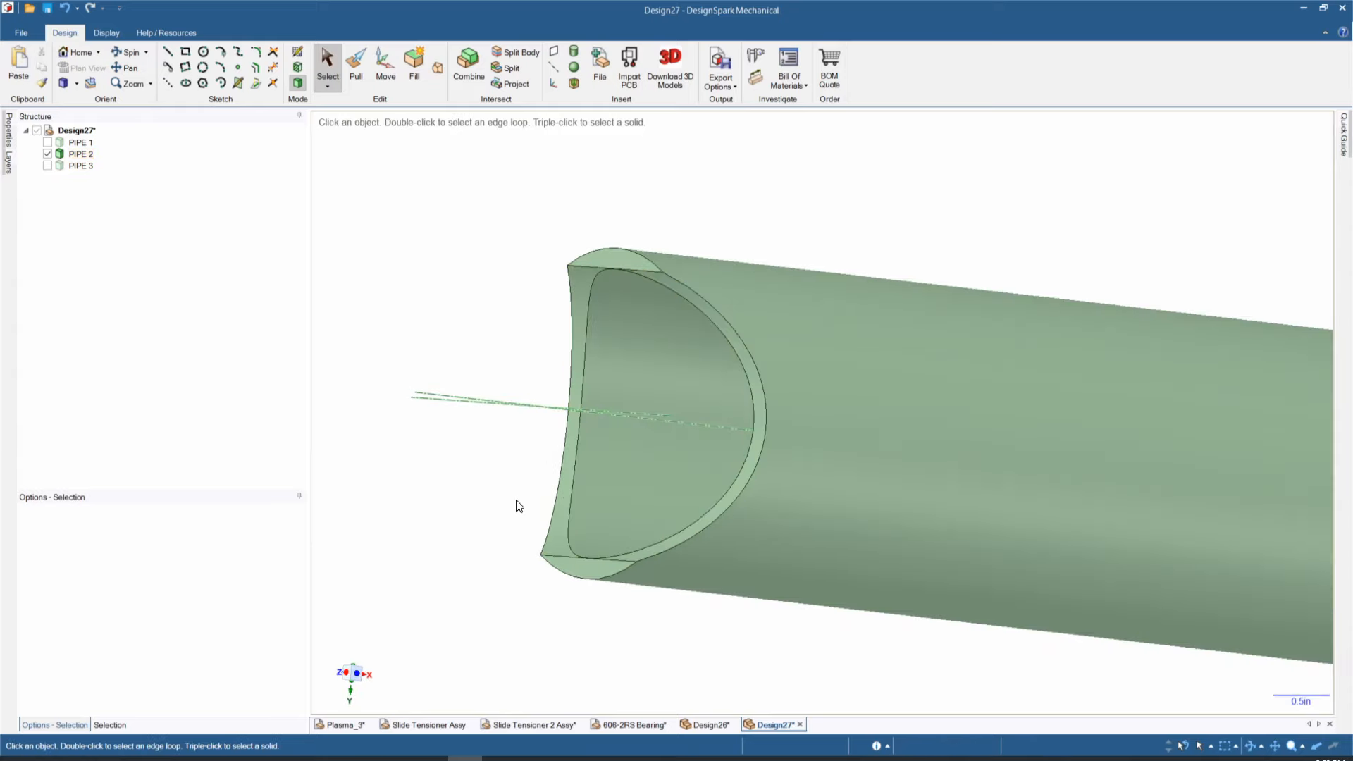
scroll(521, 506, "down", 4)
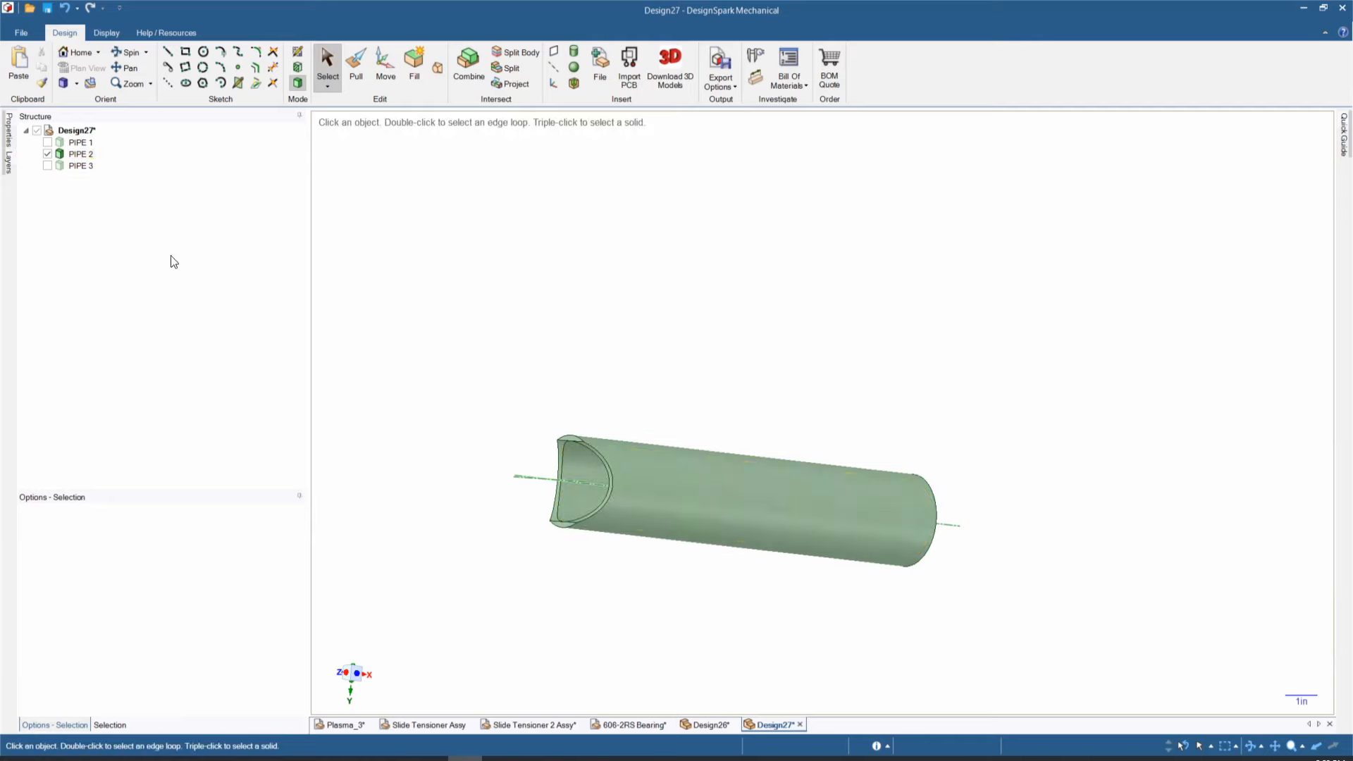
- Show PIPE 1 and PIPE 3 so that all three intersecting pipes are in view
left_click(47, 143)
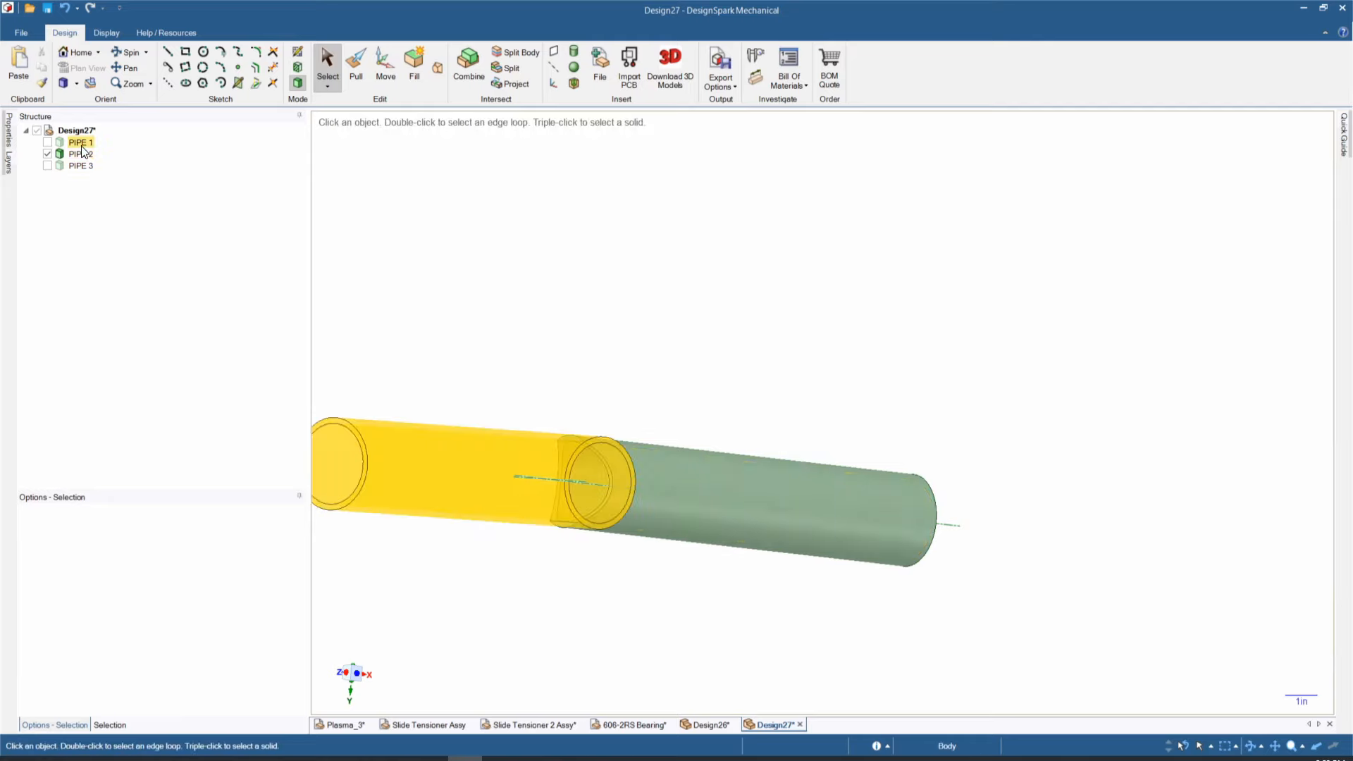
left_click(47, 165)
middle_click_drag(405, 339, 395, 523)
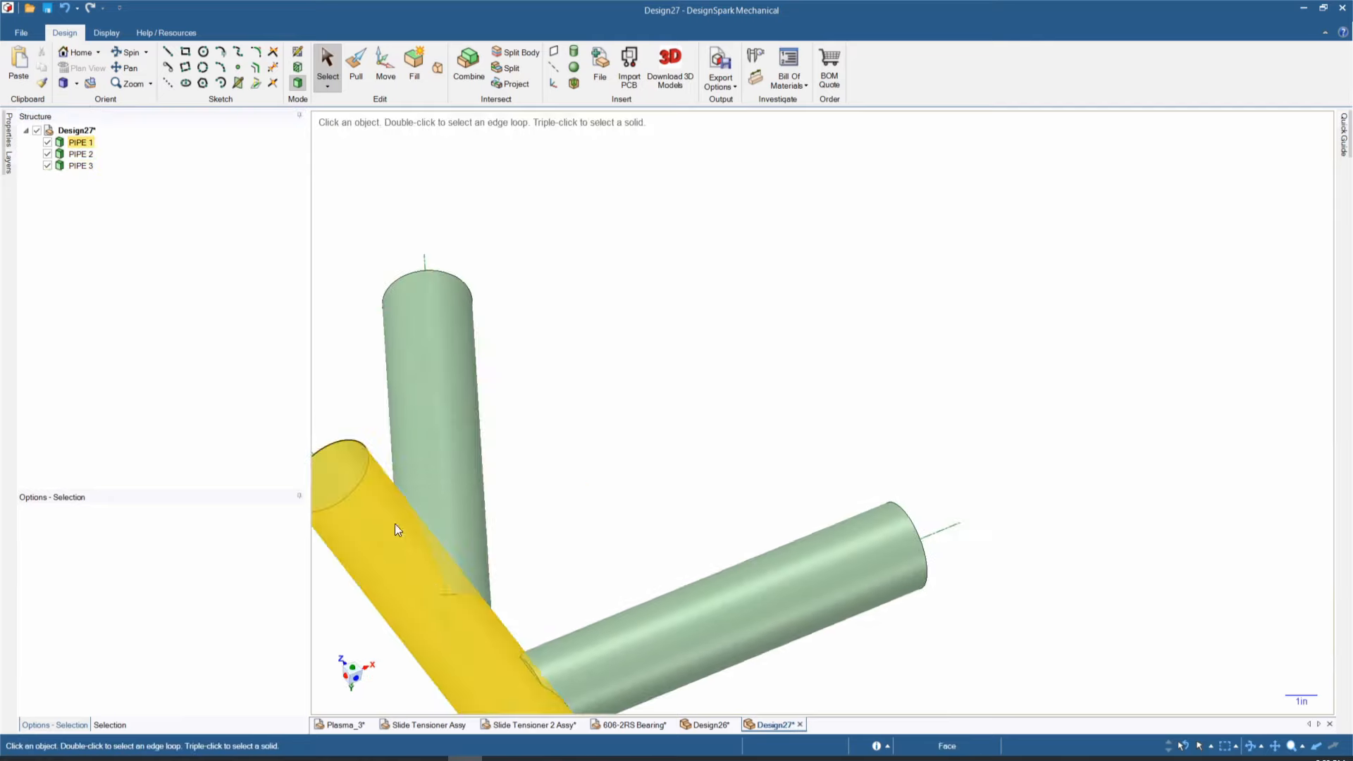
scroll(449, 582, "down", 2)
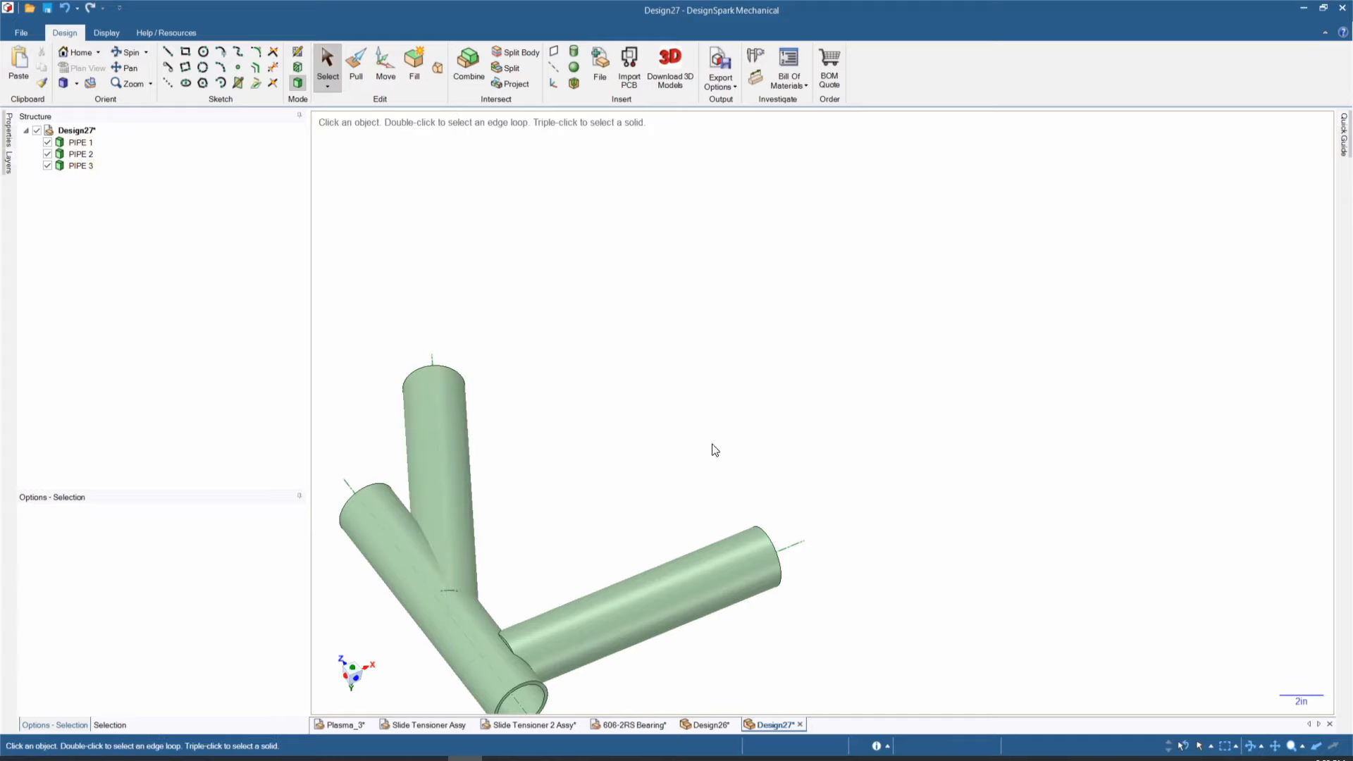
scroll(796, 418, "down", 3)
scroll(687, 487, "up", 3)
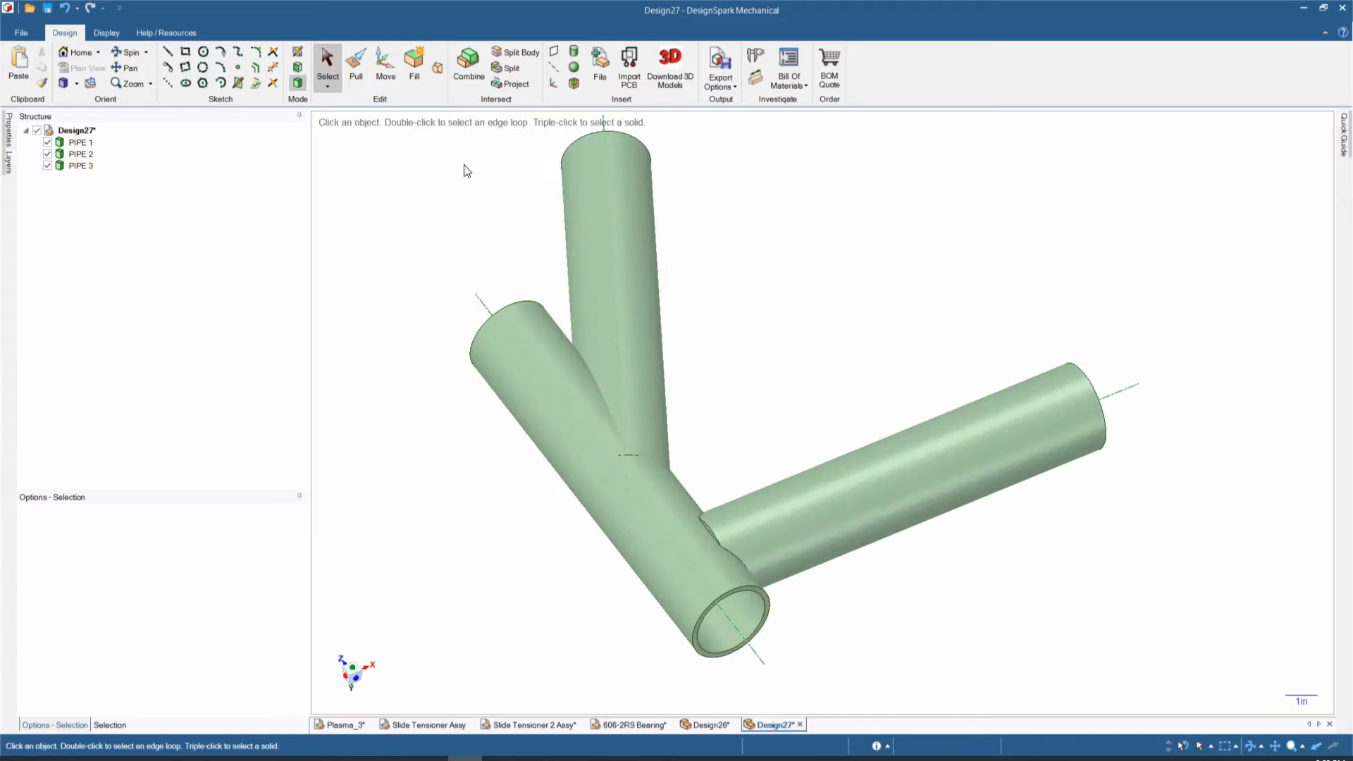
- Use Combine to cut PIPE 3 with PIPE 1, keeping the cutter
left_click(468, 65)
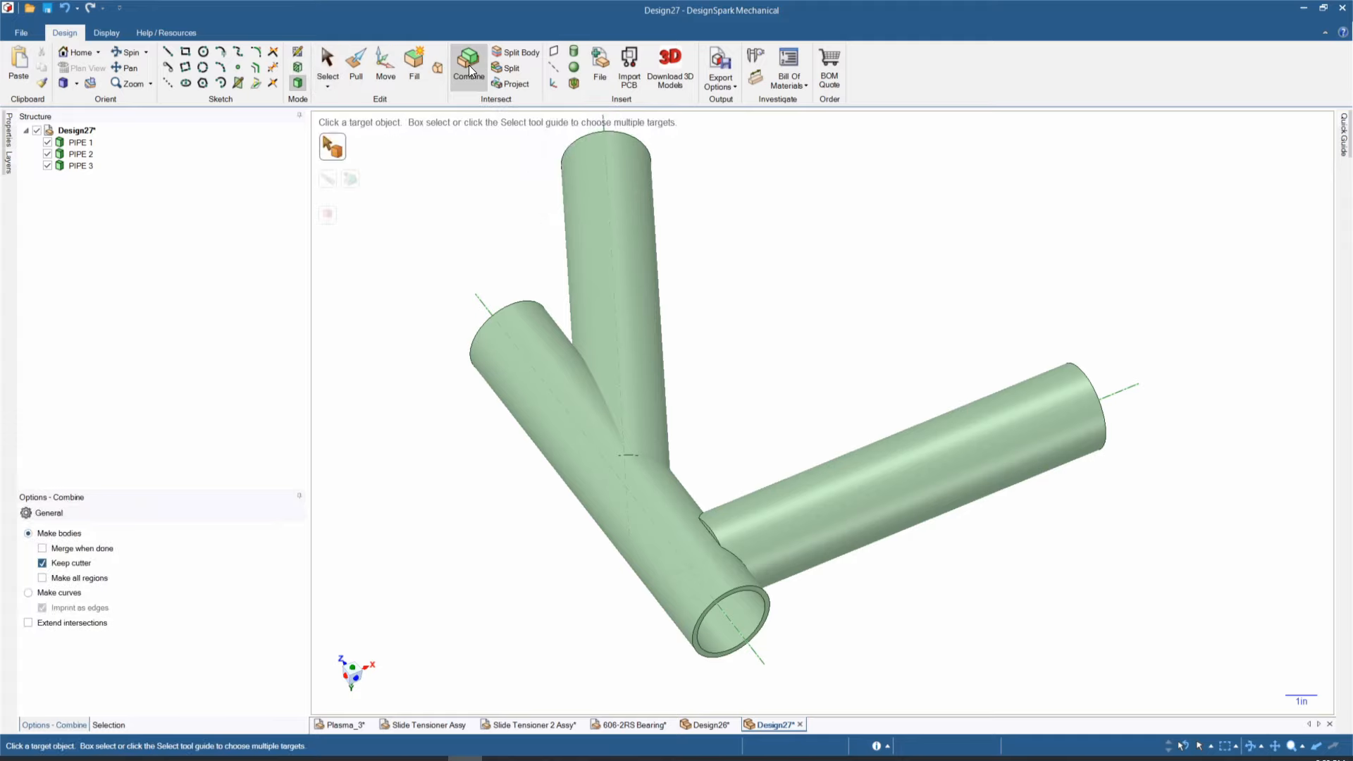
left_click(600, 249)
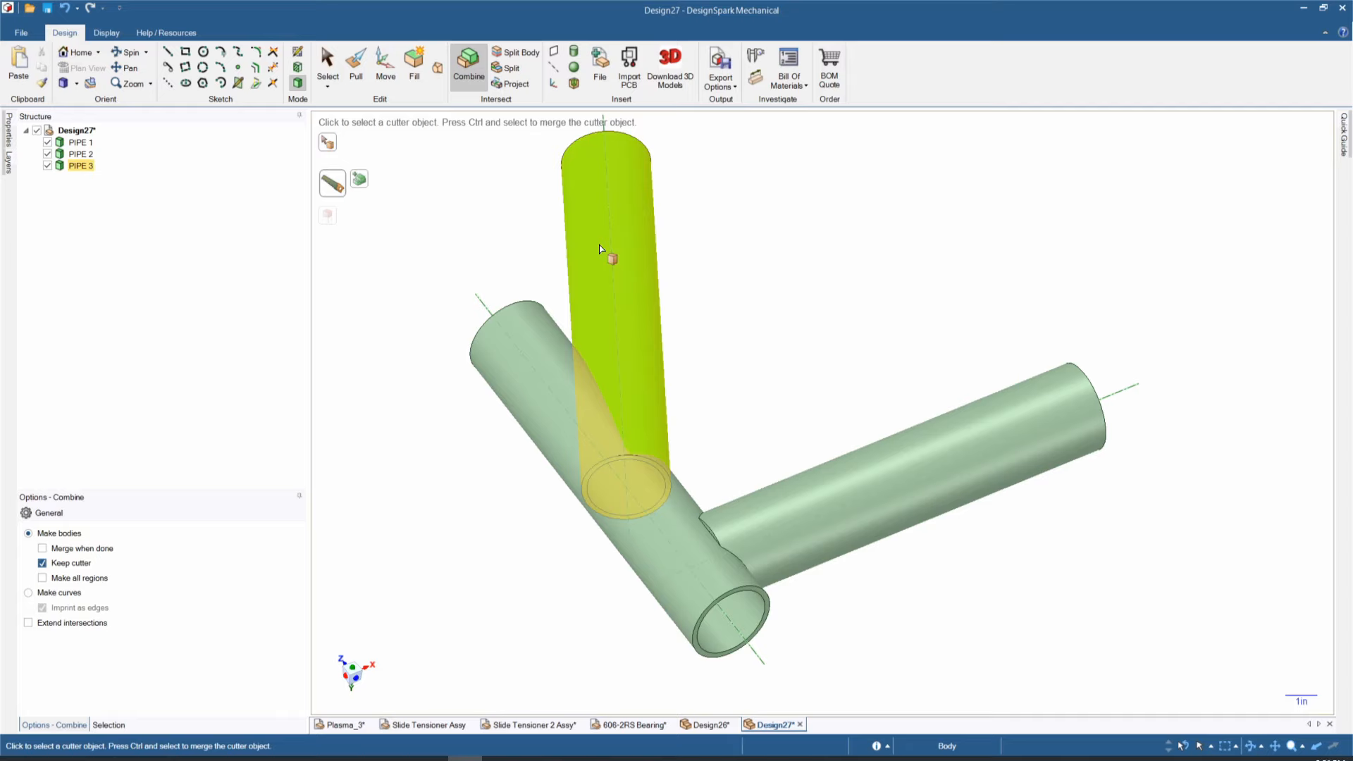
left_click(523, 348)
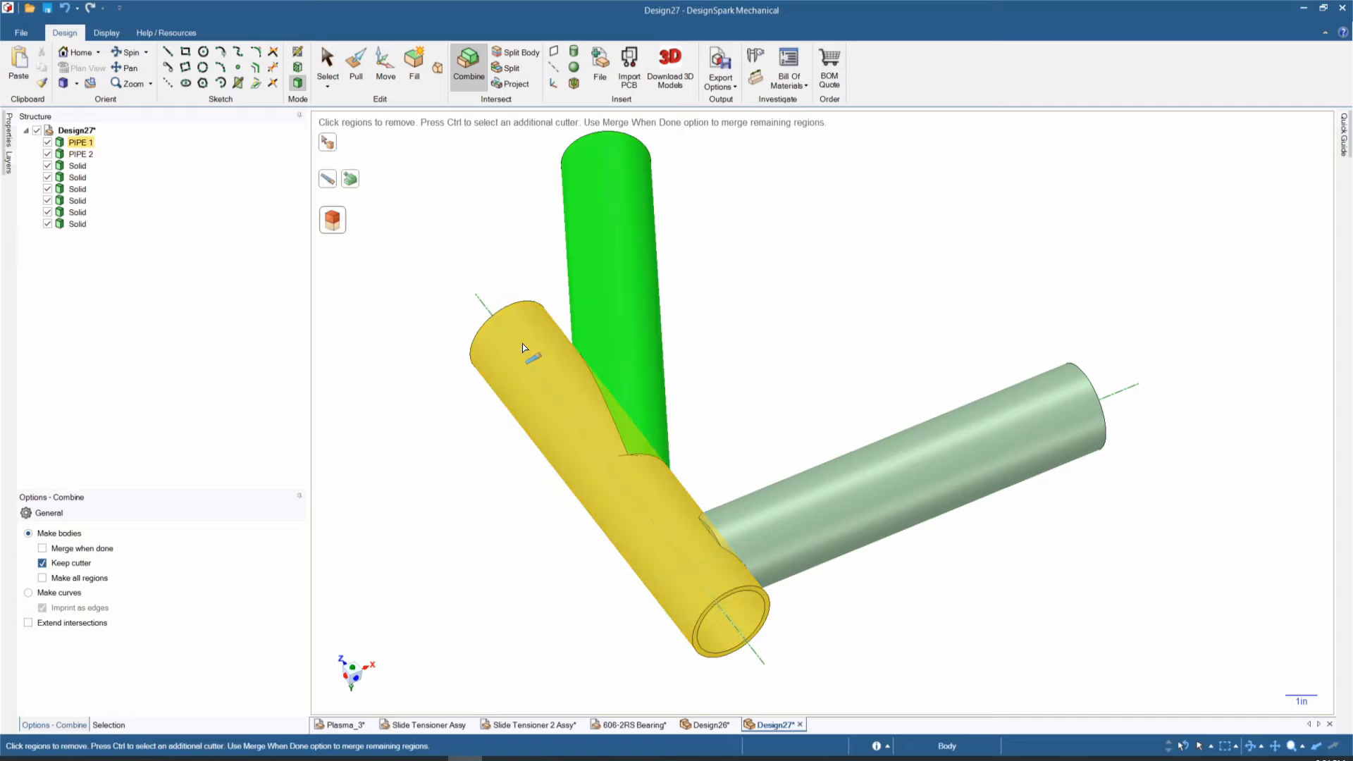
- Hide PIPE 1 and remove the leftover regions at the intersecting end of PIPE 3
left_click(46, 143)
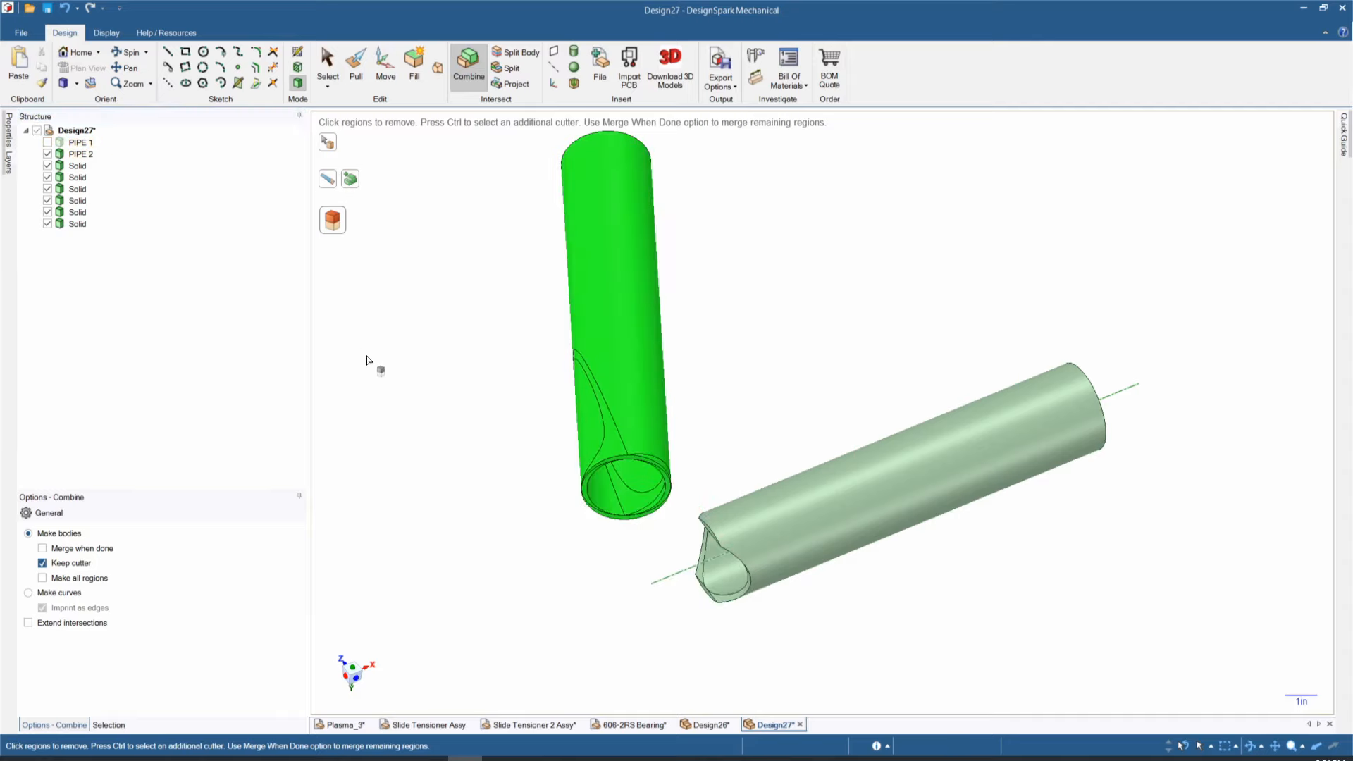
left_click(604, 461)
left_click(671, 497)
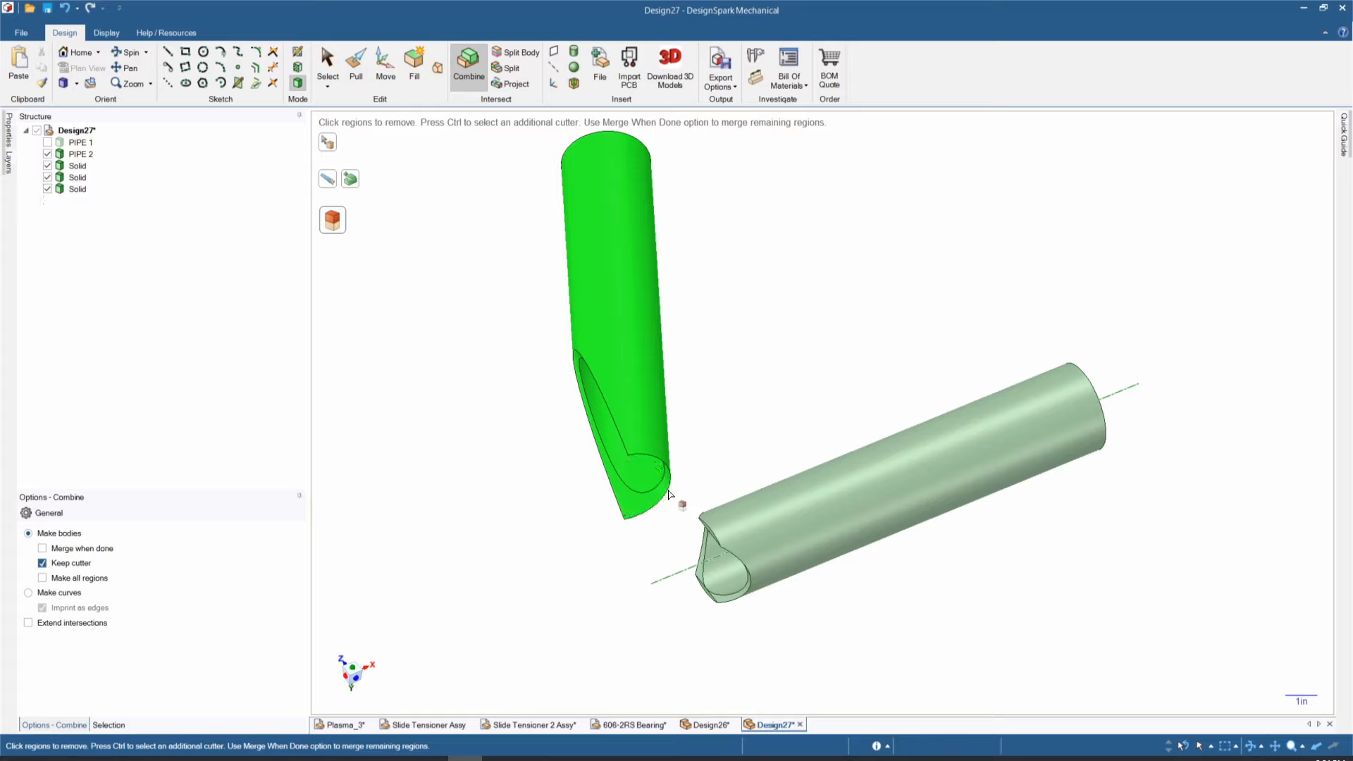
left_click(669, 495)
- Inspect the coped ends of PIPE 3 and PIPE 2 up close and from several angles
middle_click_drag(668, 495, 745, 381)
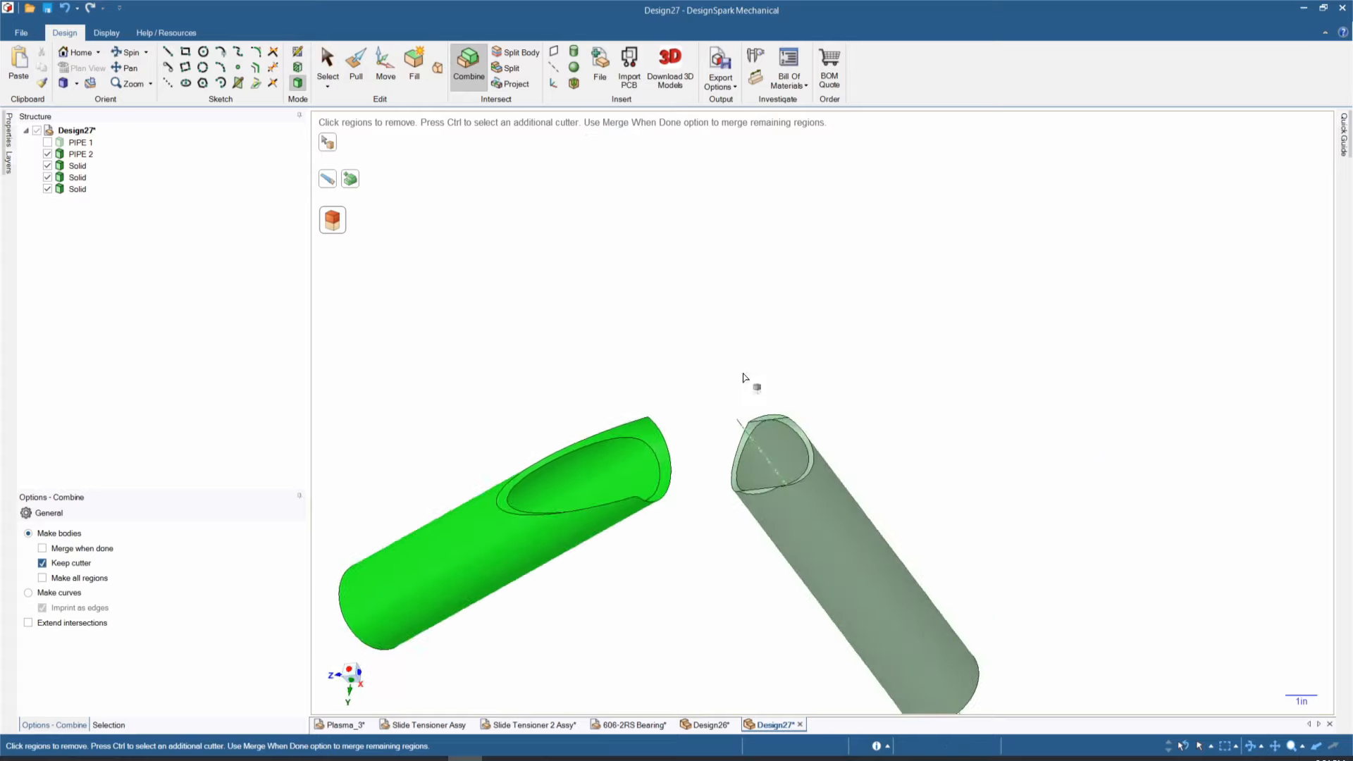
middle_click_drag(675, 502, 574, 540)
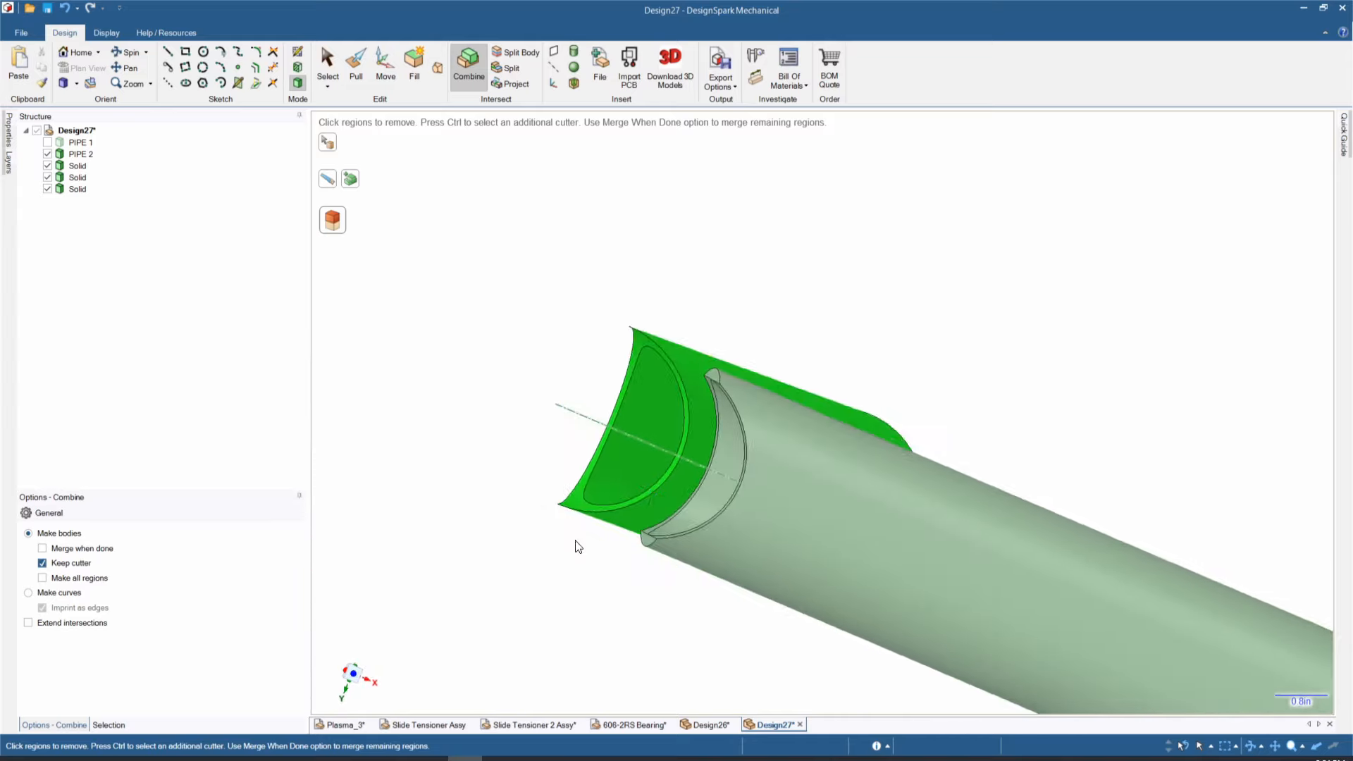
scroll(625, 589, "down", 5)
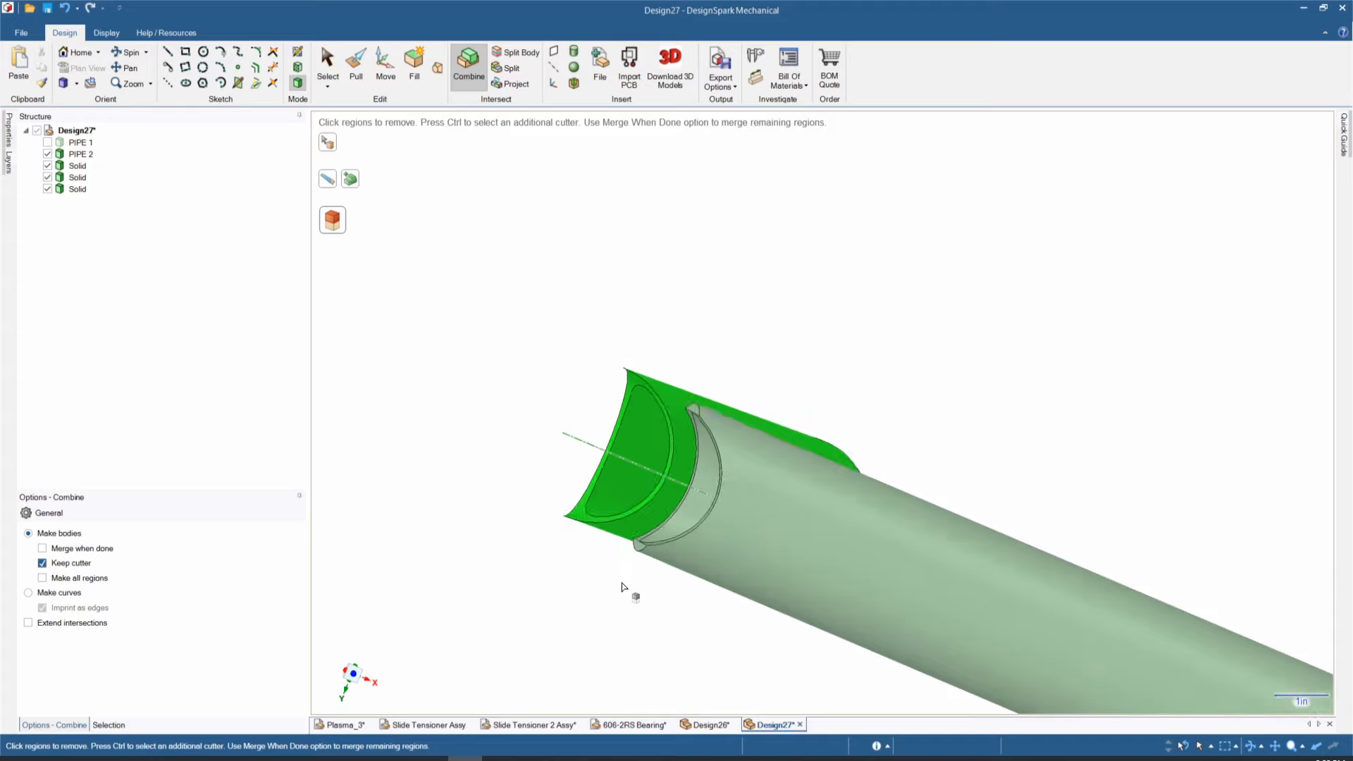
middle_click_drag(585, 605, 627, 620)
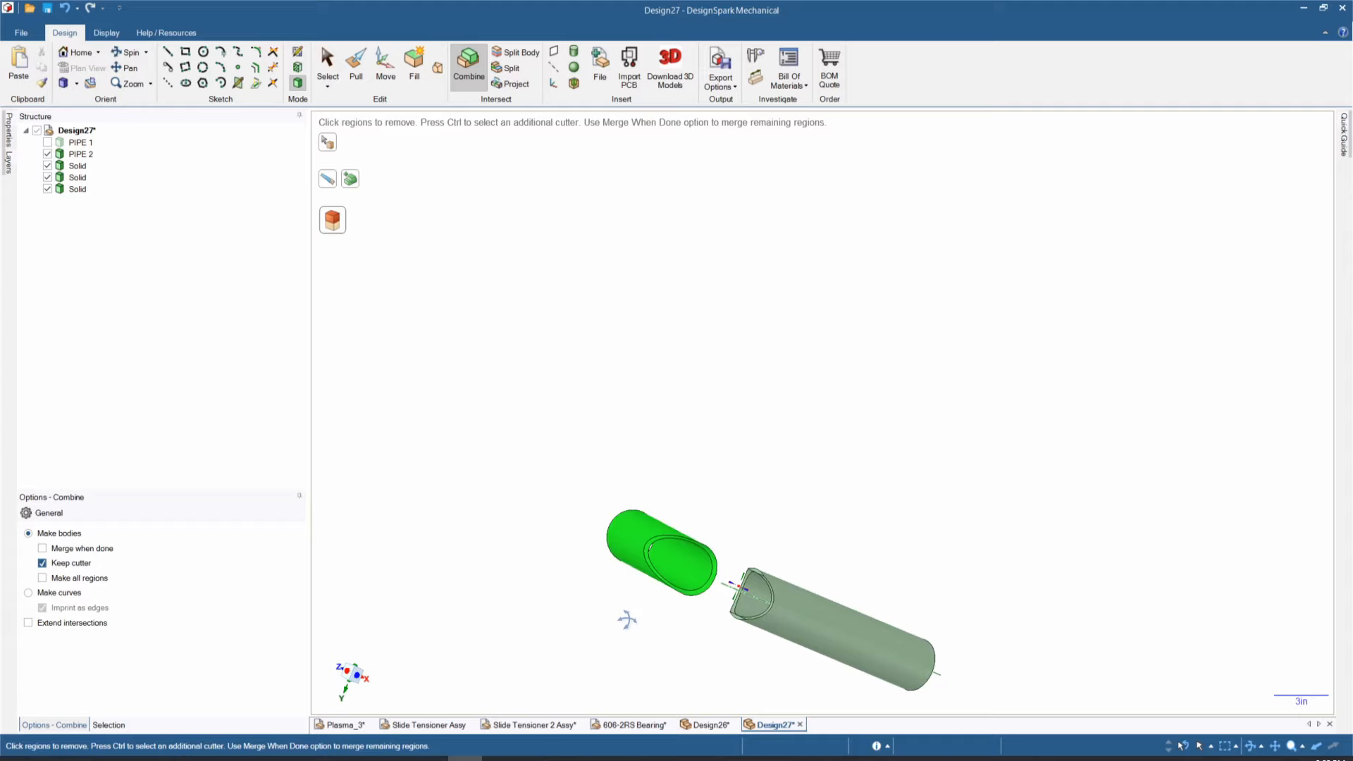
middle_click_drag(626, 620, 643, 601)
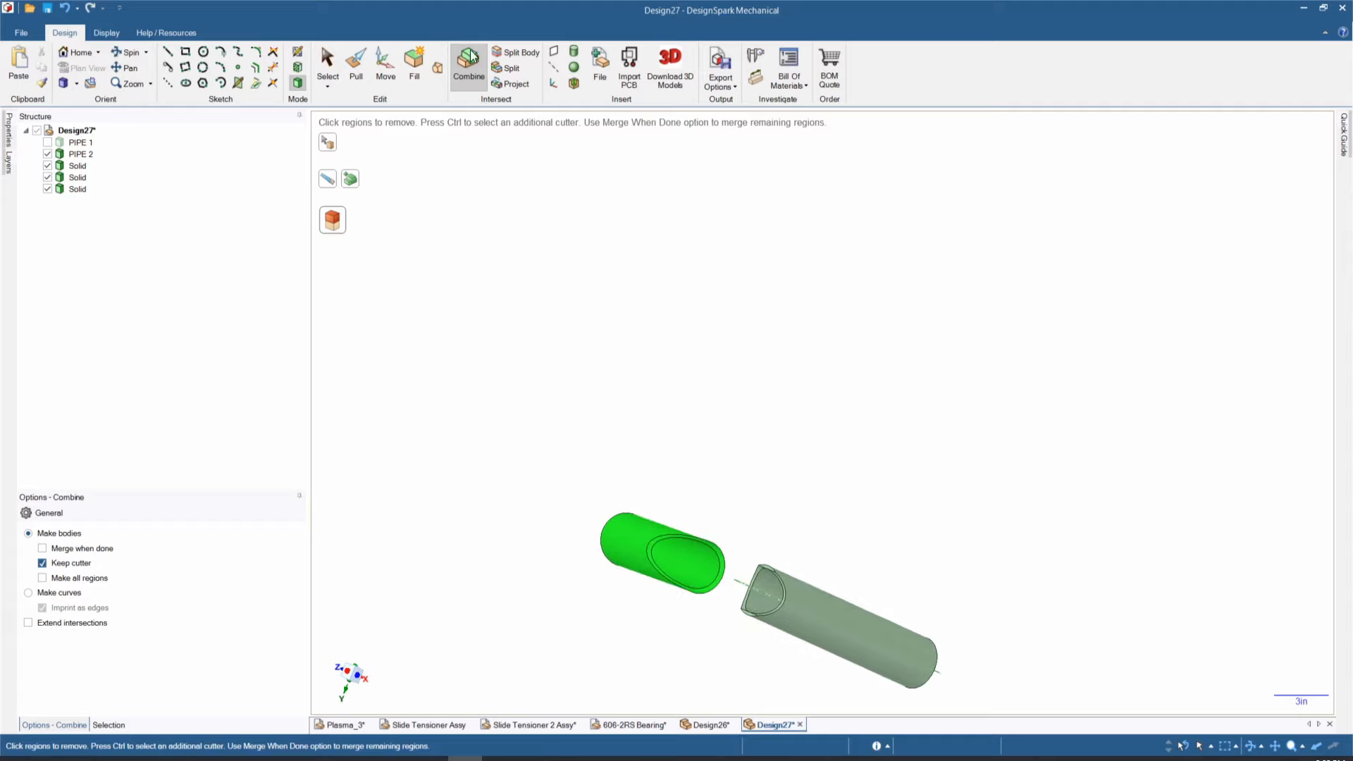